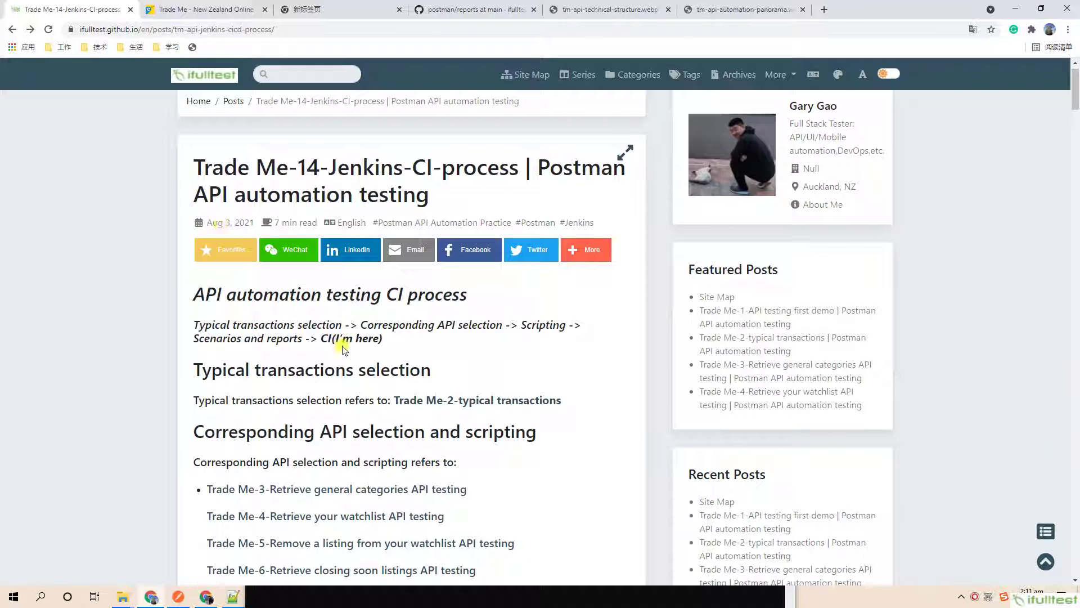
Scroll the ifulltest Trade Me-14 post down to the Jenkins CI process Practice environment-initiation steps.
{"action": "scroll", "coordinate": [345, 344], "scroll_direction": "down", "scroll_amount": 2}
{"action": "scroll", "coordinate": [345, 344], "scroll_direction": "down", "scroll_amount": 3}
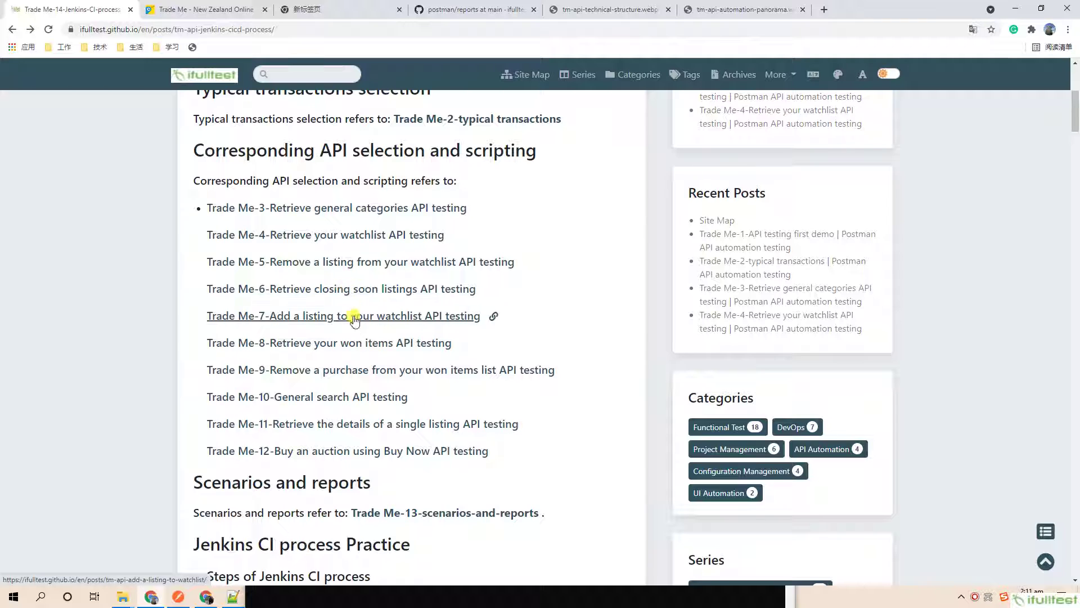
{"action": "scroll", "coordinate": [354, 313], "scroll_direction": "down", "scroll_amount": 1}
{"action": "scroll", "coordinate": [360, 322], "scroll_direction": "down", "scroll_amount": 1}
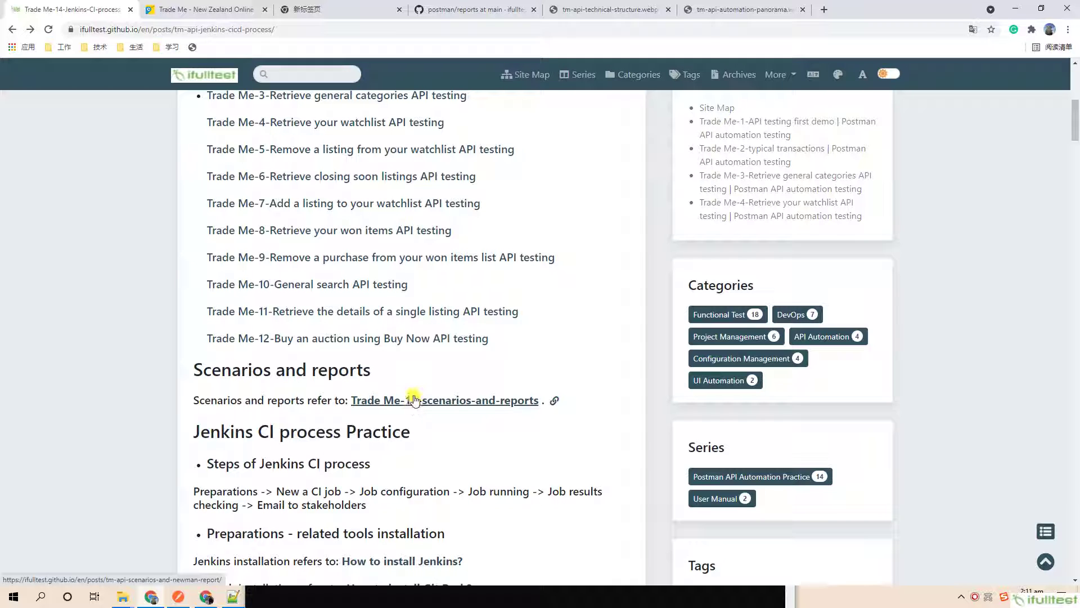
{"action": "scroll", "coordinate": [391, 391], "scroll_direction": "down", "scroll_amount": 2}
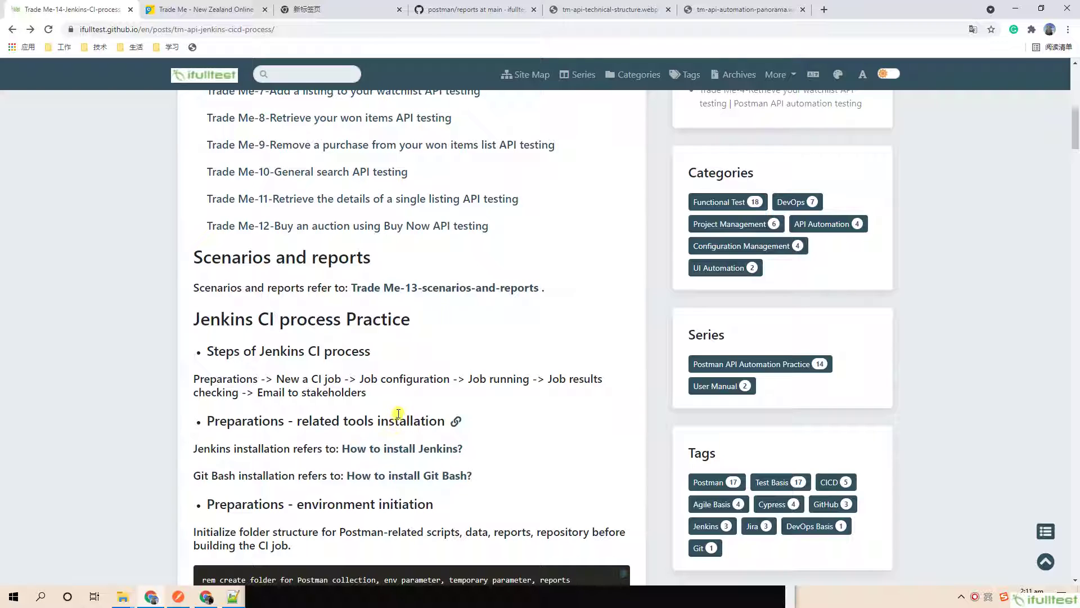
{"action": "scroll", "coordinate": [400, 413], "scroll_direction": "down", "scroll_amount": 1}
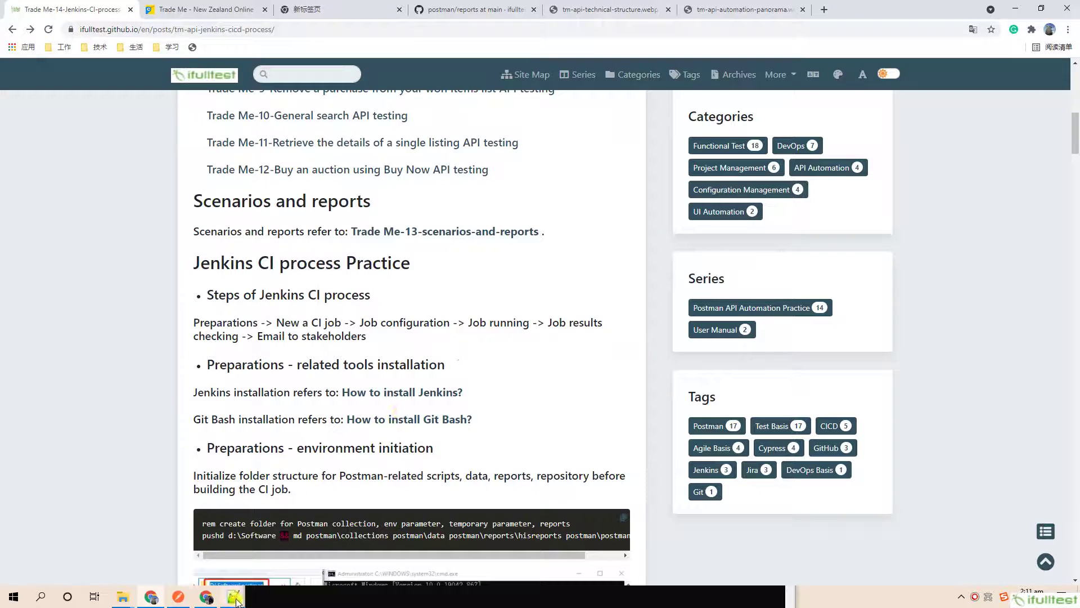
Select the line-5 pushd/md folder-creation command in tradeMeSandBox.postman.bat for use in Command Prompt.
{"action": "left_click", "coordinate": [234, 597]}
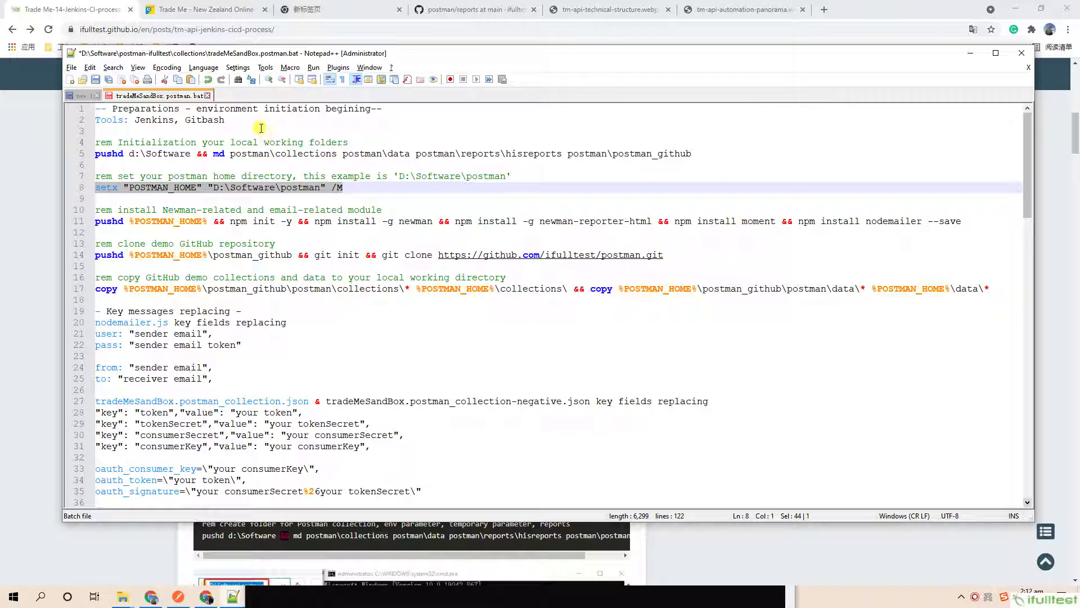
{"action": "left_click", "coordinate": [208, 120]}
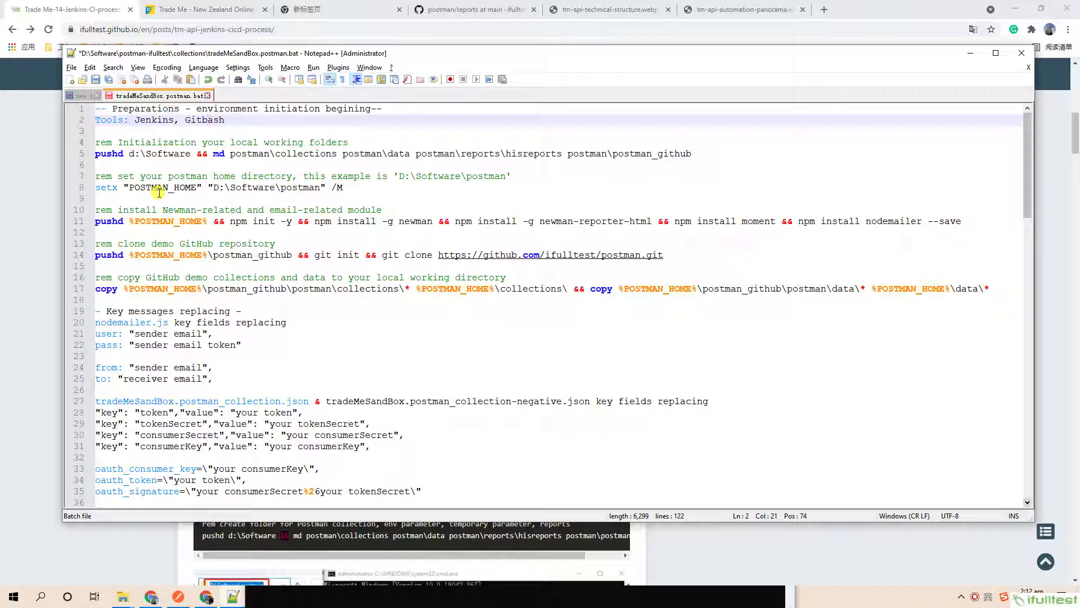
{"action": "left_click_drag", "start_coordinate": [696, 153], "coordinate": [104, 153]}
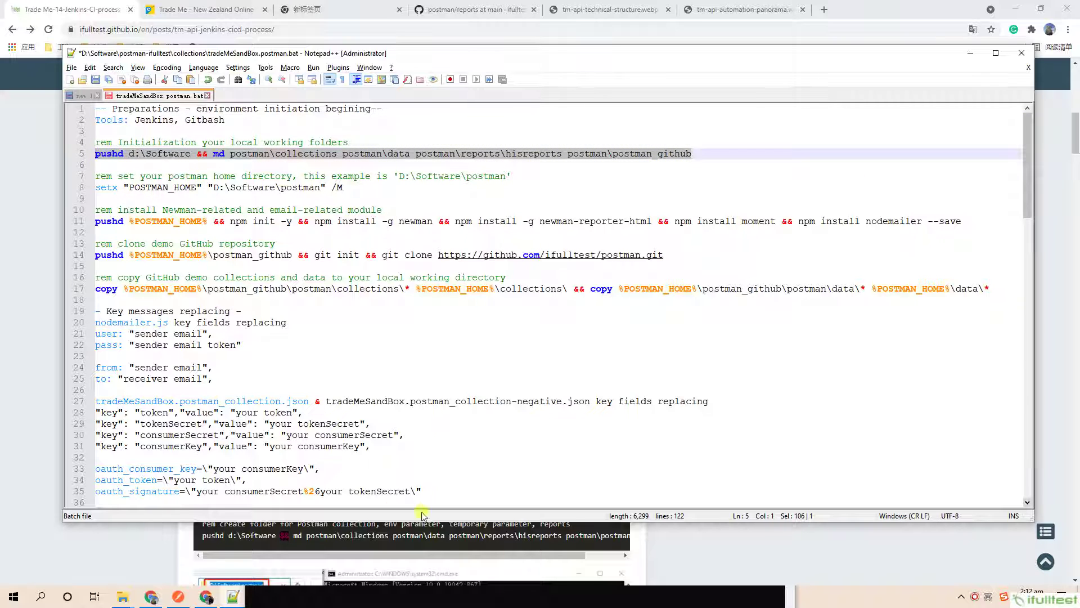
{"action": "left_click", "coordinate": [690, 595]}
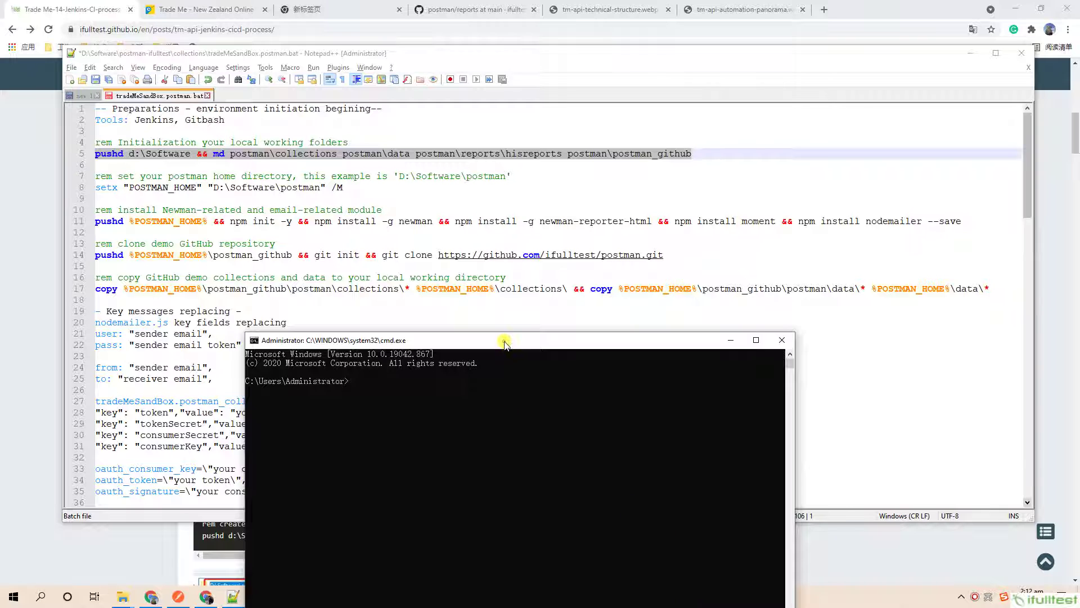
Paste and run the pushd/md command that creates the postman folders under D:\Software.
{"action": "left_click_drag", "start_coordinate": [504, 342], "coordinate": [547, 212]}
{"action": "right_click", "coordinate": [530, 299]}
{"action": "key", "text": "Return"}
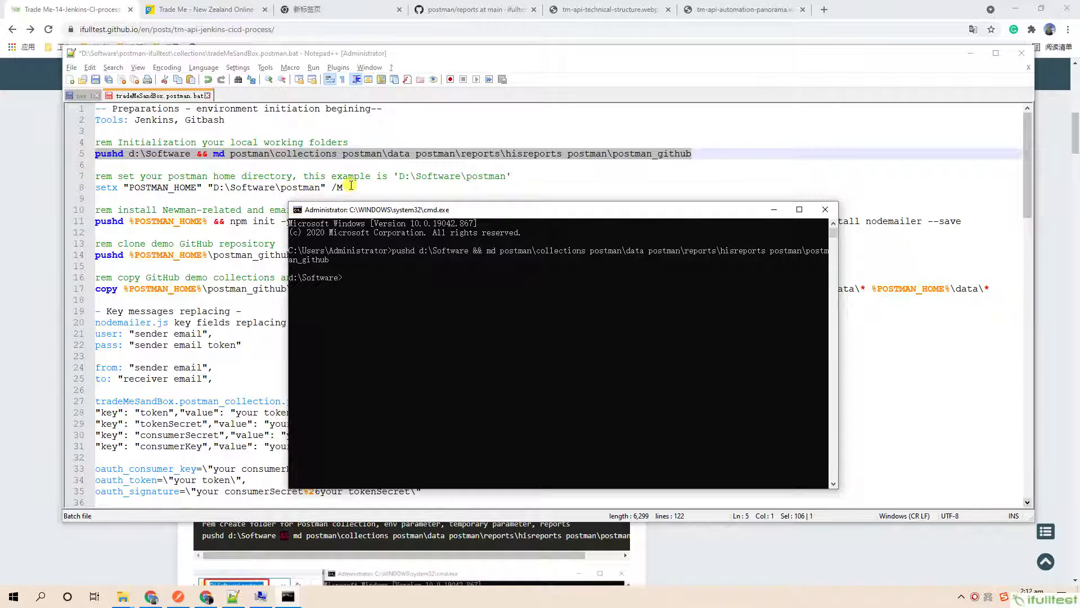
Copy and run line 8's setx command, saving POSTMAN_HOME as D:\Software\postman.
{"action": "left_click_drag", "start_coordinate": [351, 187], "coordinate": [95, 188]}
{"action": "key", "text": "ctrl+c"}
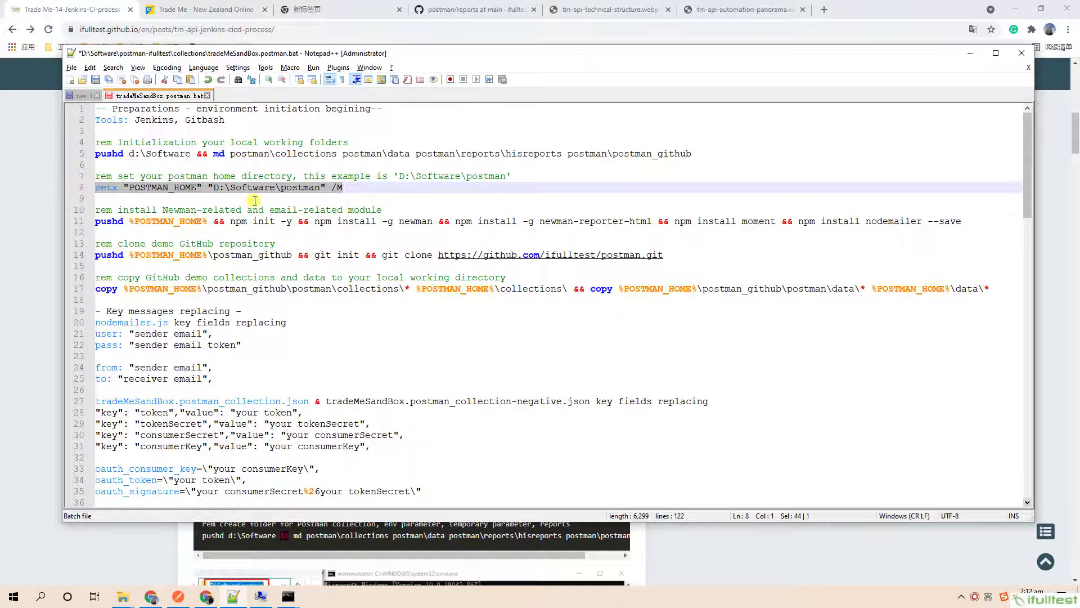
{"action": "key", "text": "alt+Tab"}
{"action": "right_click", "coordinate": [491, 387]}
{"action": "key", "text": "Return"}
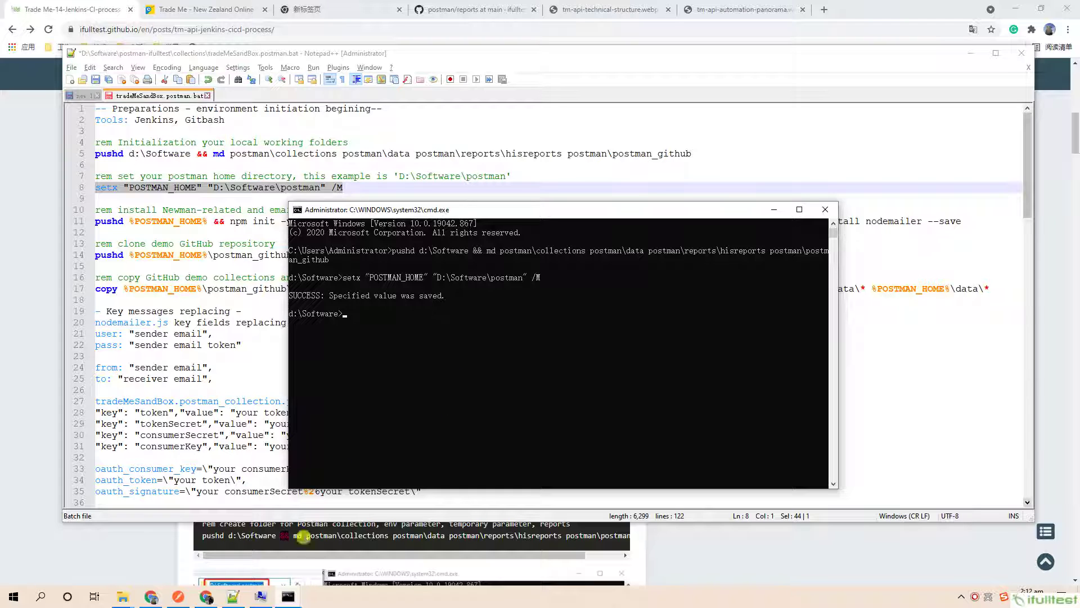
{"action": "left_click", "coordinate": [123, 596]}
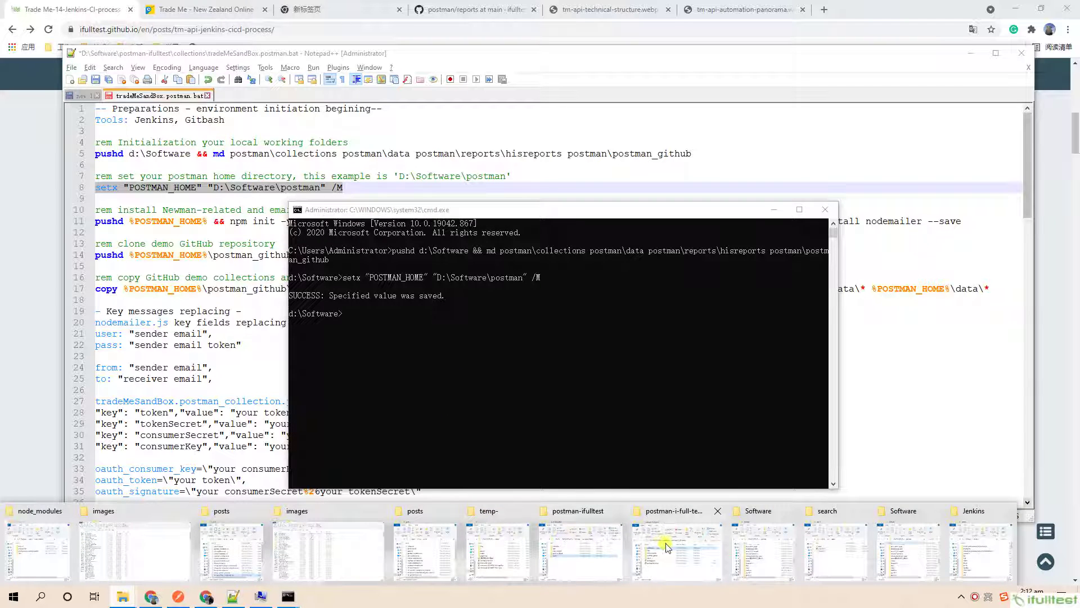
Open the D:\Software\postman folder in File Explorer.
{"action": "left_click", "coordinate": [753, 544]}
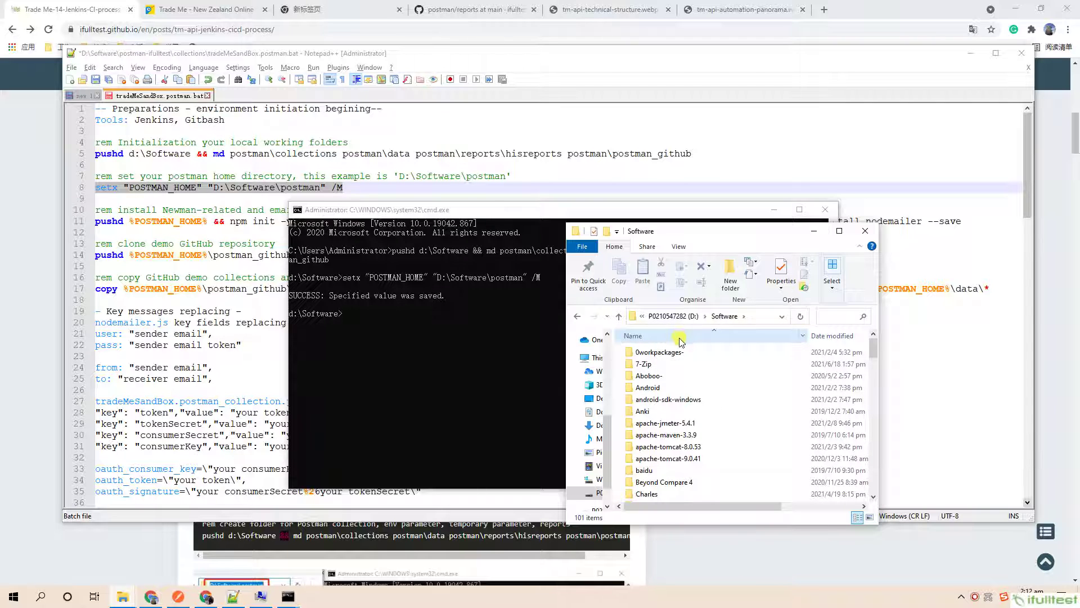
{"action": "scroll", "coordinate": [681, 360], "scroll_direction": "down", "scroll_amount": 4}
{"action": "scroll", "coordinate": [681, 391], "scroll_direction": "down", "scroll_amount": 7}
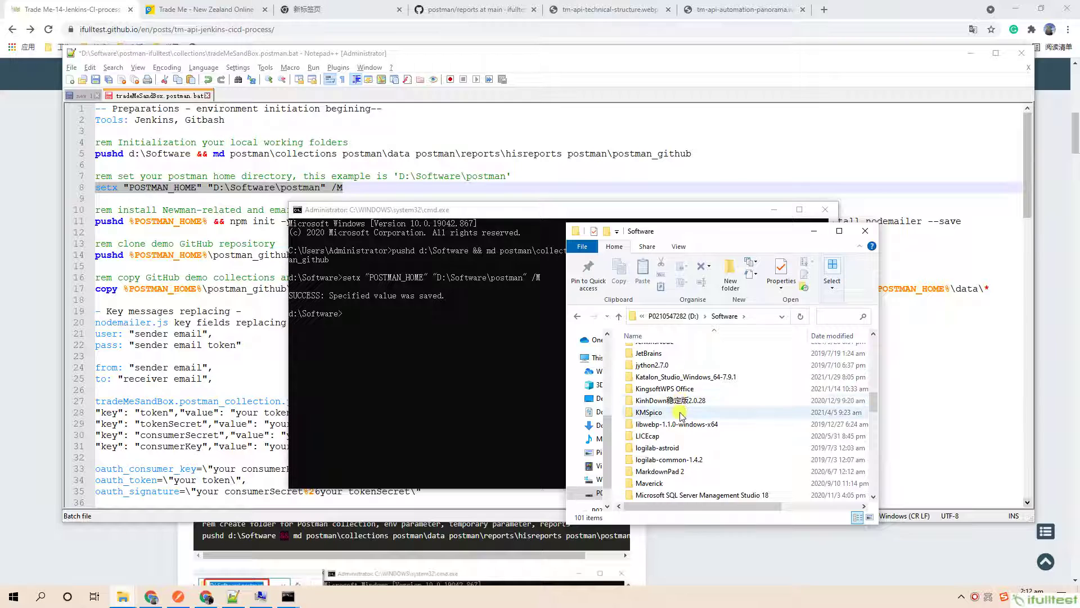
{"action": "scroll", "coordinate": [681, 414], "scroll_direction": "down", "scroll_amount": 5}
{"action": "double_click", "coordinate": [653, 448]}
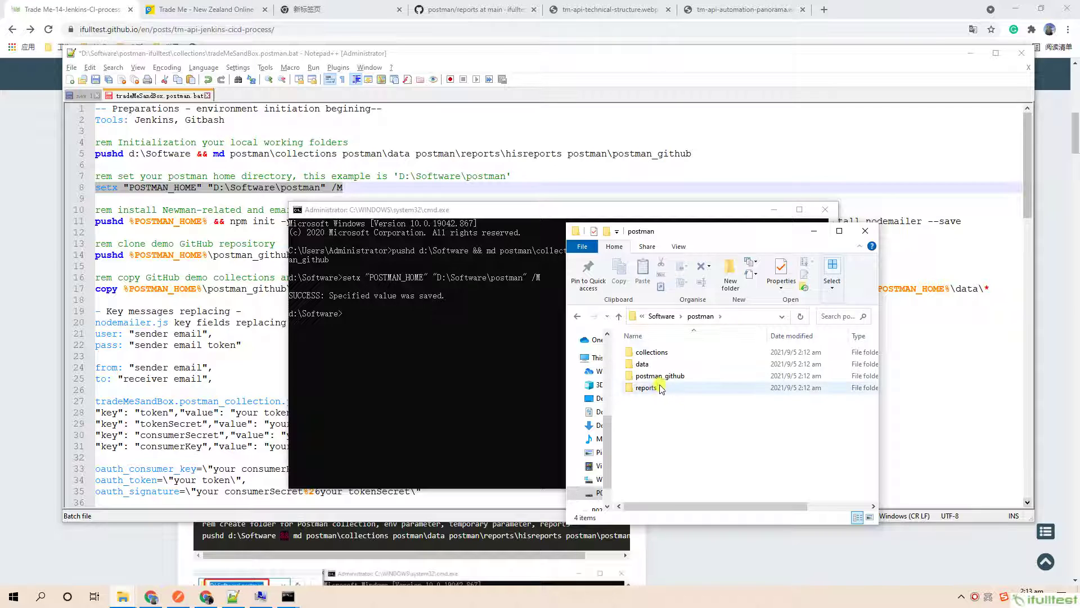
Check that the postman_github, reports, data and collections subfolders exist and are empty.
{"action": "left_click_drag", "start_coordinate": [698, 412], "coordinate": [631, 351]}
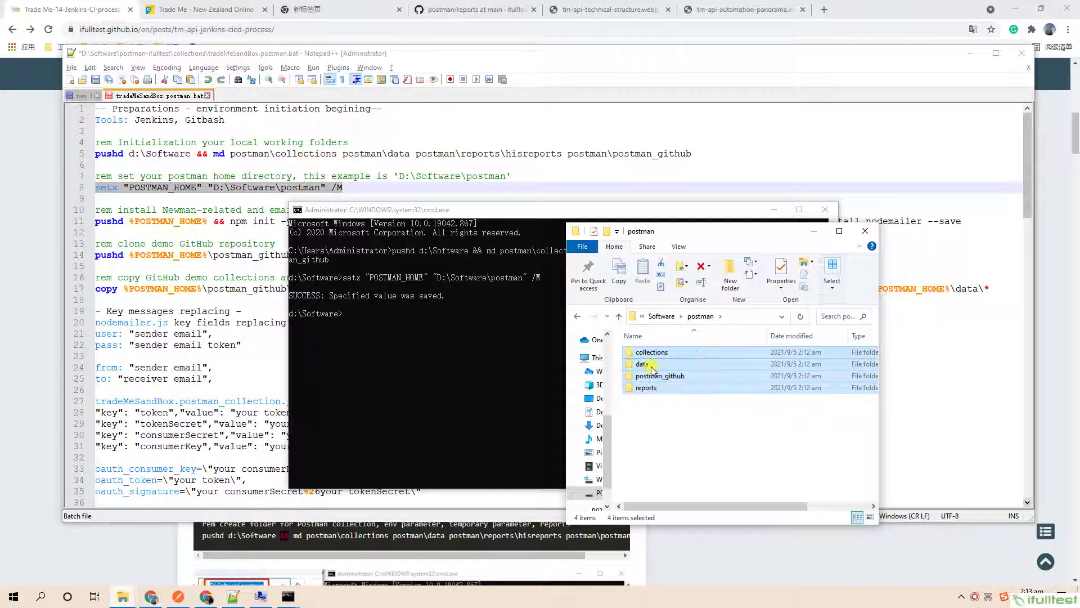
{"action": "double_click", "coordinate": [654, 375]}
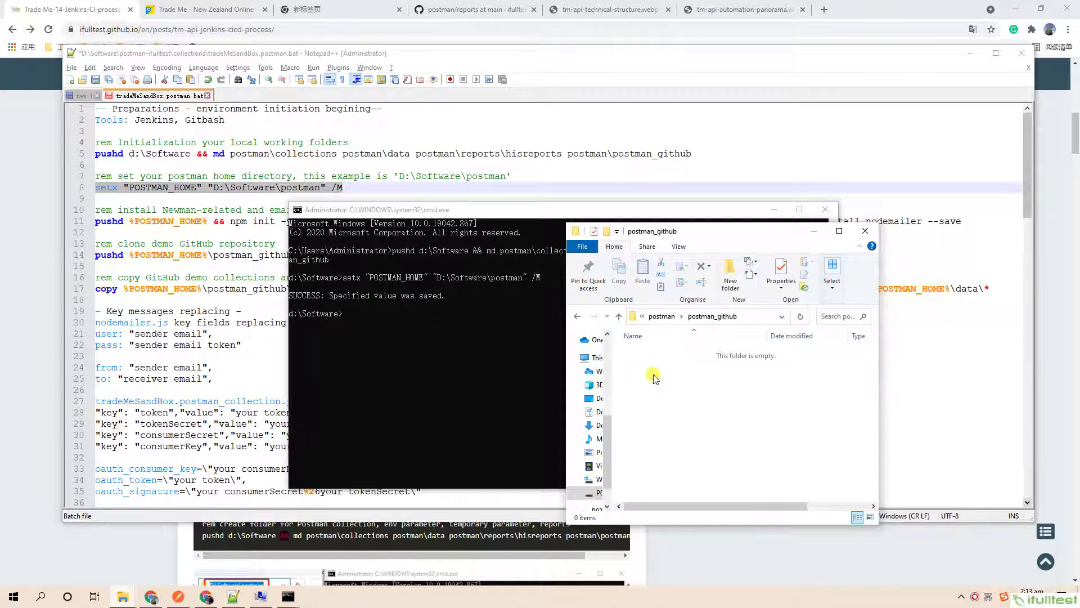
{"action": "key", "text": "alt+Left"}
{"action": "double_click", "coordinate": [646, 387]}
{"action": "key", "text": "alt+Left"}
{"action": "double_click", "coordinate": [642, 363]}
{"action": "key", "text": "alt+Left"}
{"action": "double_click", "coordinate": [644, 352]}
{"action": "key", "text": "alt+Left"}
{"action": "left_click", "coordinate": [673, 417]}
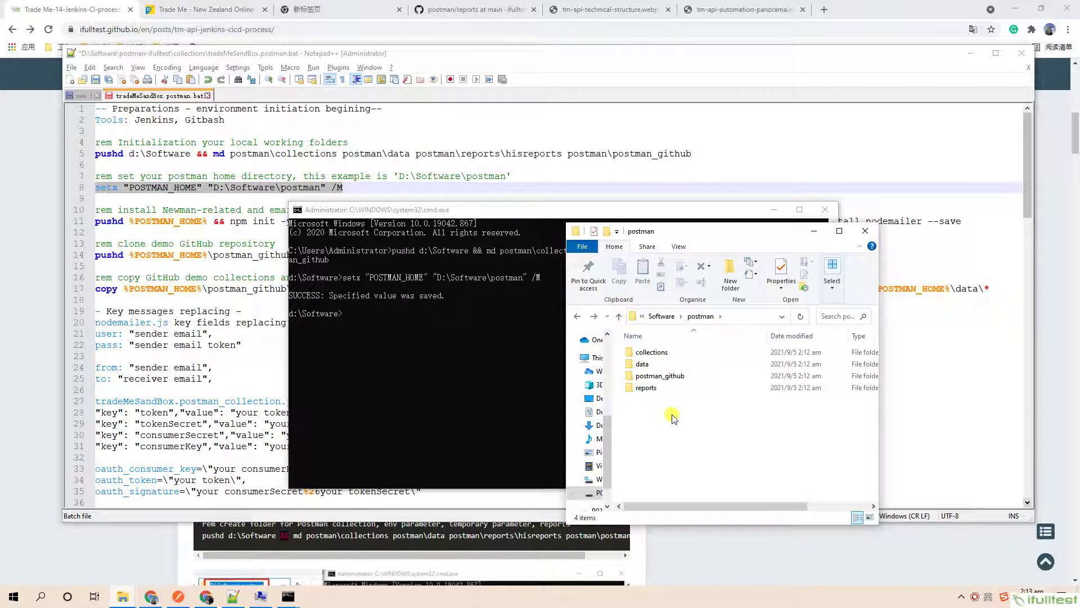
Confirm POSTMAN_HOME is D:\Software\postman under System variables, then go back to the batch script.
{"action": "left_click", "coordinate": [260, 597]}
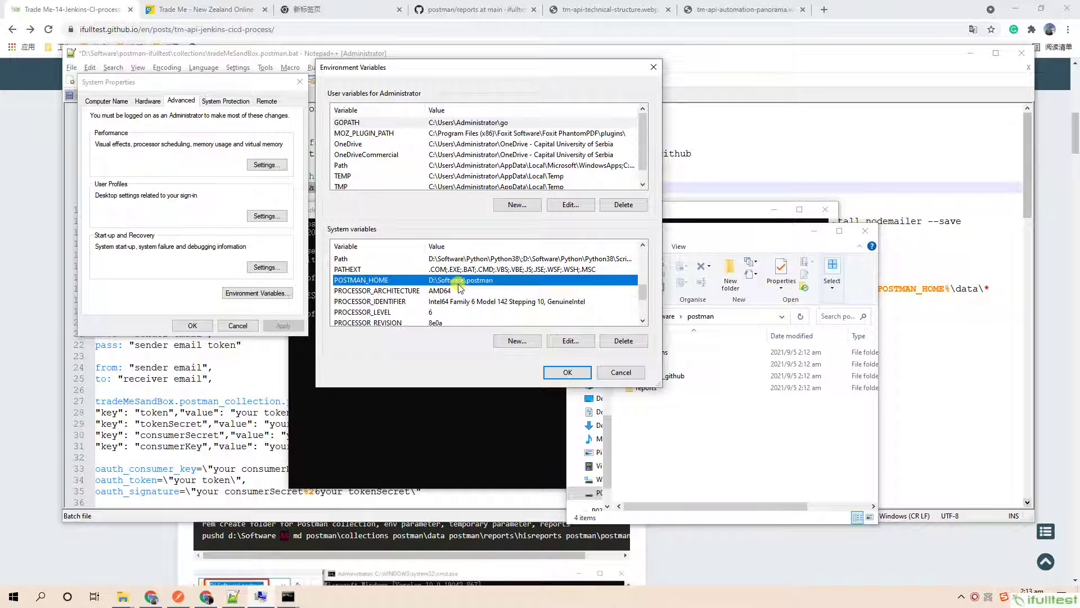
{"action": "left_click", "coordinate": [796, 76]}
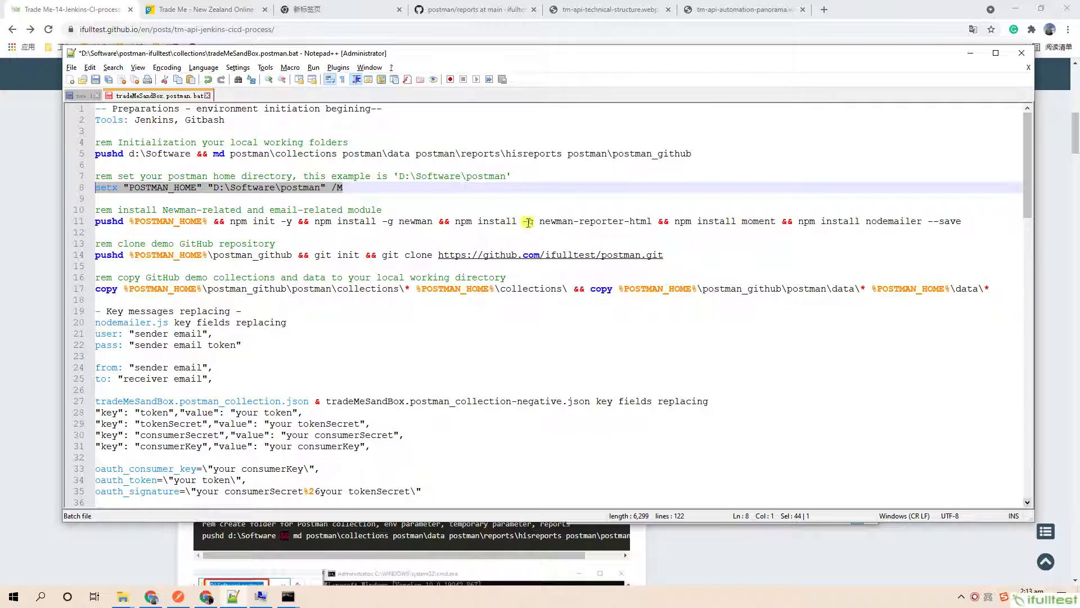
Run the line-11 npm command installing newman, newman-reporter-html, moment and nodemailer.
{"action": "left_click_drag", "start_coordinate": [964, 221], "coordinate": [44, 224]}
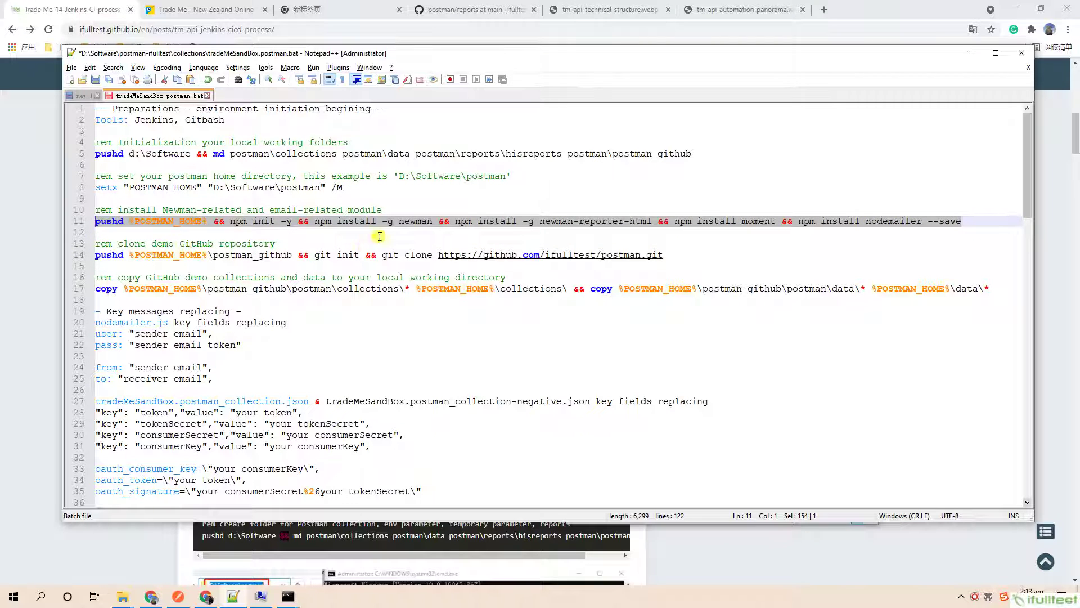
{"action": "left_click", "coordinate": [288, 597]}
{"action": "left_click", "coordinate": [326, 571]}
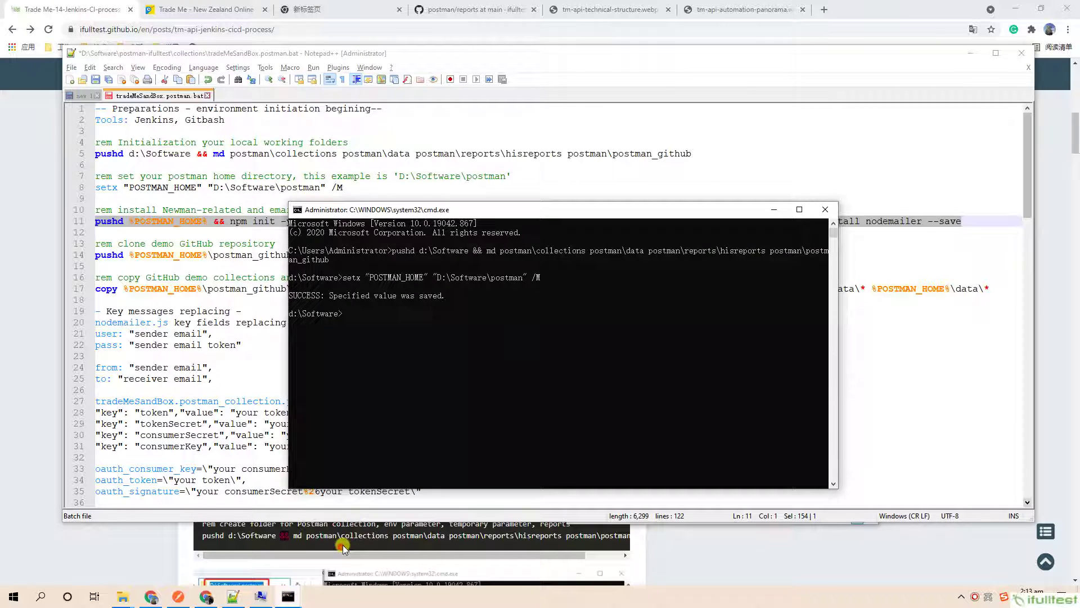
{"action": "right_click", "coordinate": [467, 361]}
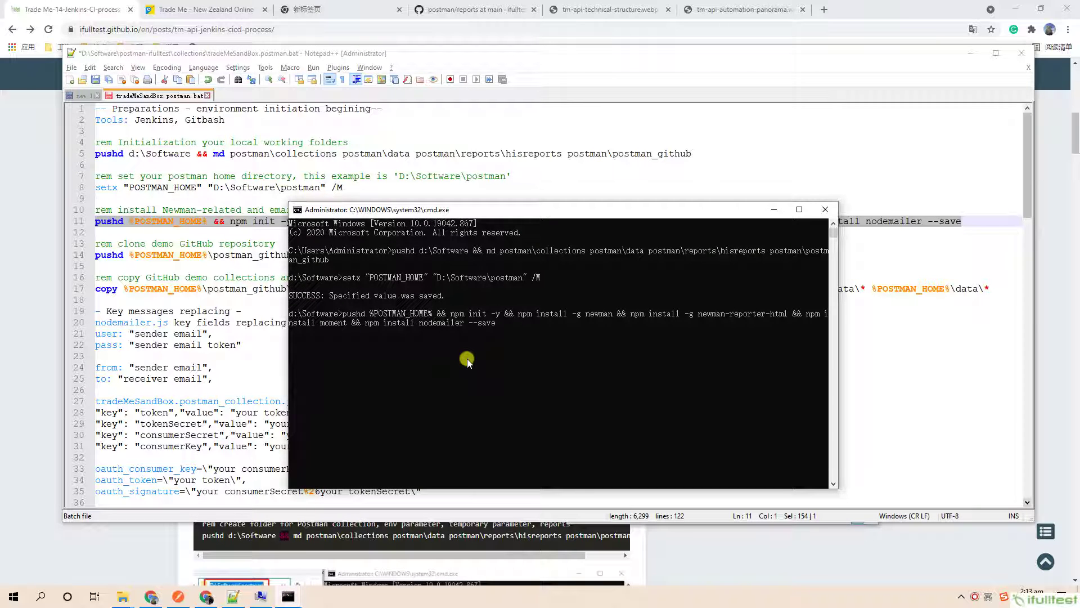
{"action": "key", "text": "Return"}
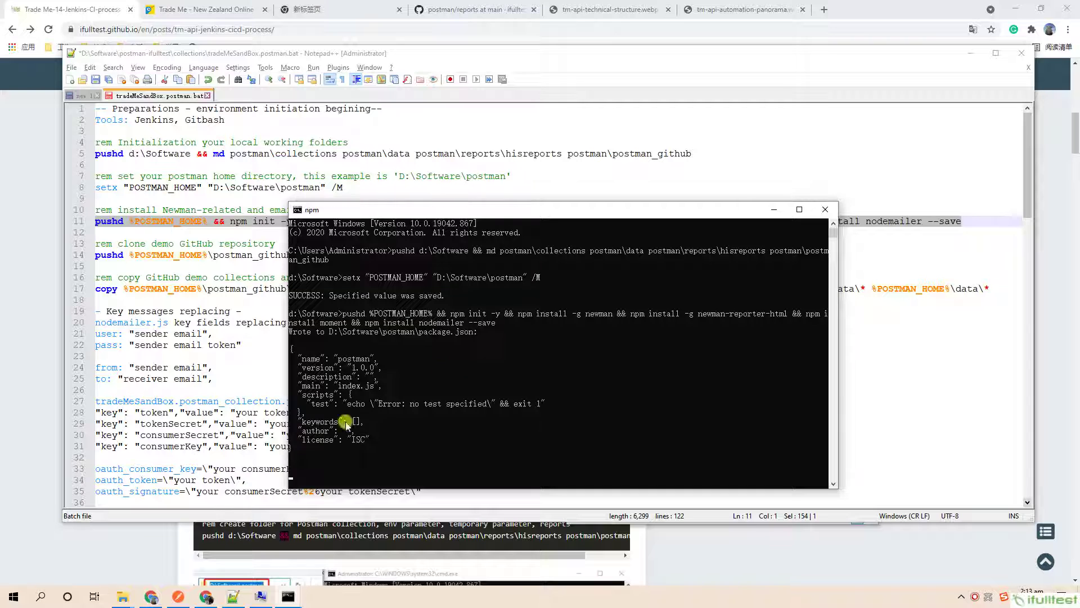
Arrange the install console, global node_modules and postman folder windows side by side.
{"action": "left_click", "coordinate": [123, 596]}
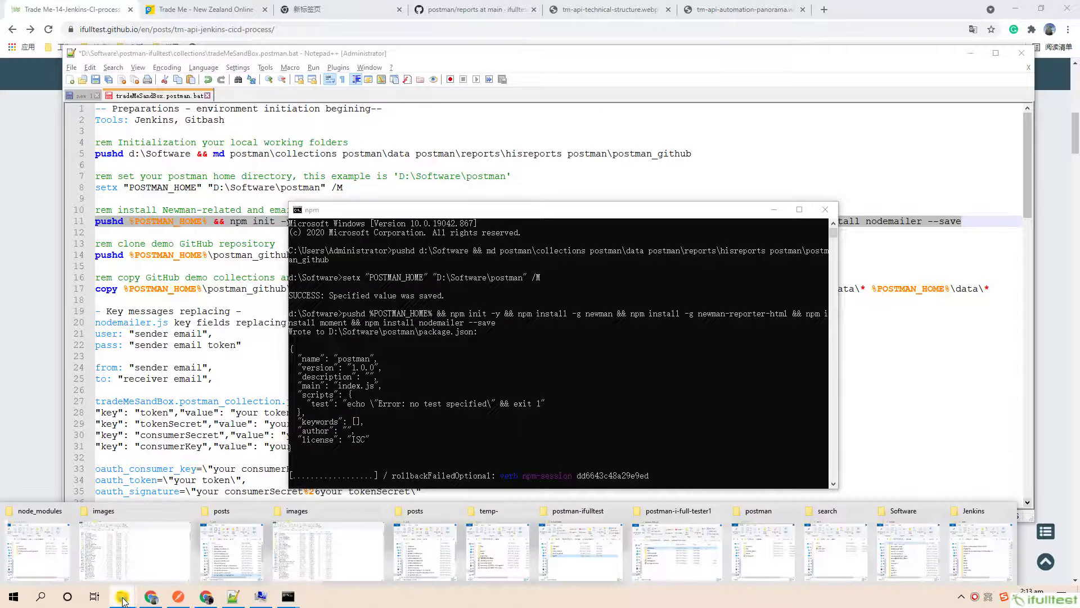
{"action": "left_click", "coordinate": [52, 544]}
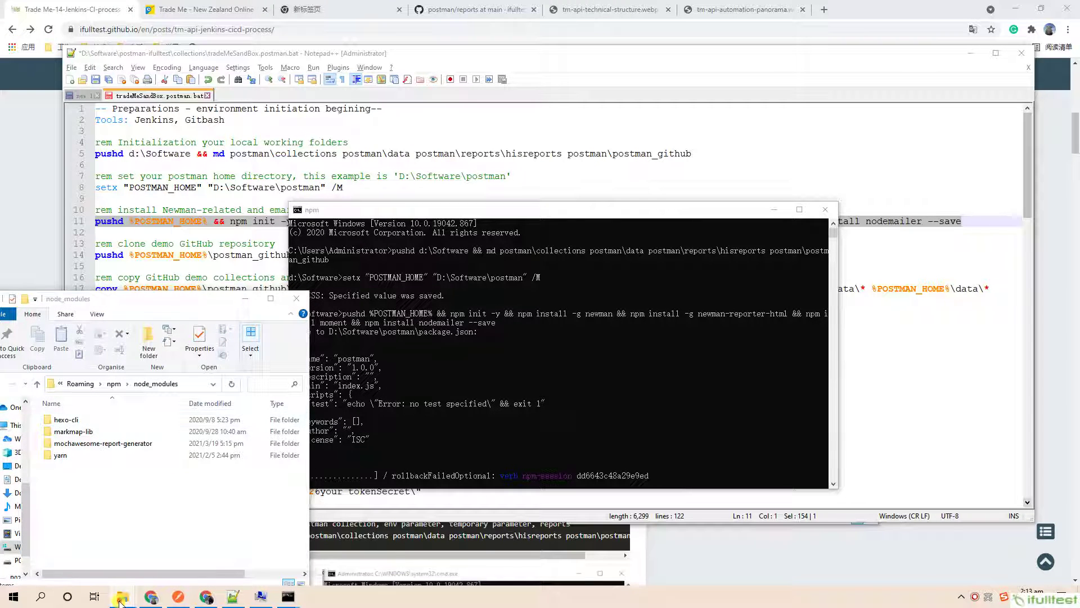
{"action": "left_click", "coordinate": [120, 600]}
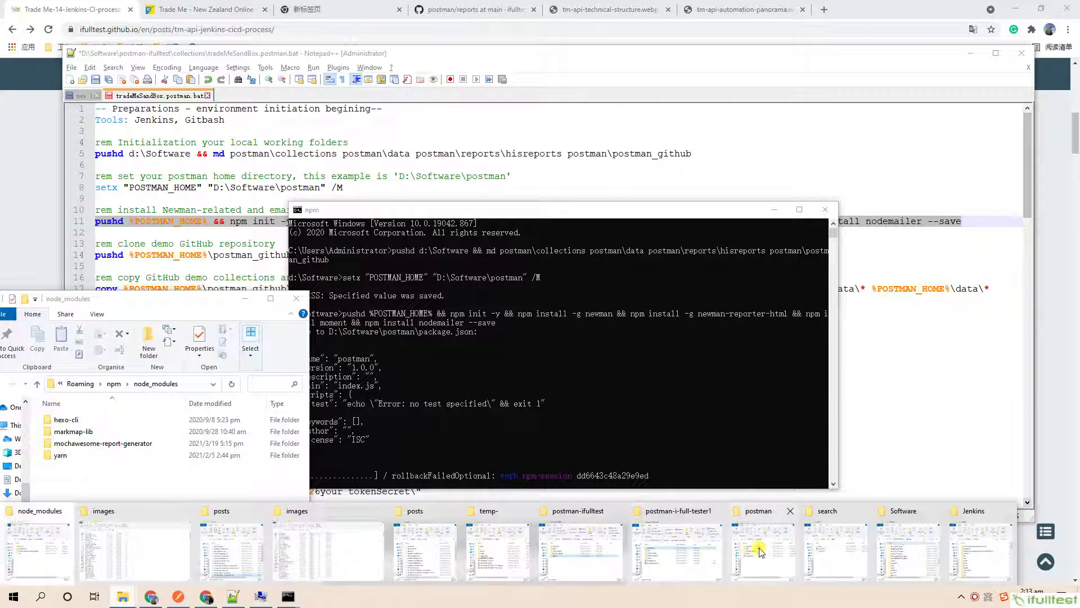
{"action": "left_click", "coordinate": [758, 548]}
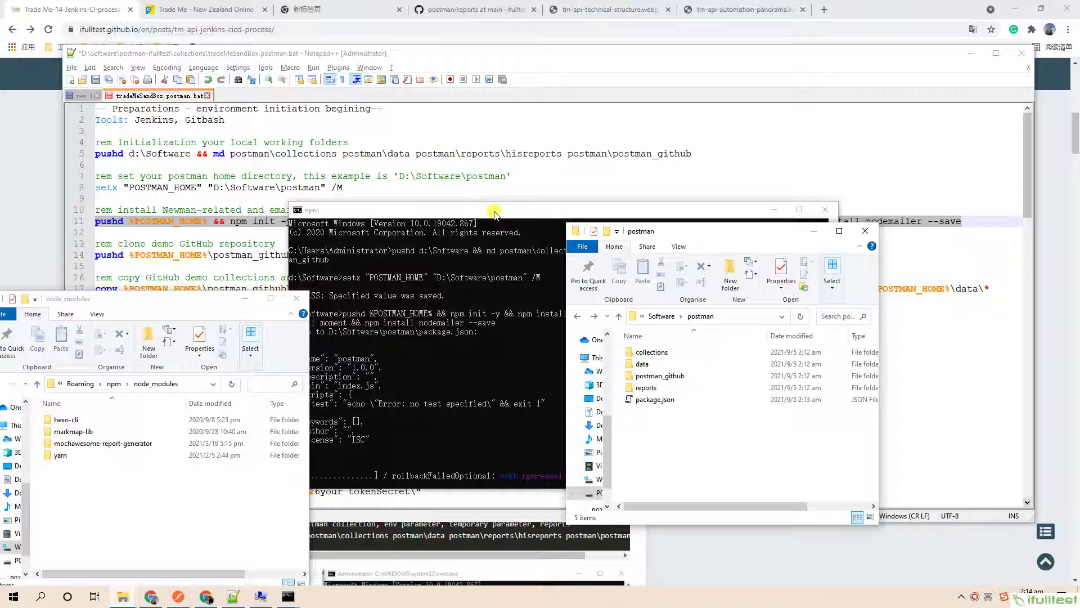
{"action": "left_click_drag", "start_coordinate": [493, 212], "coordinate": [397, 67]}
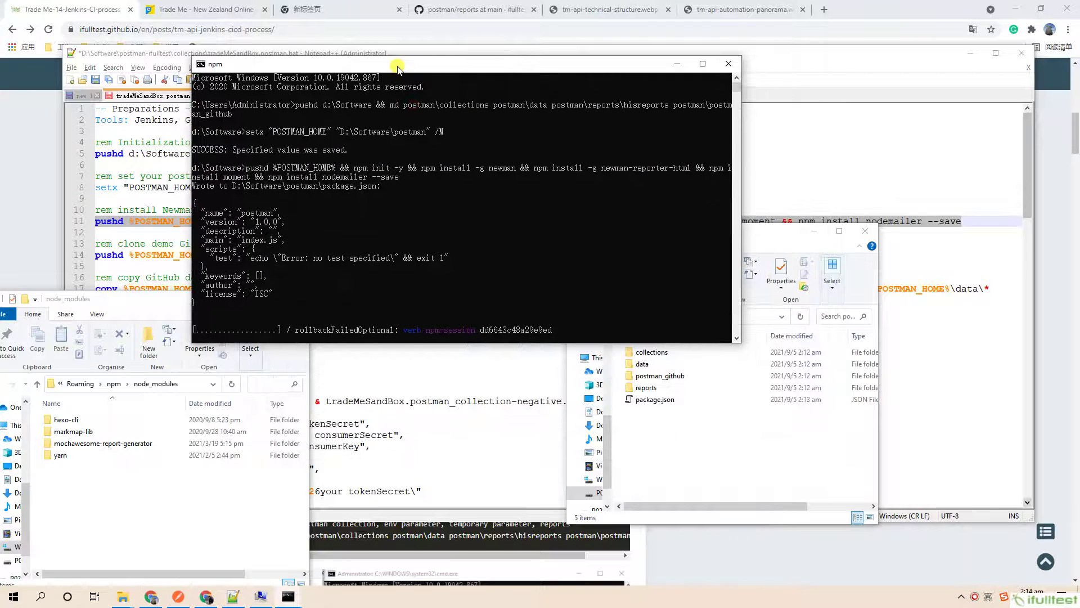
{"action": "left_click_drag", "start_coordinate": [765, 240], "coordinate": [580, 298]}
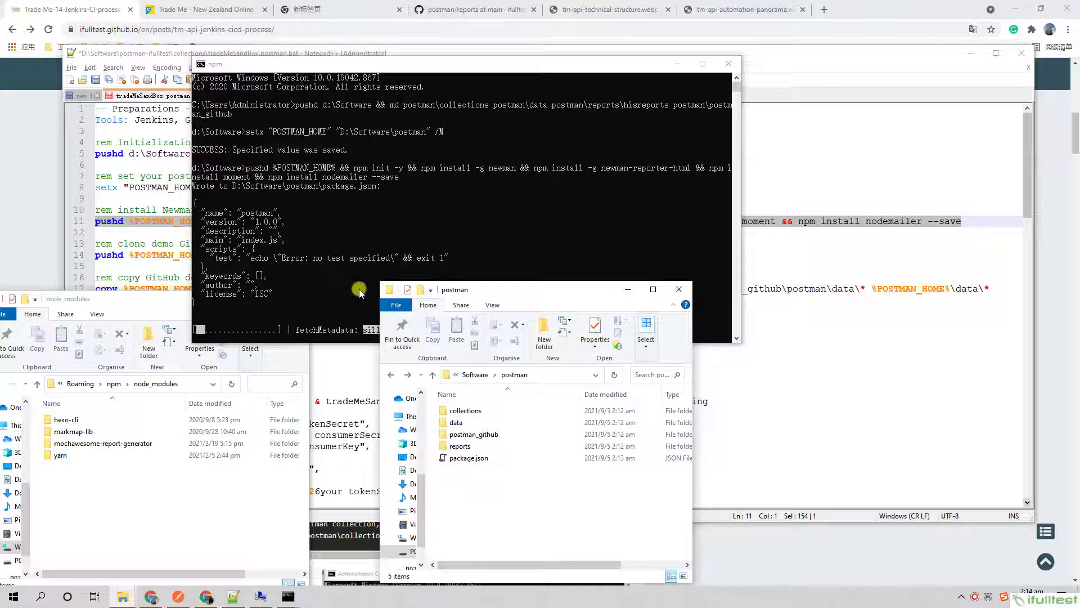
{"action": "left_click_drag", "start_coordinate": [401, 66], "coordinate": [362, 20]}
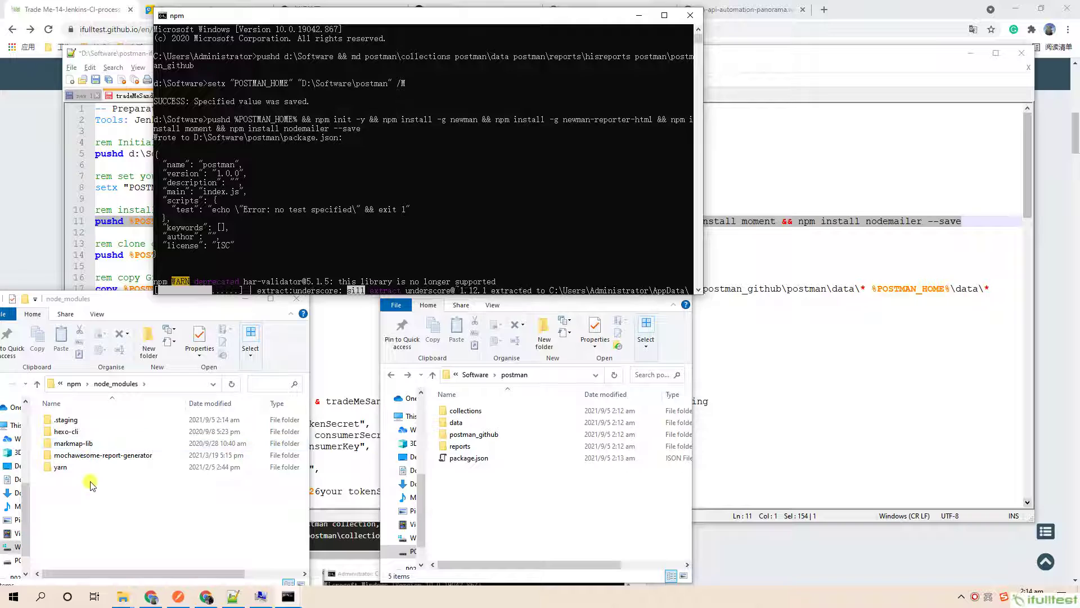
Check newman among the global modules and the postman project's node_modules folder.
{"action": "left_click", "coordinate": [110, 404]}
{"action": "left_click", "coordinate": [109, 404]}
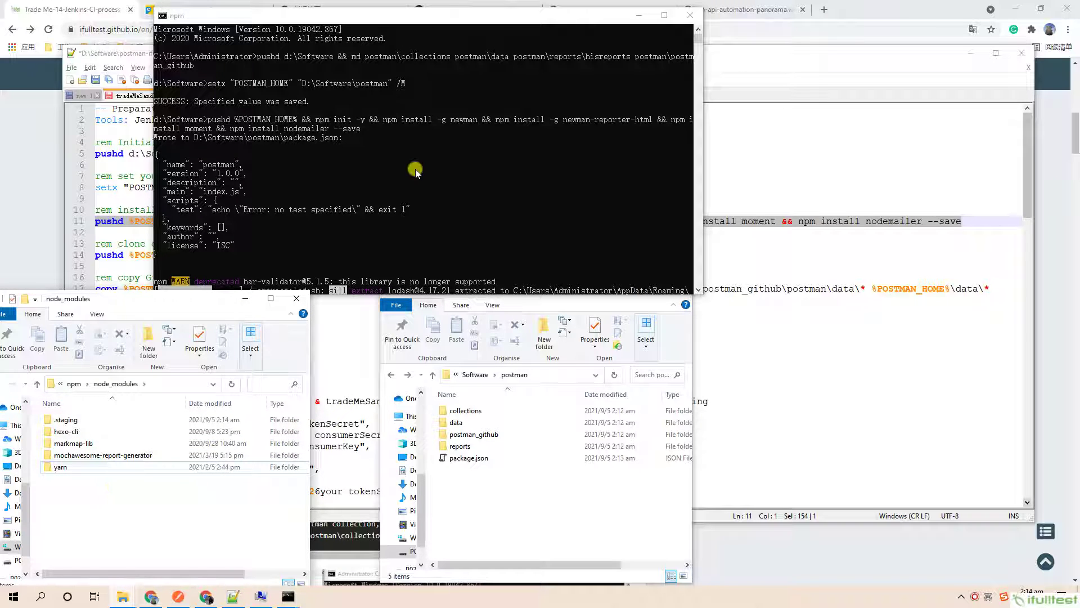
{"action": "left_click_drag", "start_coordinate": [414, 22], "coordinate": [387, 18]}
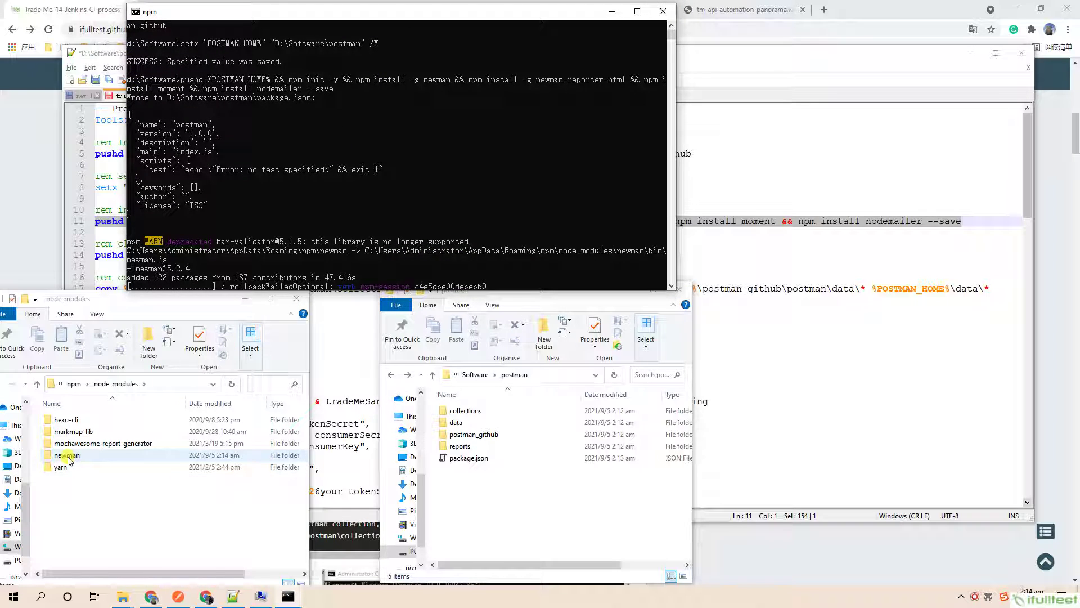
{"action": "left_click", "coordinate": [68, 456]}
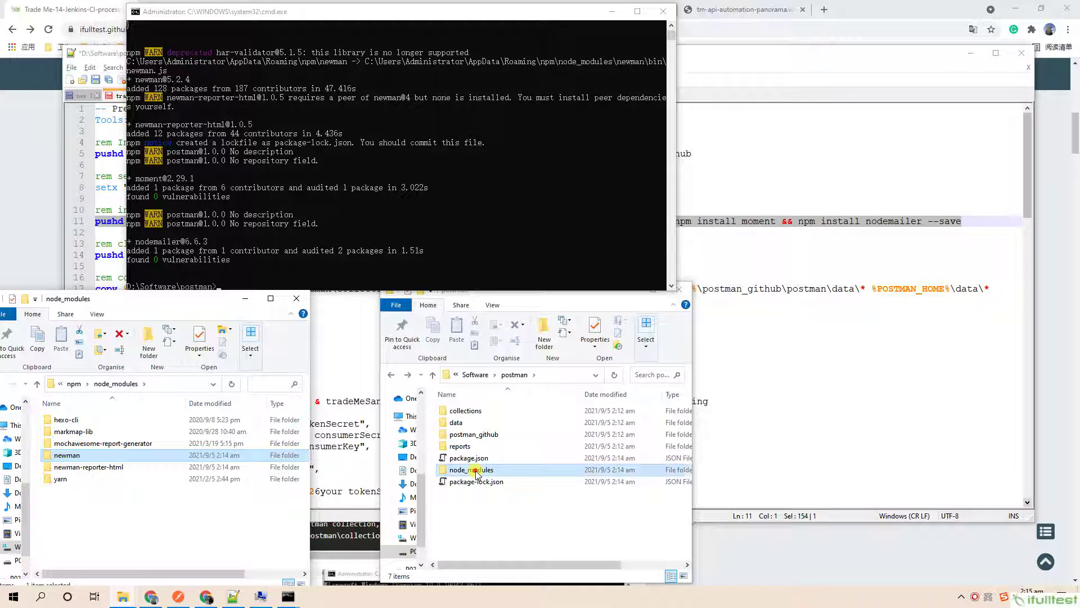
{"action": "double_click", "coordinate": [472, 470]}
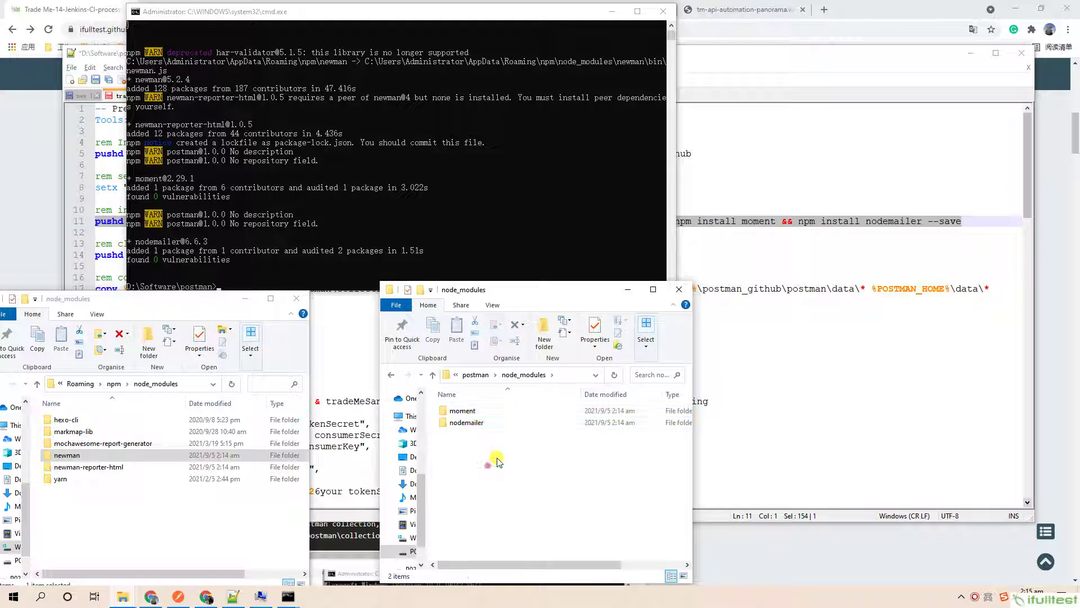
{"action": "left_click", "coordinate": [628, 289]}
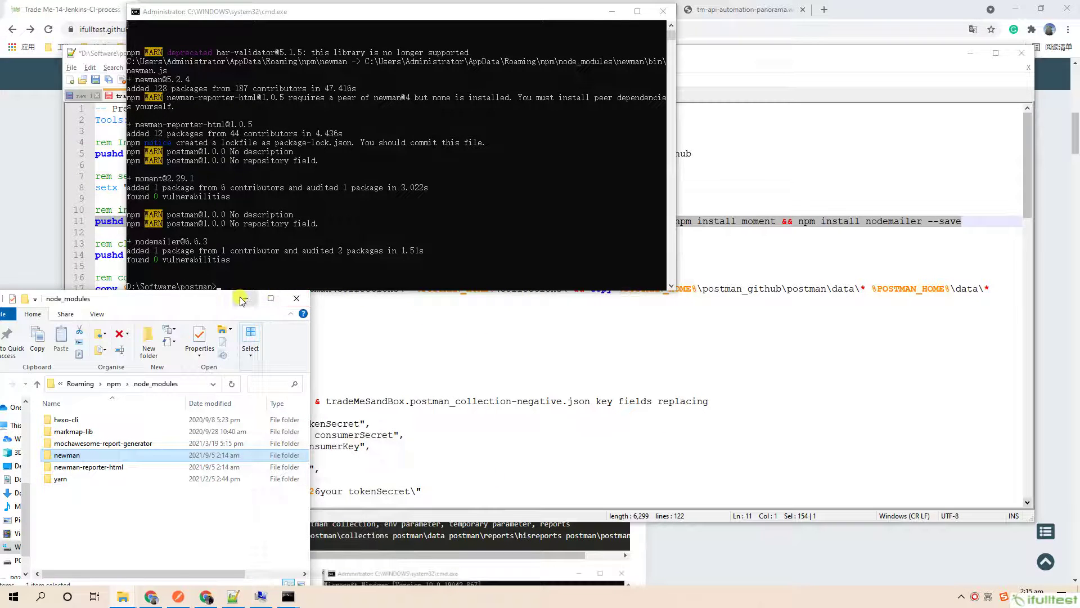
{"action": "left_click", "coordinate": [240, 300]}
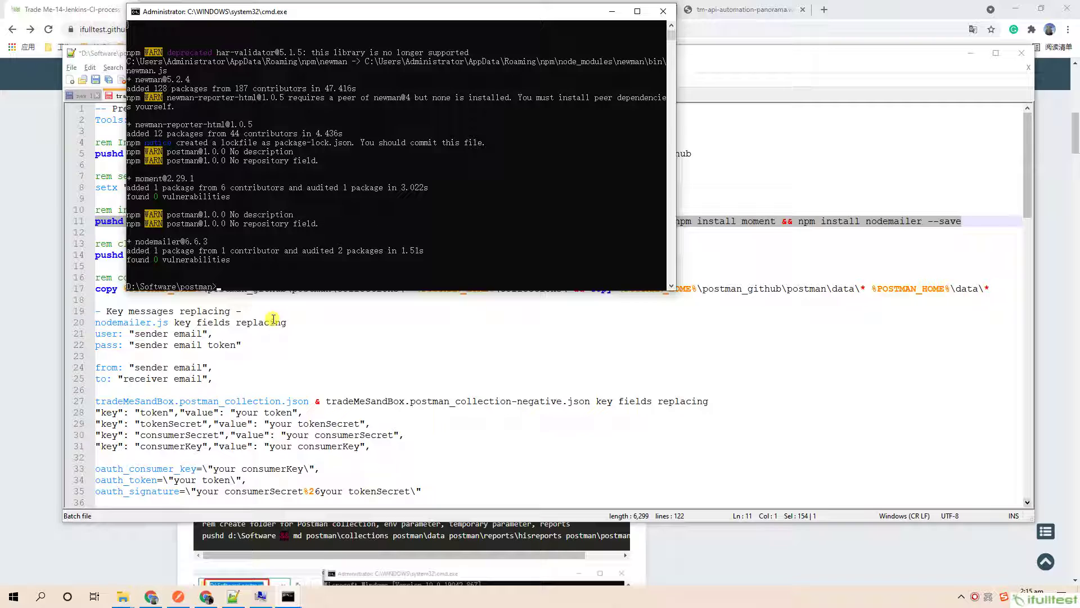
Run the line-14 git clone command to clone the demo postman repository into postman_github.
{"action": "left_click", "coordinate": [791, 141]}
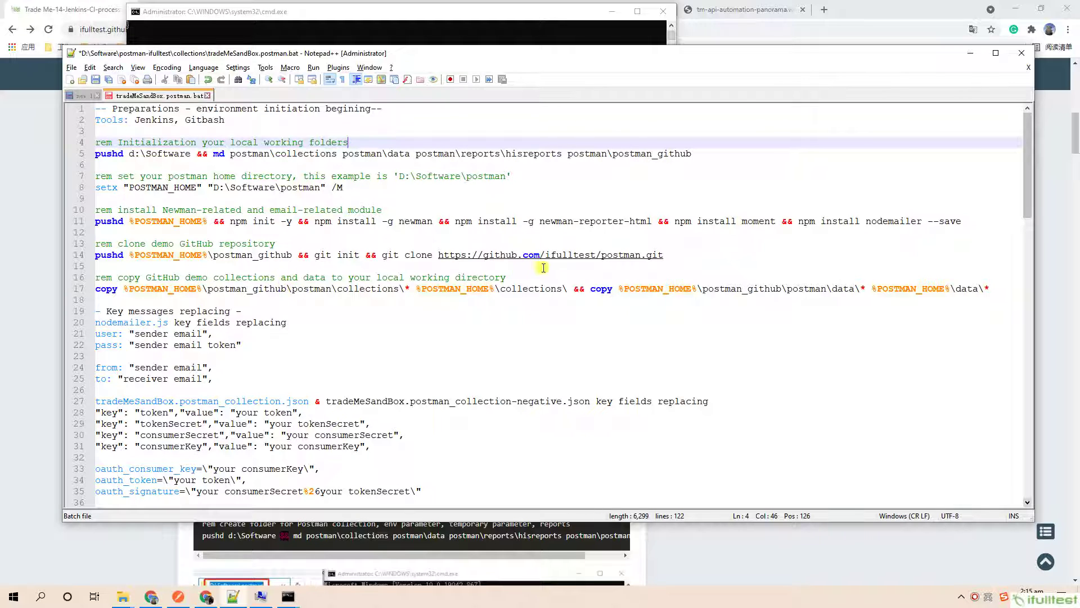
{"action": "left_click_drag", "start_coordinate": [660, 259], "coordinate": [89, 255]}
{"action": "key", "text": "ctrl+c"}
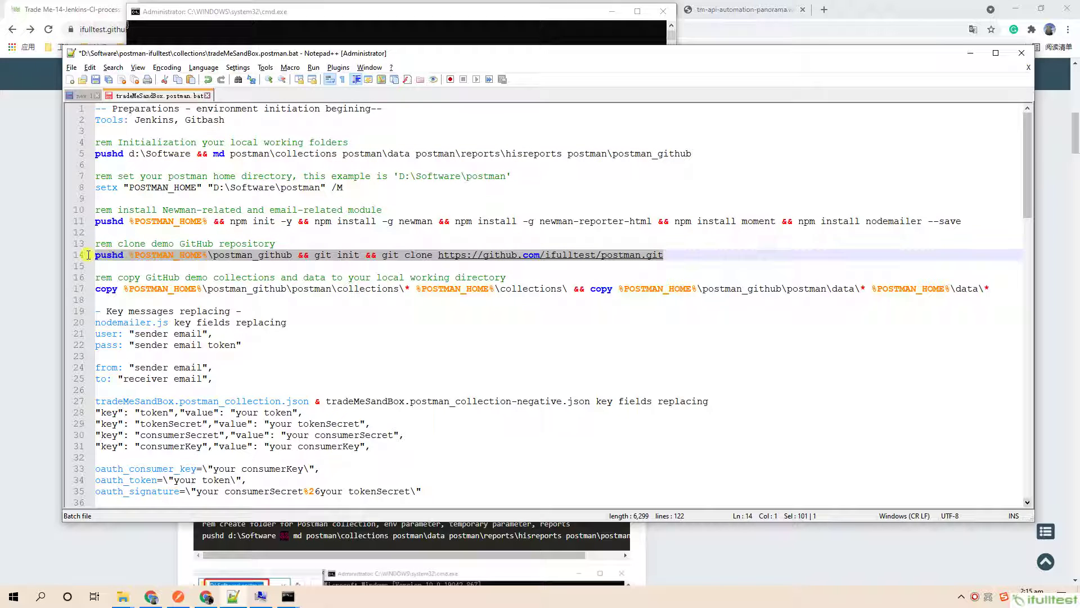
{"action": "left_click", "coordinate": [290, 599]}
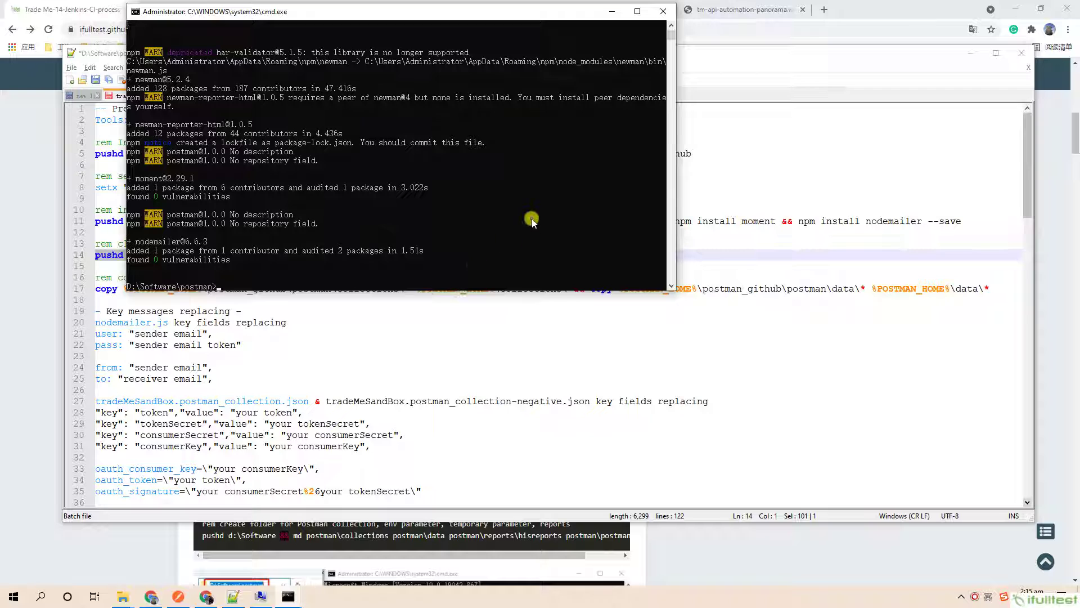
{"action": "right_click", "coordinate": [533, 217]}
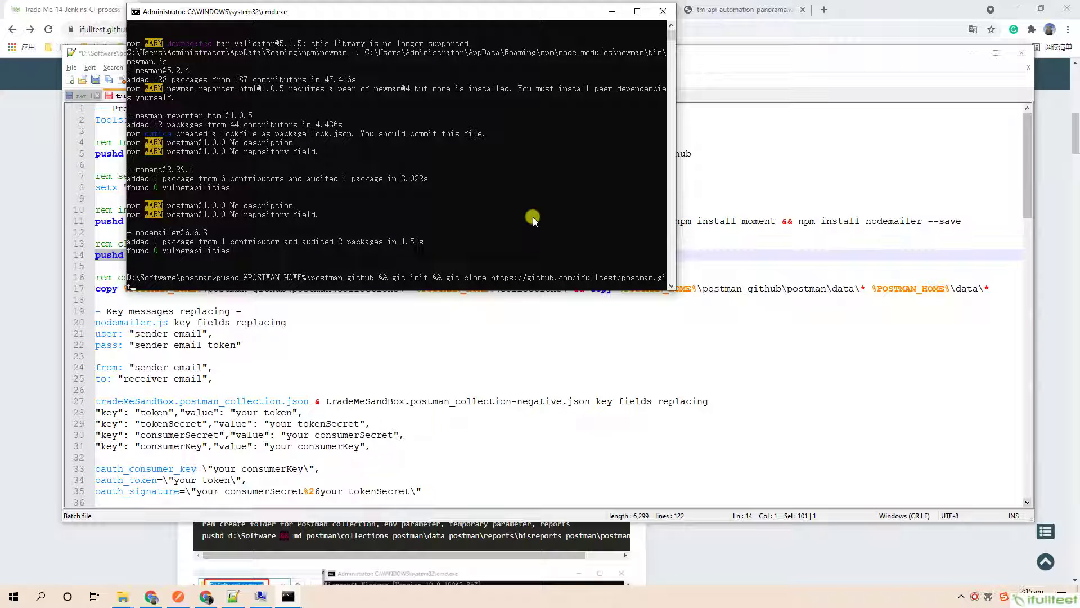
{"action": "key", "text": "Return"}
Select the line-17 copy command in the setup script.
{"action": "key", "text": "alt+Tab"}
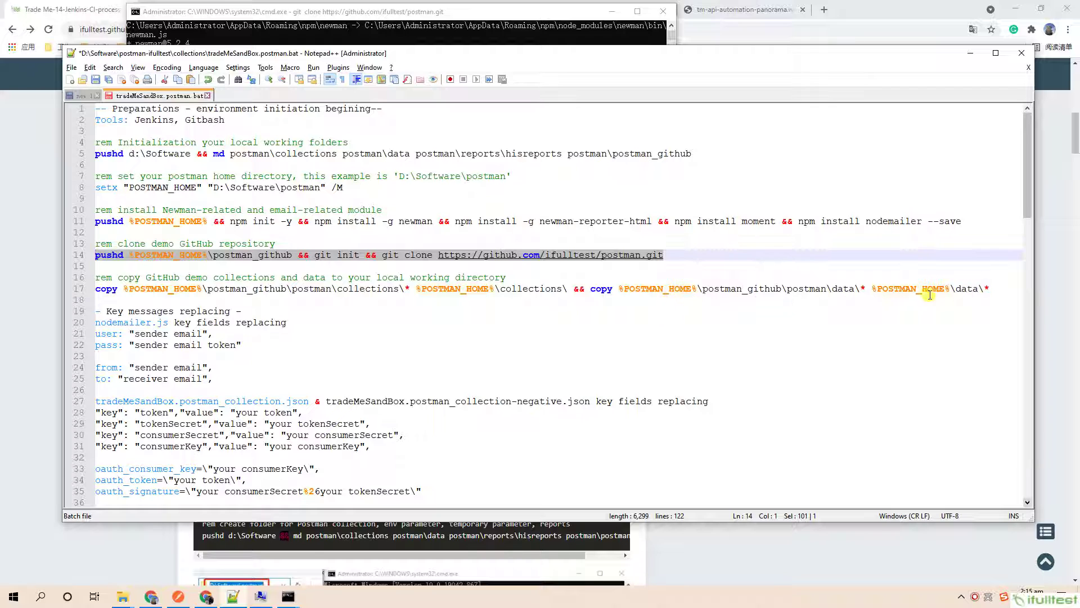
{"action": "left_click_drag", "start_coordinate": [991, 288], "coordinate": [95, 289]}
{"action": "key", "text": "ctrl+c"}
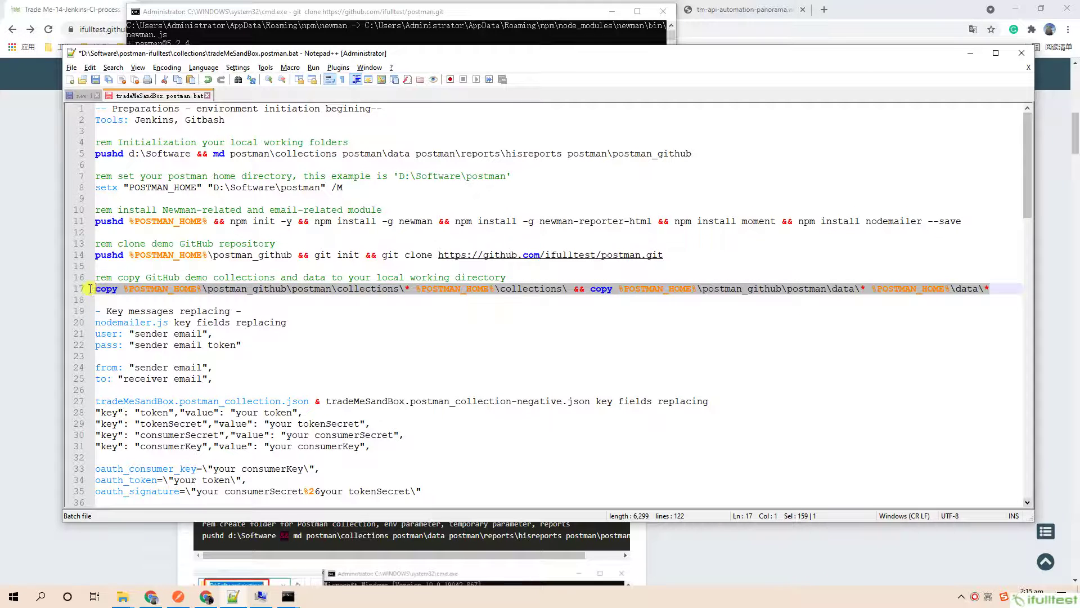
{"action": "key", "text": "alt+Tab"}
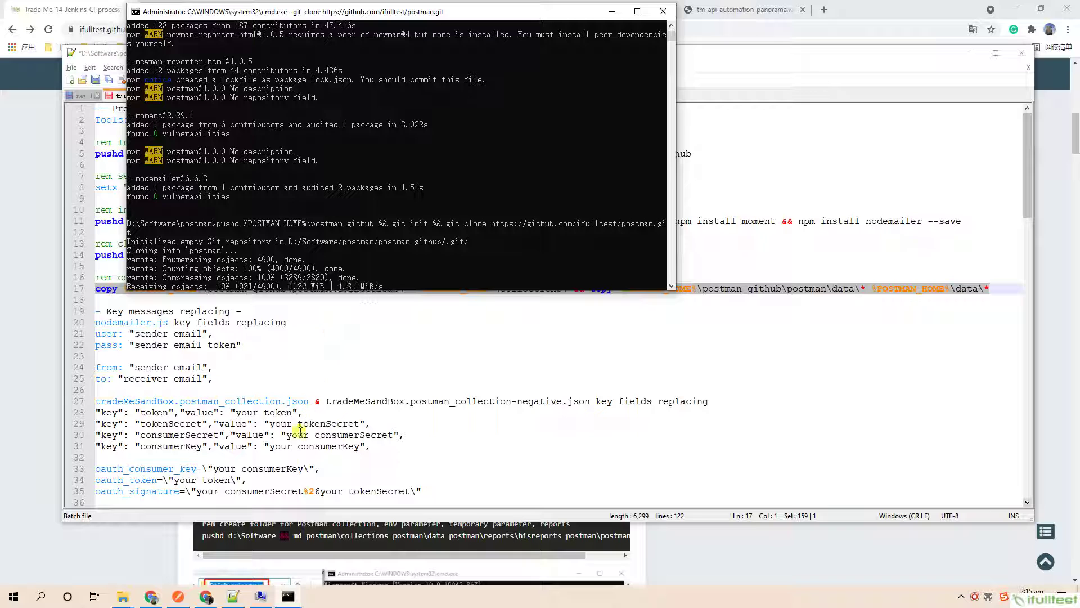
{"action": "left_click", "coordinate": [134, 601]}
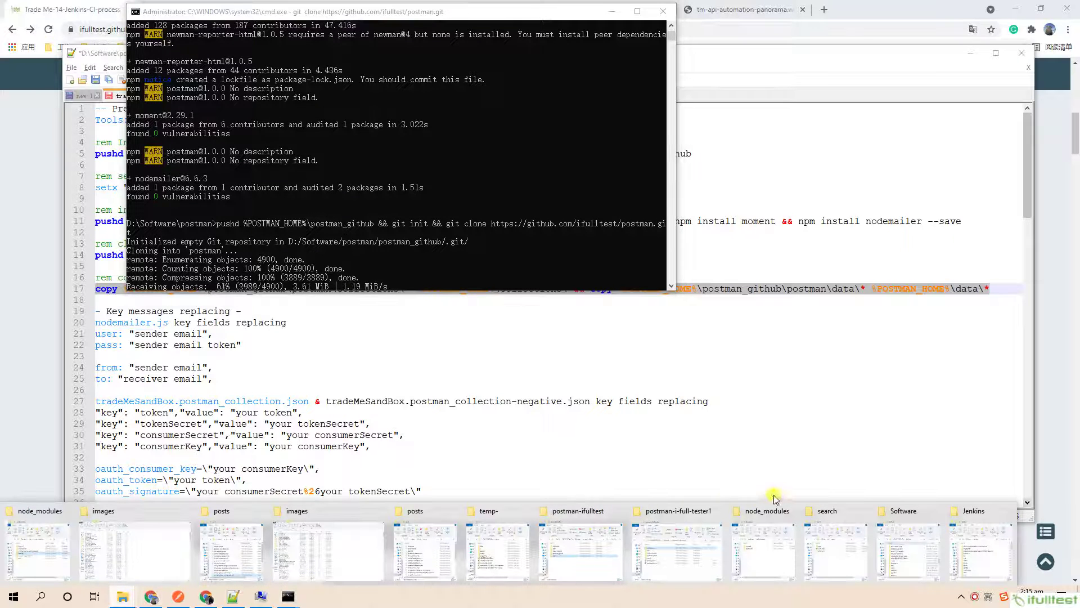
Browse postman_github to confirm the cloned postman repository folder is there.
{"action": "left_click", "coordinate": [767, 541]}
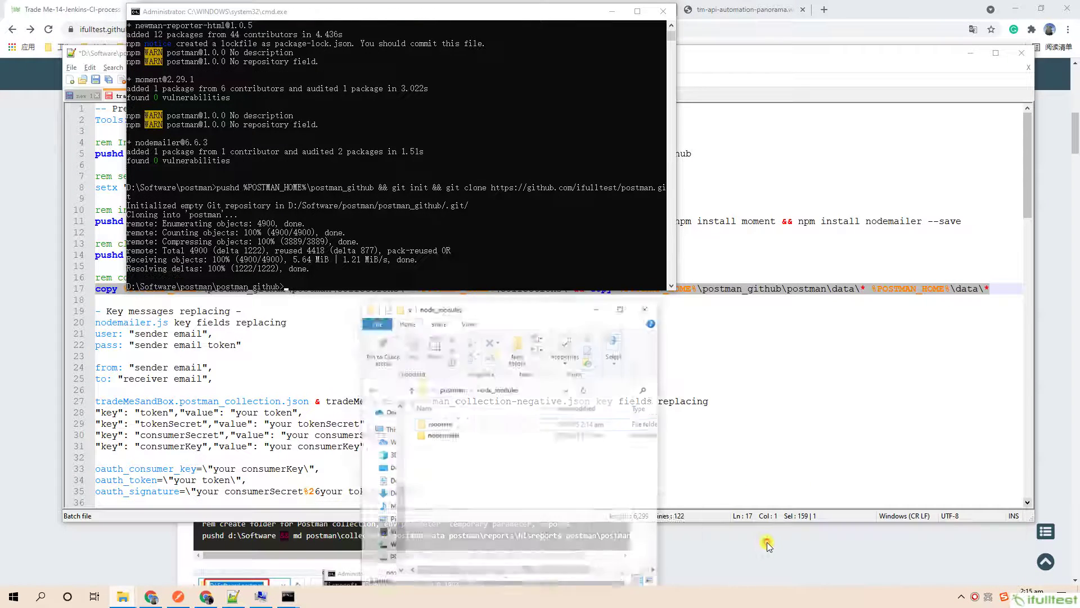
{"action": "left_click", "coordinate": [477, 376]}
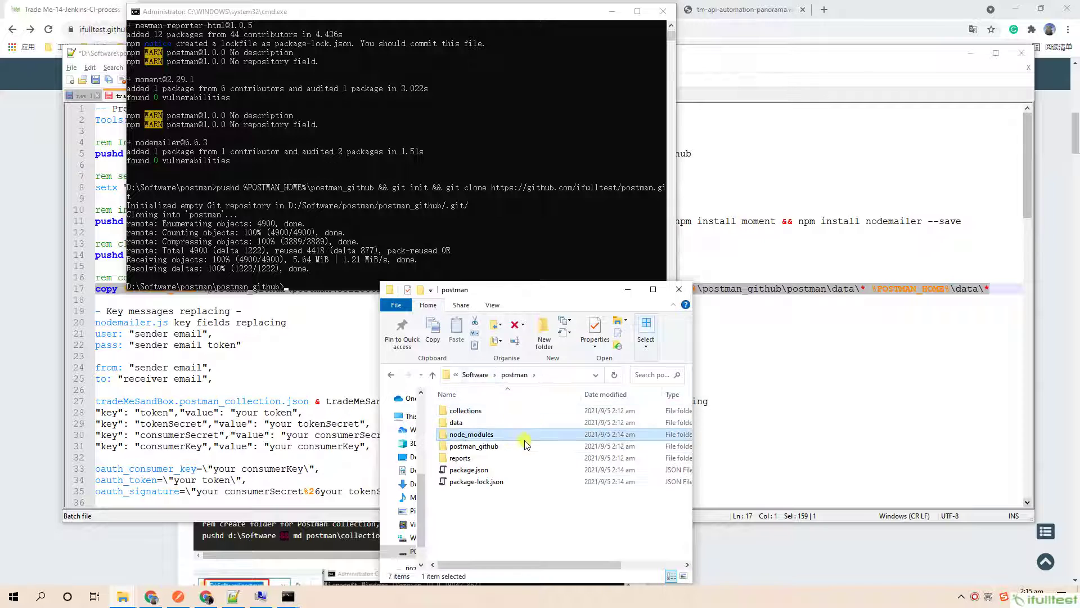
{"action": "double_click", "coordinate": [473, 446]}
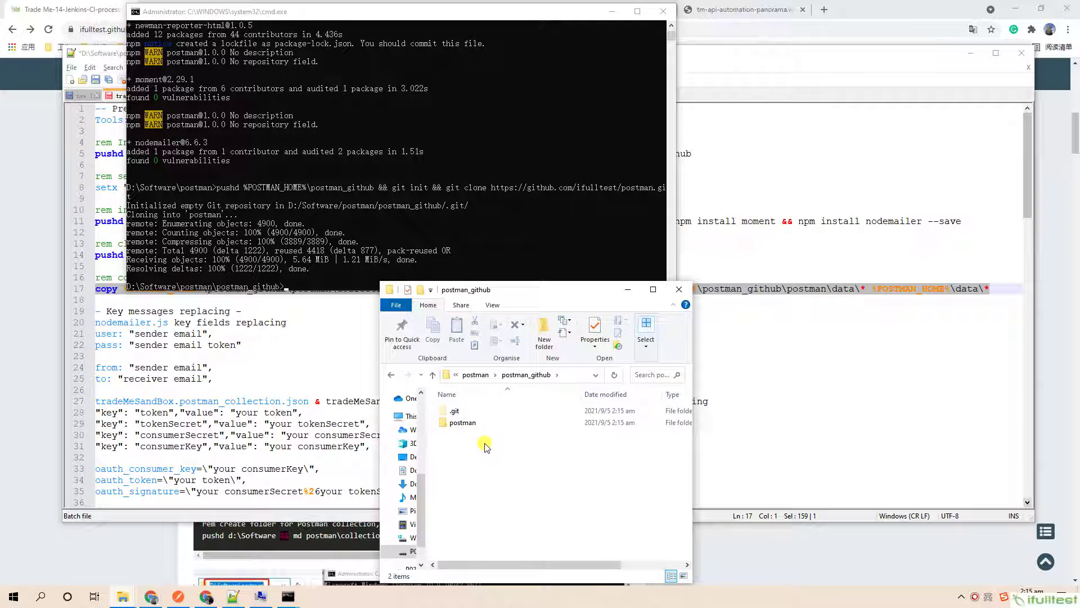
{"action": "double_click", "coordinate": [461, 423]}
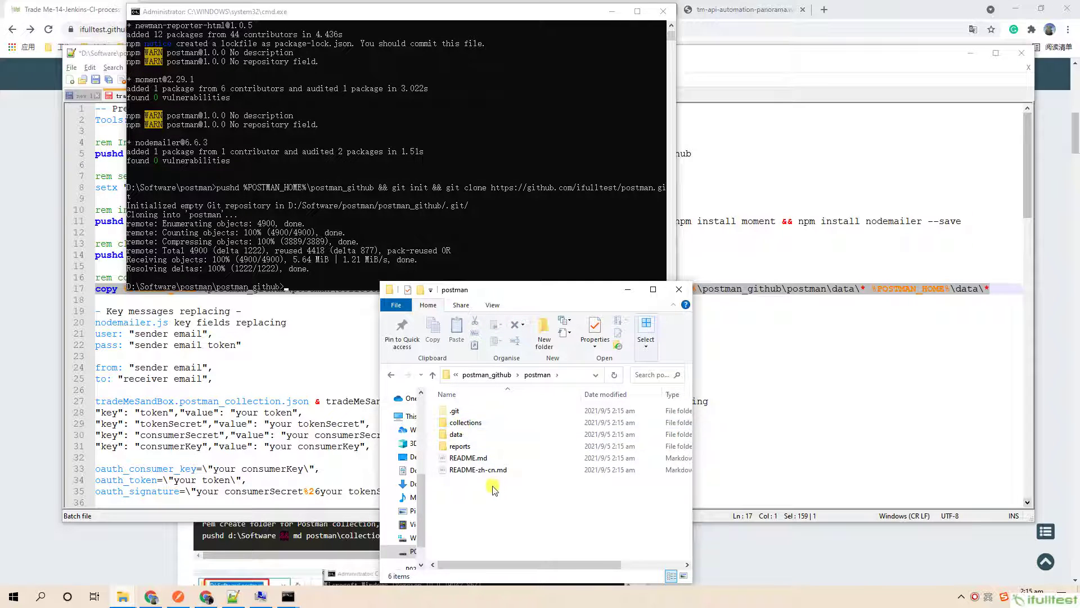
{"action": "left_click", "coordinate": [487, 375]}
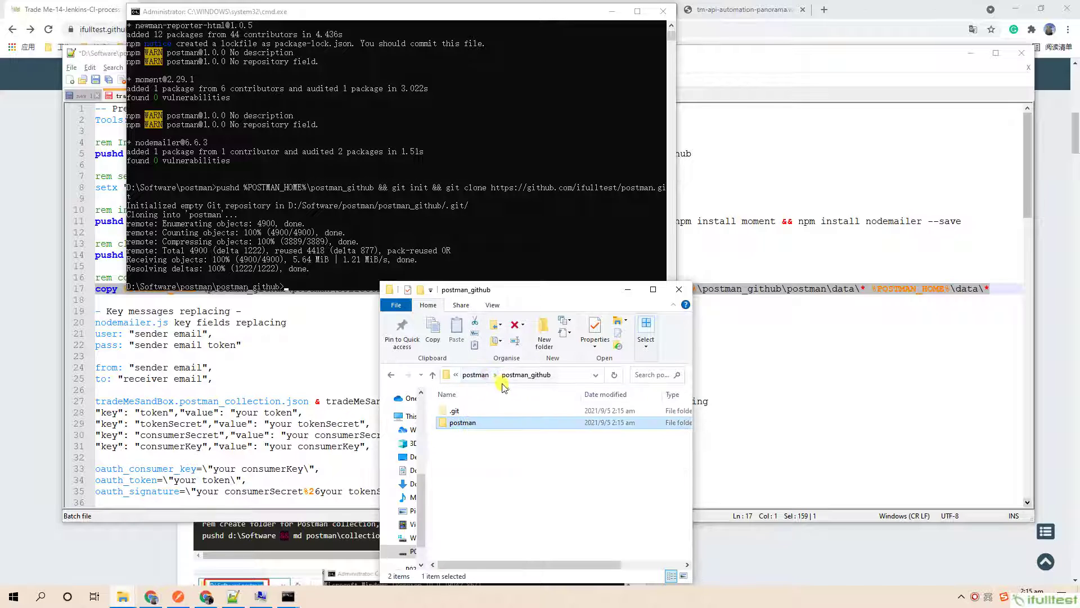
Paste and run the copy command for the demo collection and data files.
{"action": "left_click", "coordinate": [560, 245]}
{"action": "right_click", "coordinate": [558, 243]}
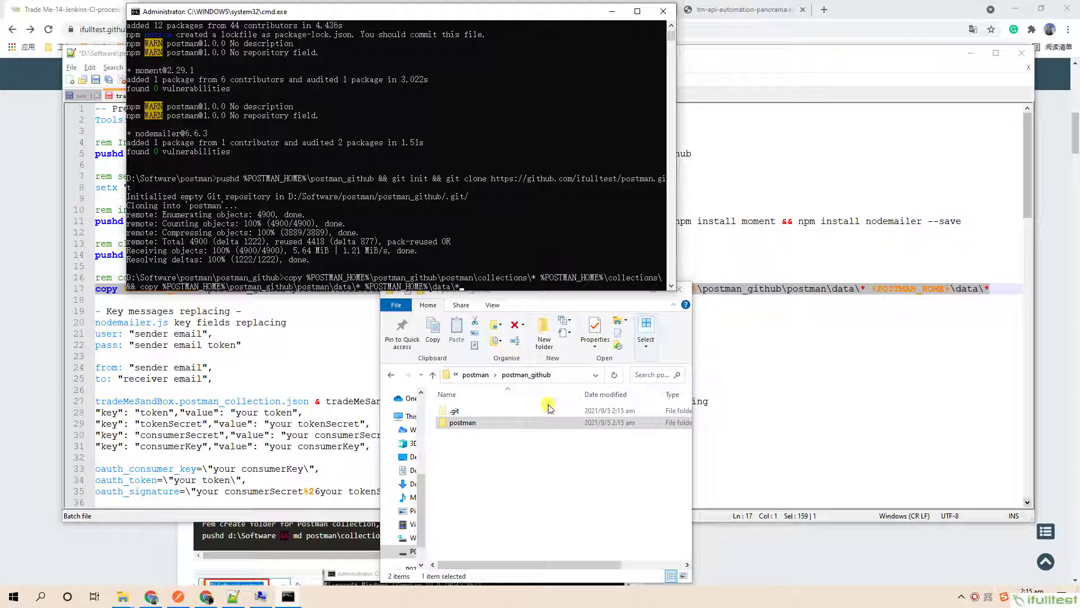
{"action": "key", "text": "Return"}
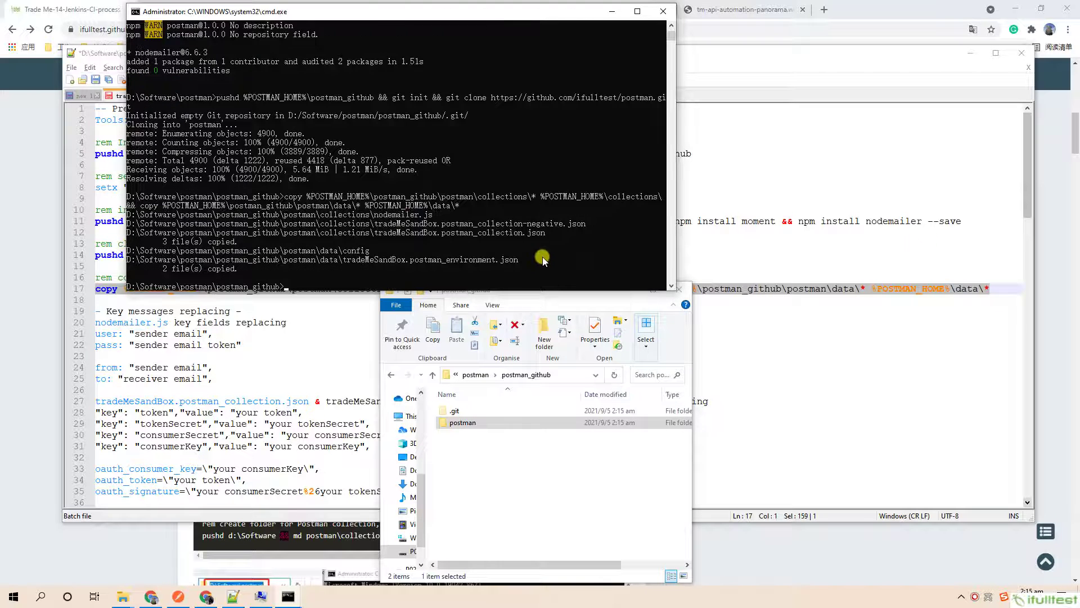
Verify collections holds nodemailer.js plus two collection JSONs and data holds the environment file.
{"action": "left_click", "coordinate": [475, 375]}
{"action": "left_click", "coordinate": [475, 376]}
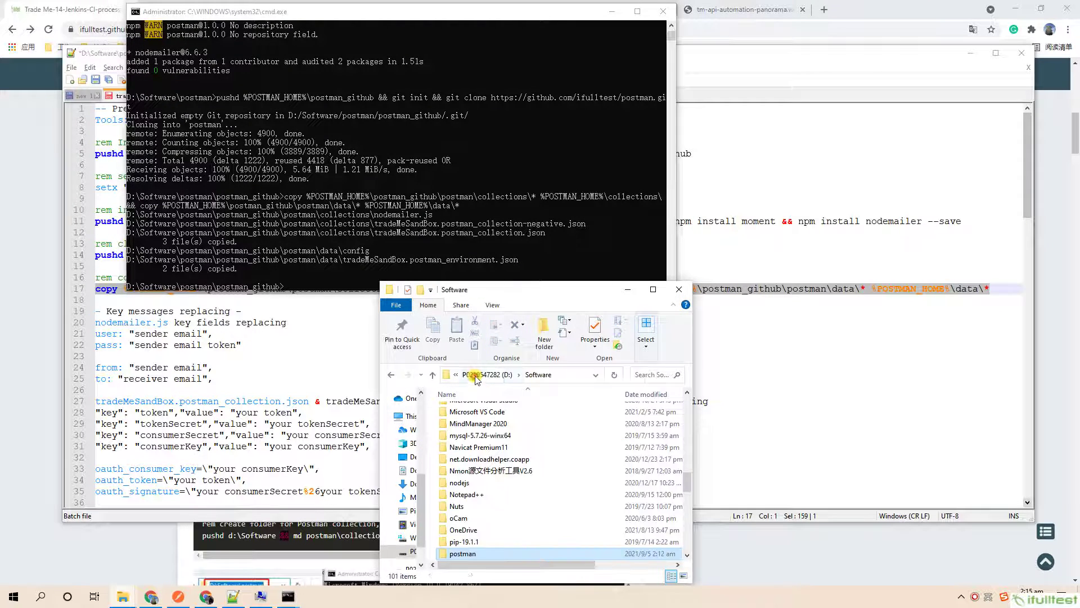
{"action": "left_click", "coordinate": [391, 375]}
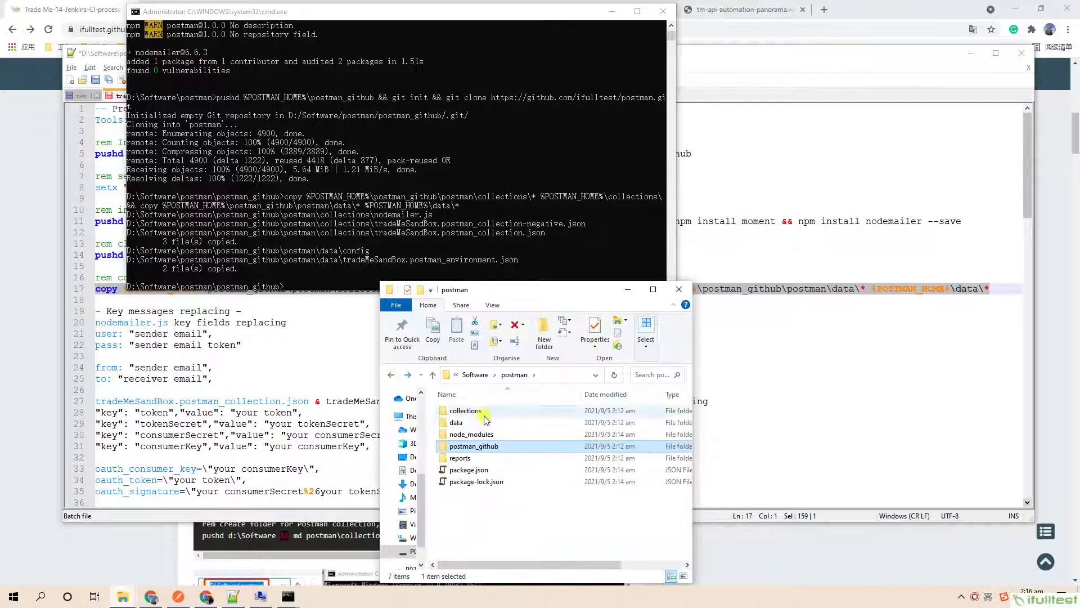
{"action": "double_click", "coordinate": [467, 412]}
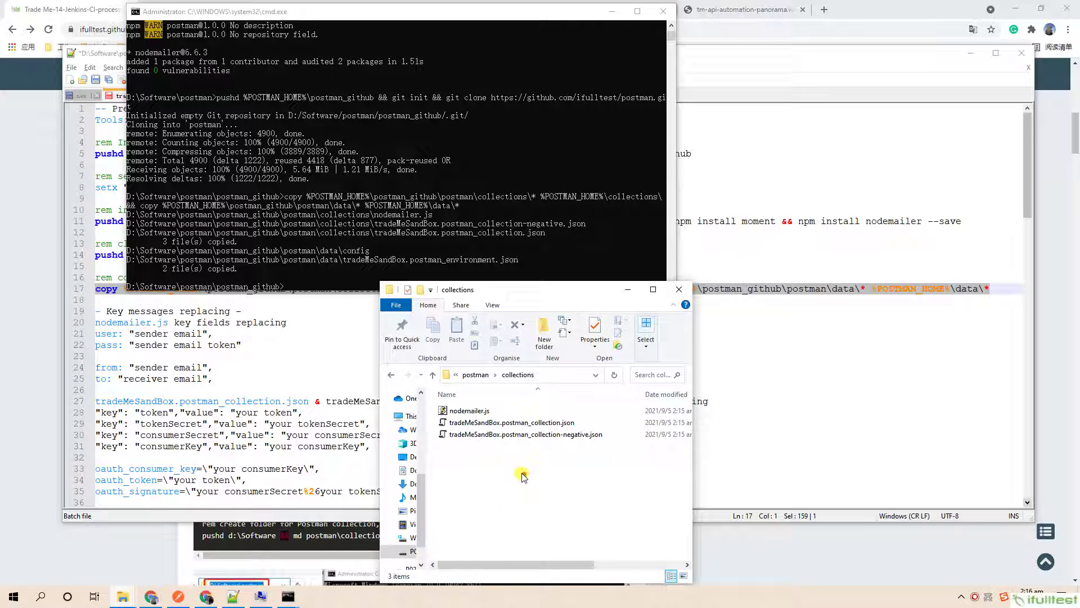
{"action": "left_click_drag", "start_coordinate": [522, 477], "coordinate": [439, 398]}
{"action": "left_click", "coordinate": [475, 375]}
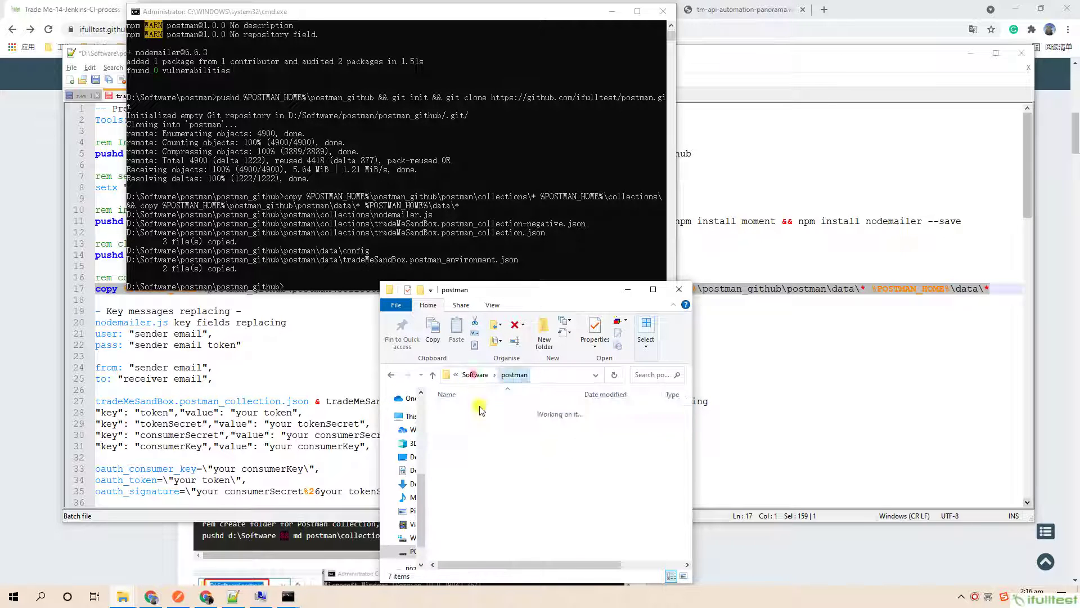
{"action": "double_click", "coordinate": [478, 422]}
{"action": "left_click", "coordinate": [475, 423]}
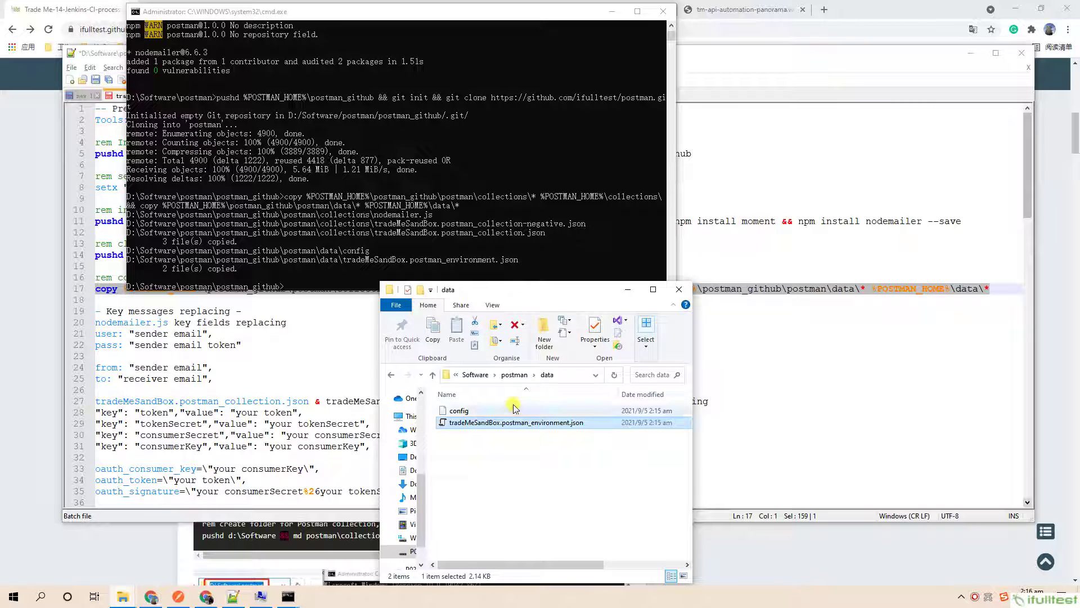
{"action": "left_click", "coordinate": [514, 374]}
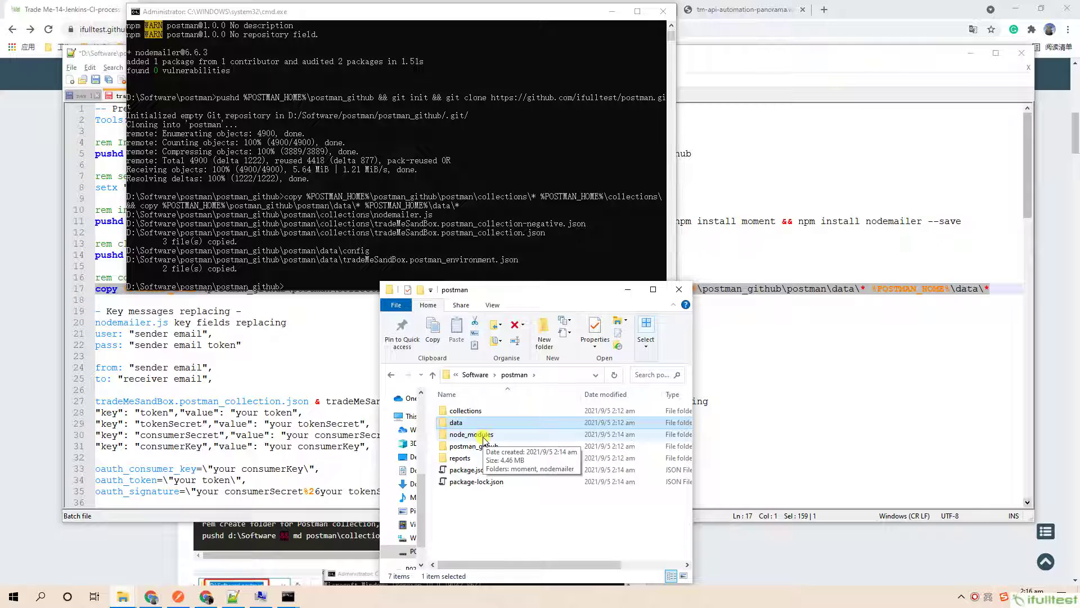
Select the nodemailer.js key-field notes on lines 20–25 of the setup script.
{"action": "left_click", "coordinate": [808, 62]}
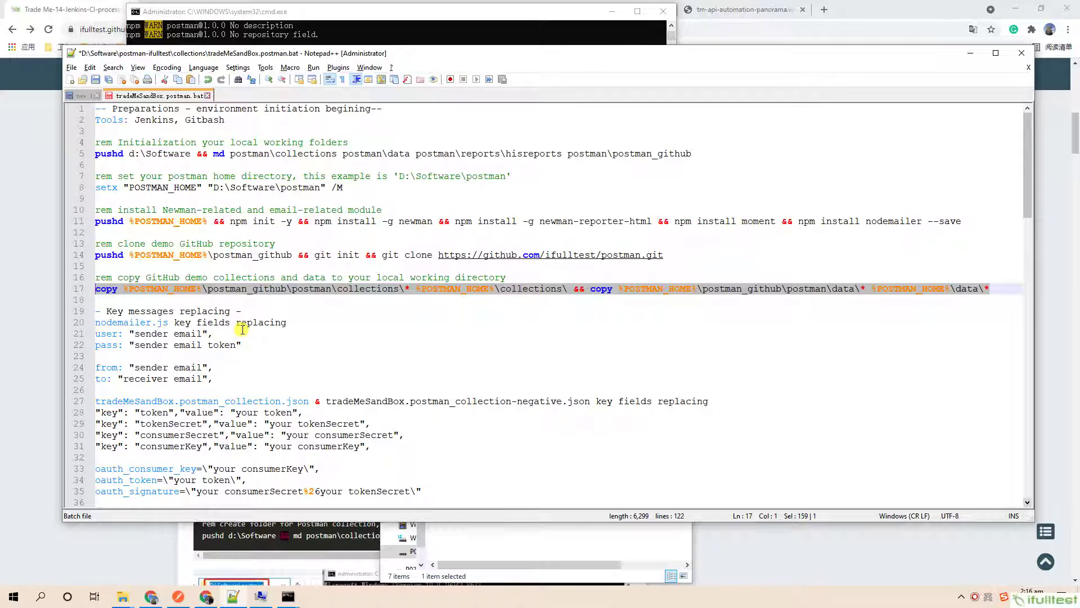
{"action": "left_click", "coordinate": [187, 330]}
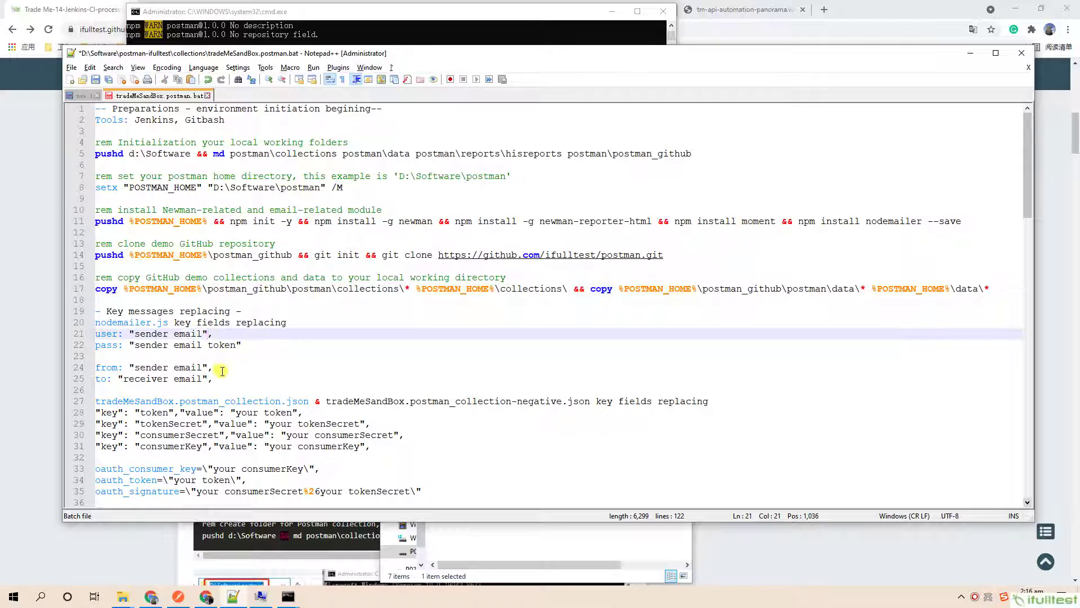
{"action": "left_click_drag", "start_coordinate": [221, 374], "coordinate": [90, 328]}
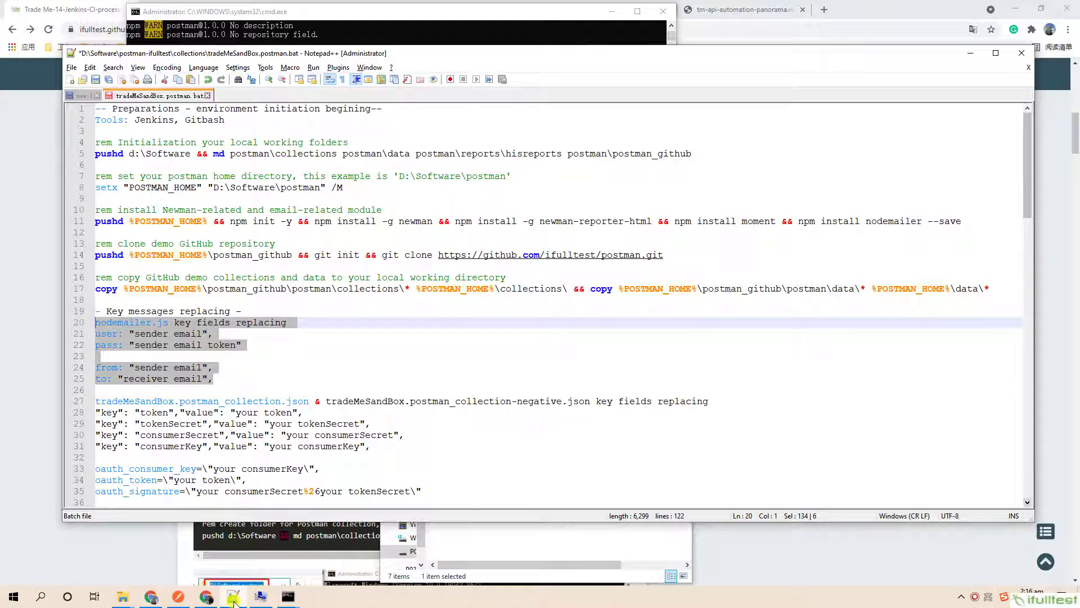
Open collections\nodemailer.js from the postman folder with Edit with Notepad++.
{"action": "mouse_move", "coordinate": [123, 596]}
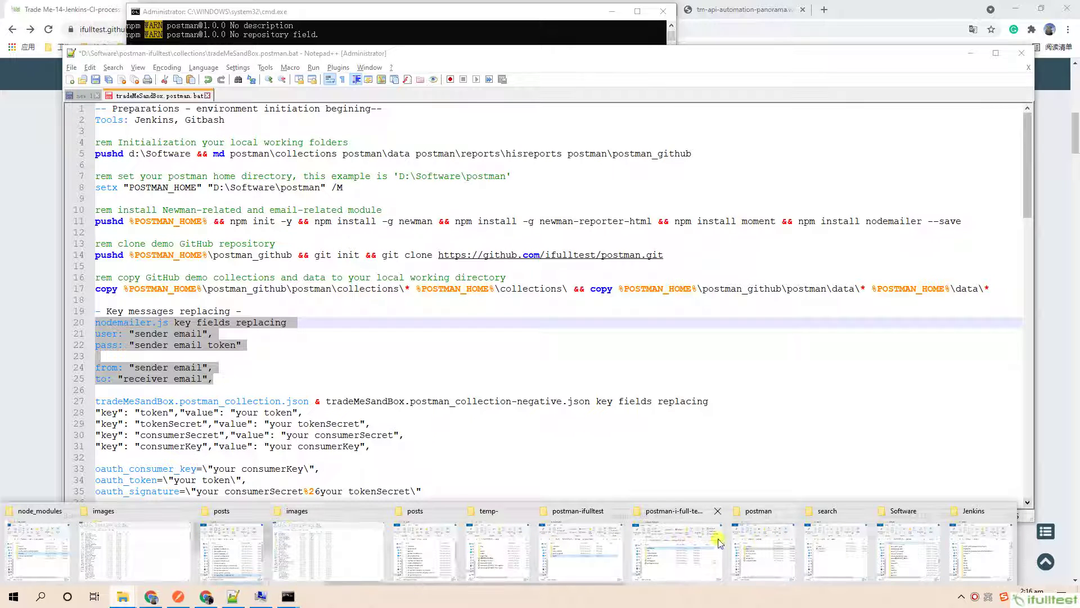
{"action": "left_click", "coordinate": [763, 542]}
{"action": "left_click", "coordinate": [485, 375]}
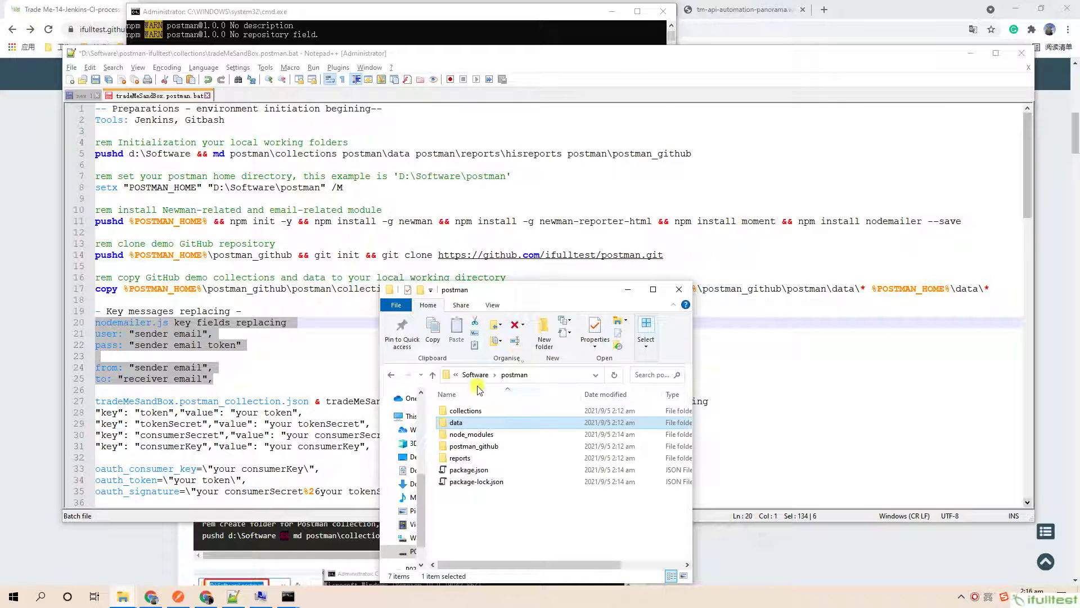
{"action": "double_click", "coordinate": [470, 412]}
{"action": "left_click", "coordinate": [462, 411]}
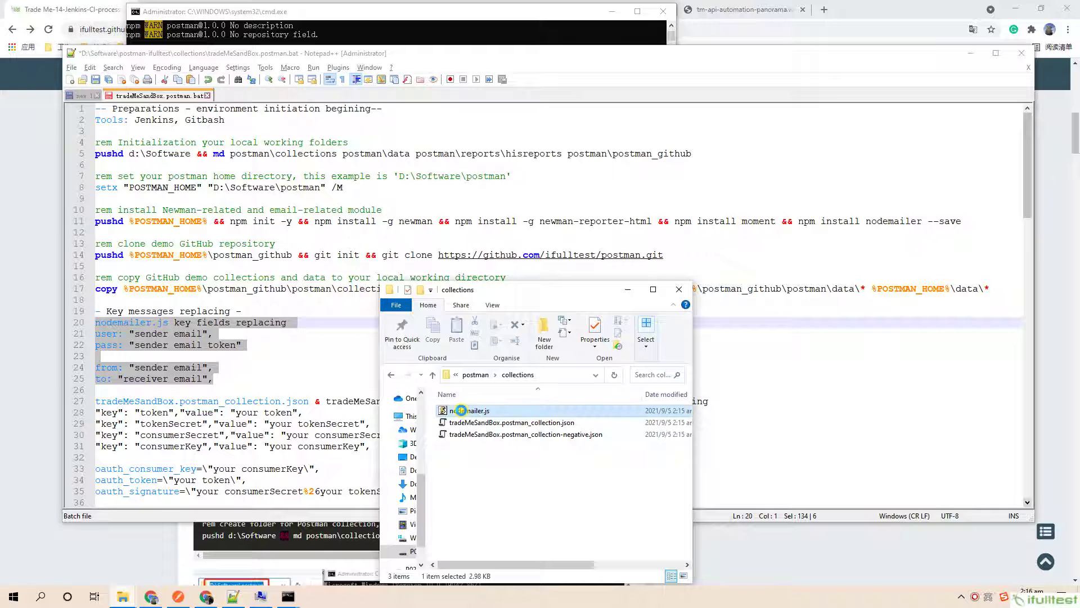
{"action": "right_click", "coordinate": [461, 410]}
{"action": "left_click", "coordinate": [478, 265]}
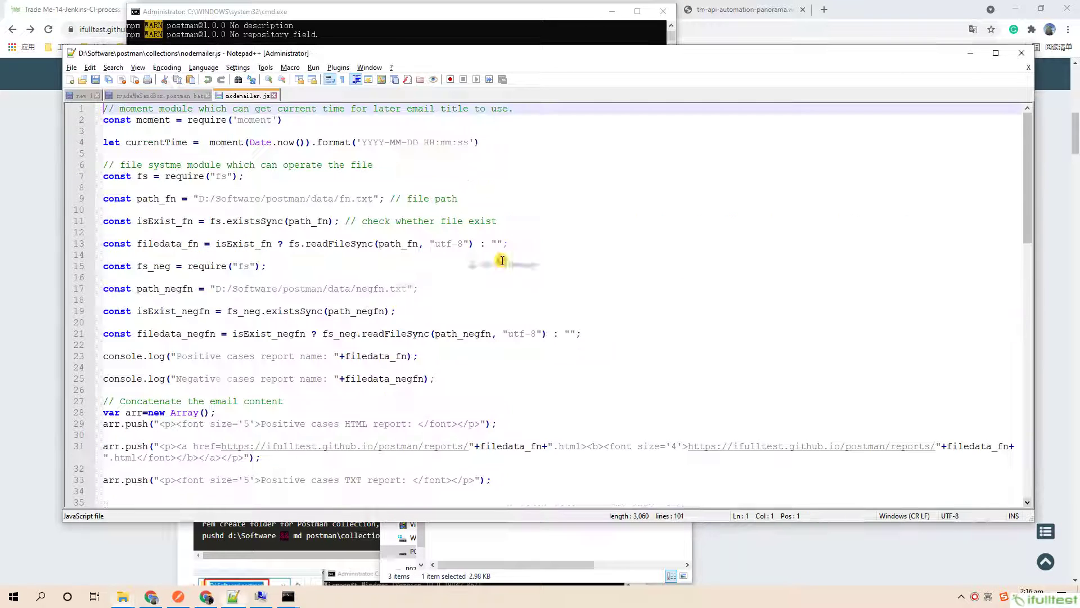
Review the token placeholder and from/to address fields in nodemailer.js, then close its tab.
{"action": "left_click", "coordinate": [144, 96]}
{"action": "left_click", "coordinate": [236, 96]}
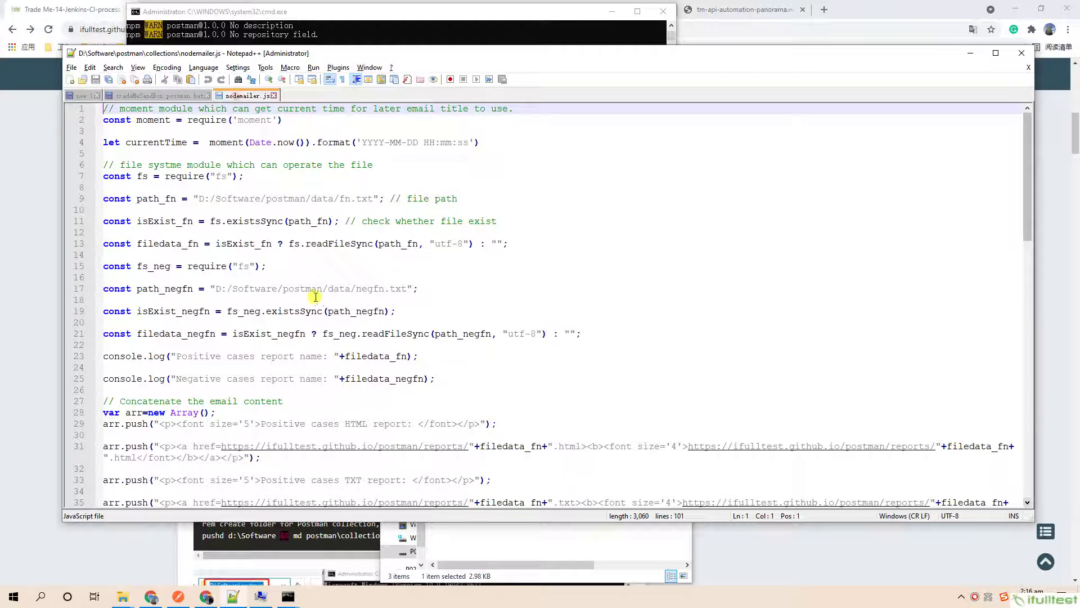
{"action": "scroll", "coordinate": [318, 327], "scroll_direction": "down", "scroll_amount": 8}
{"action": "scroll", "coordinate": [318, 327], "scroll_direction": "down", "scroll_amount": 7}
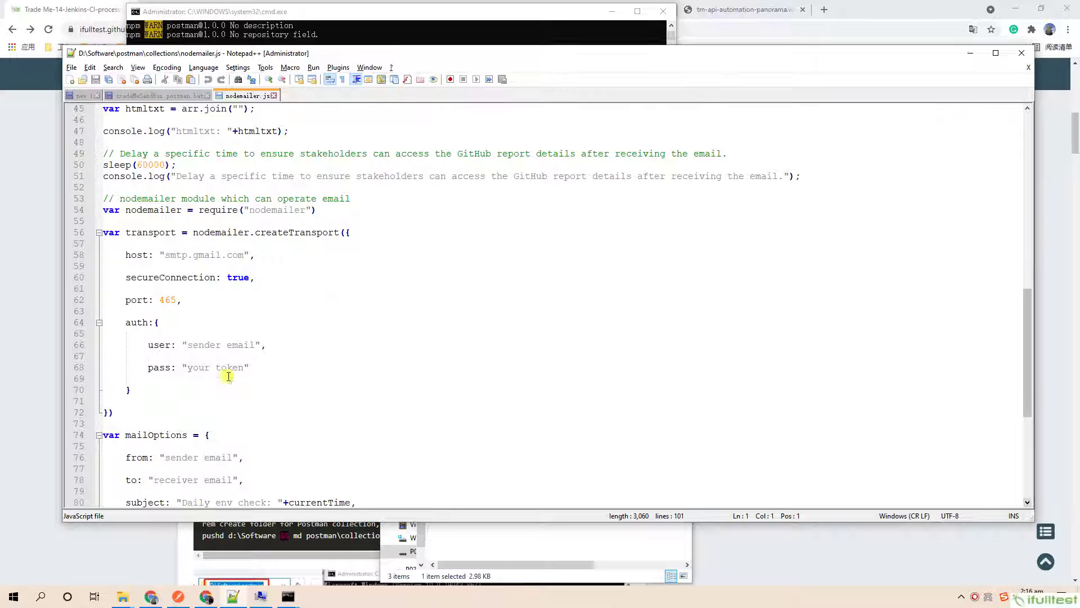
{"action": "left_click_drag", "start_coordinate": [241, 374], "coordinate": [113, 322]}
{"action": "scroll", "coordinate": [217, 451], "scroll_direction": "down", "scroll_amount": 2}
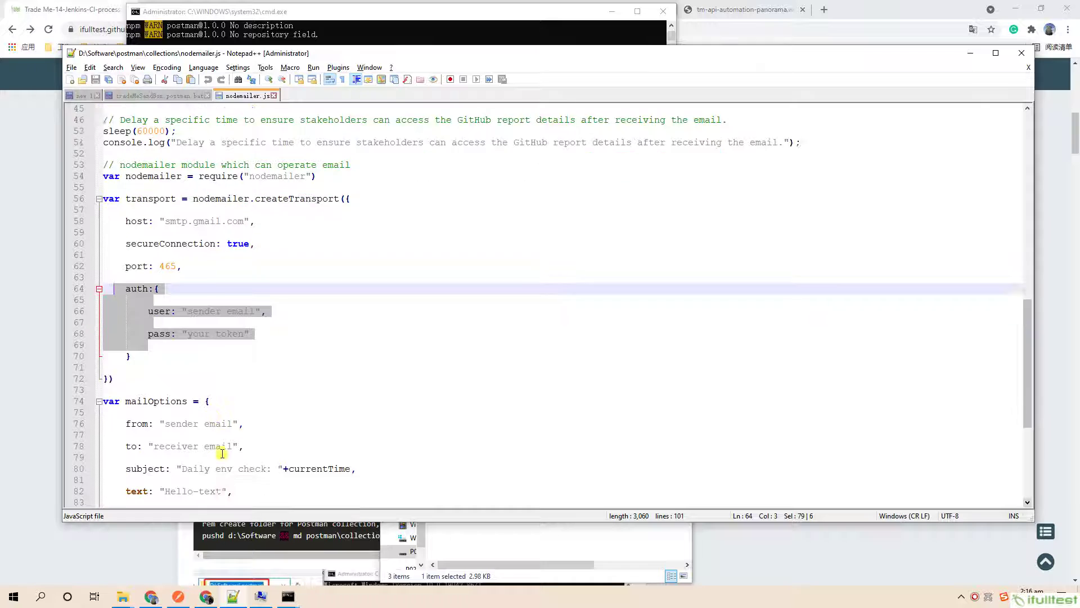
{"action": "left_click_drag", "start_coordinate": [245, 412], "coordinate": [104, 390]}
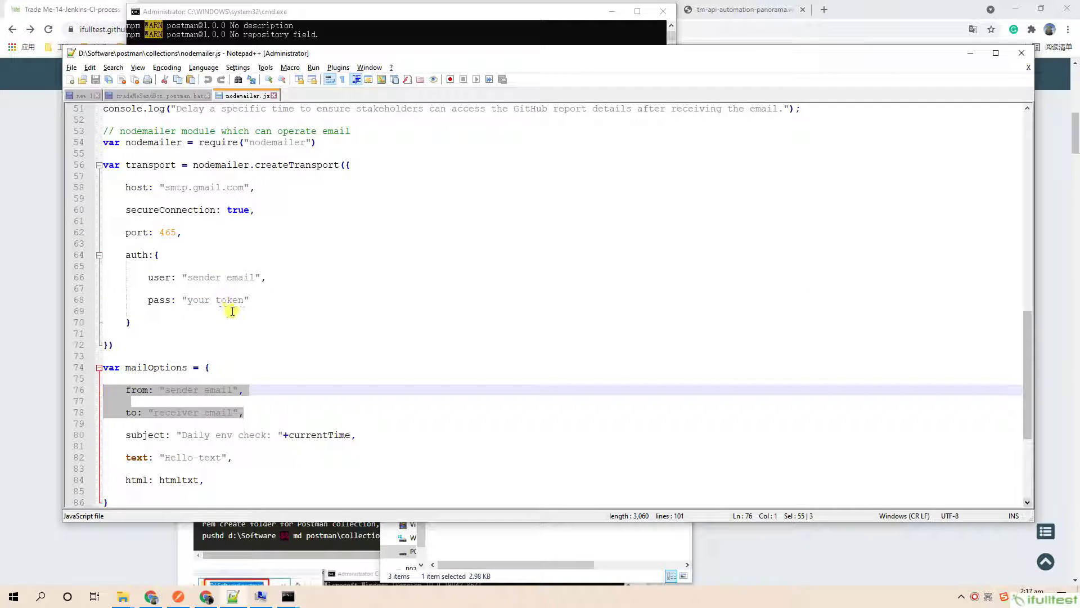
{"action": "left_click_drag", "start_coordinate": [192, 301], "coordinate": [239, 302]}
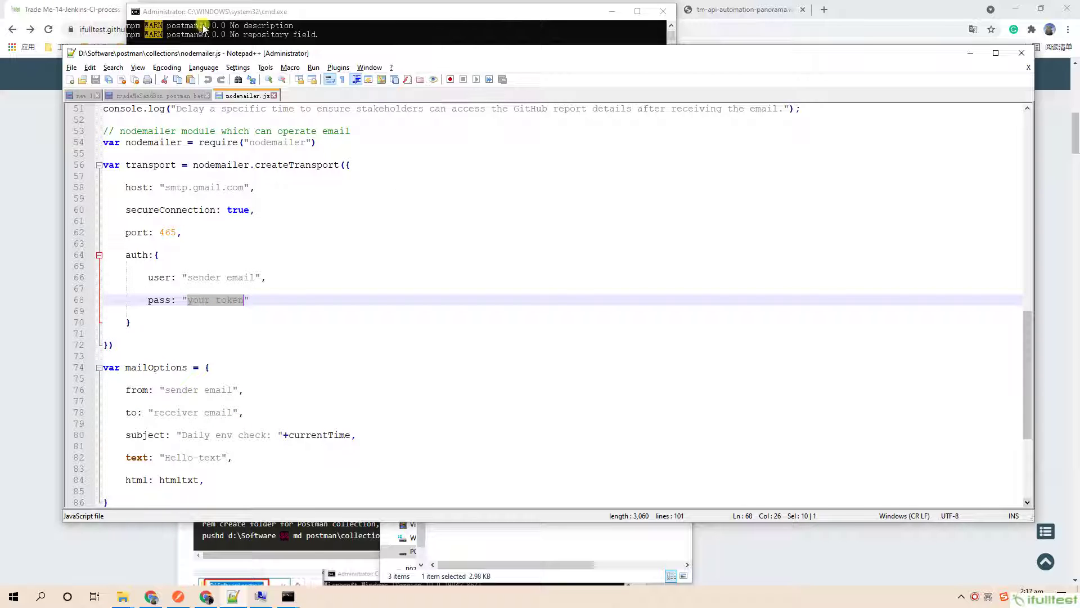
{"action": "left_click", "coordinate": [277, 97]}
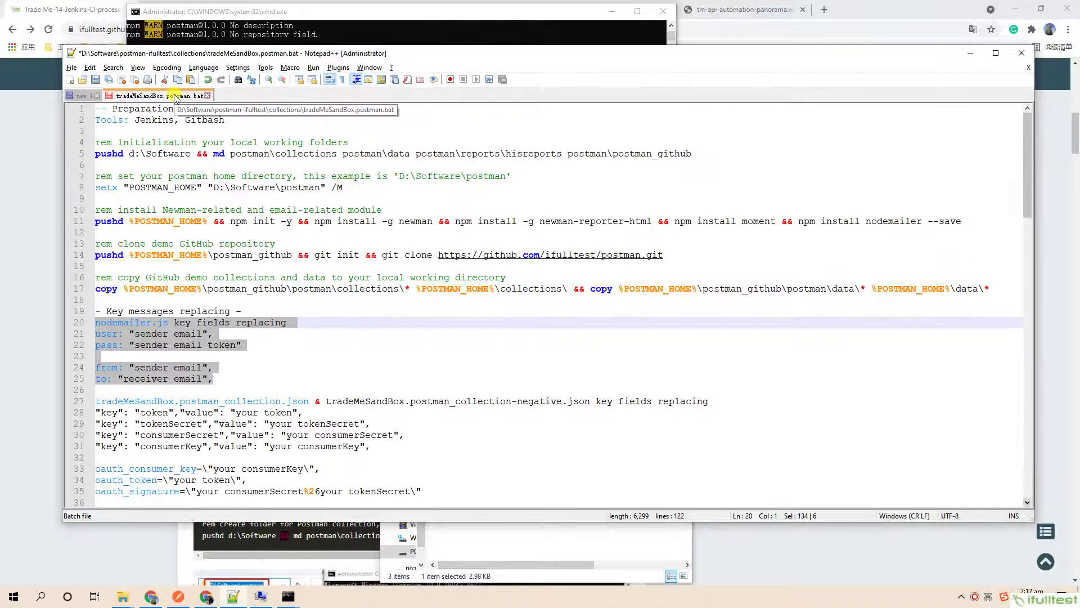
Highlight the postman_collection name and the key/value and oauth lines 27–35 in the batch file.
{"action": "scroll", "coordinate": [282, 321], "scroll_direction": "down", "scroll_amount": 2}
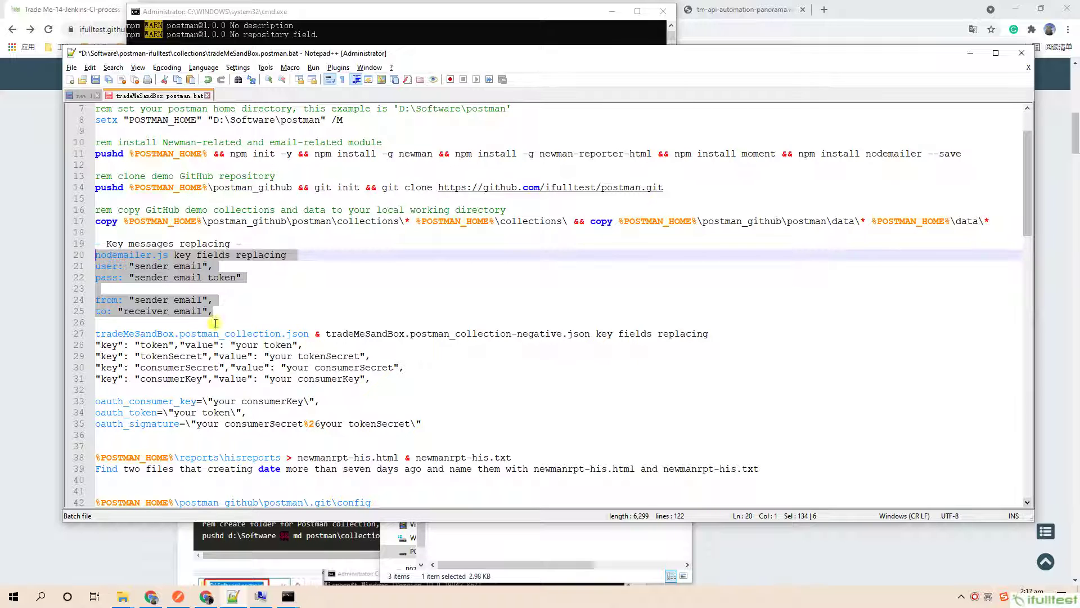
{"action": "double_click", "coordinate": [257, 333]}
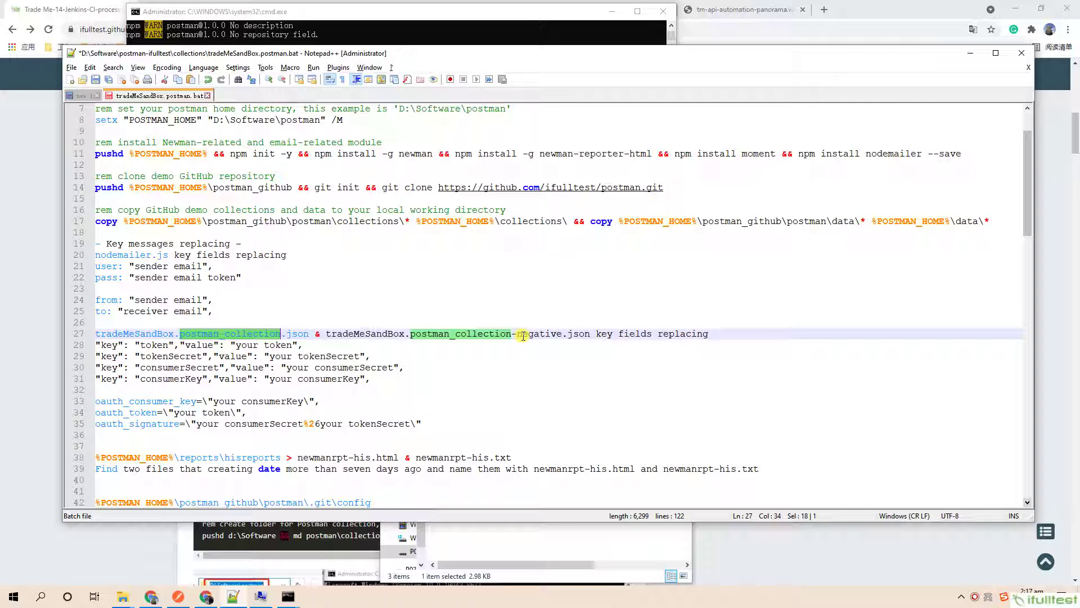
{"action": "left_click_drag", "start_coordinate": [394, 380], "coordinate": [79, 350]}
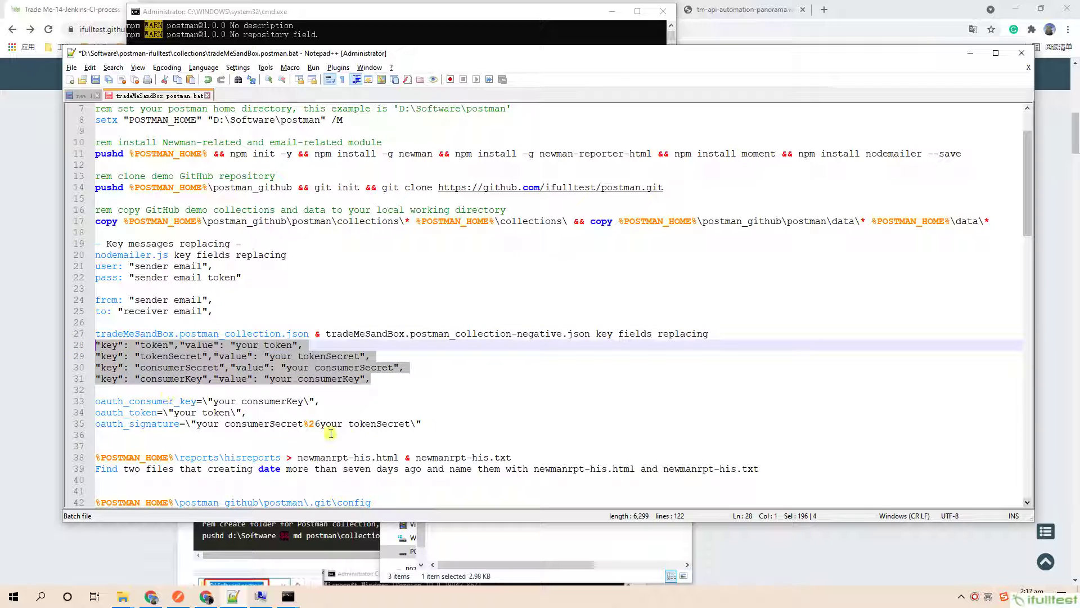
{"action": "left_click_drag", "start_coordinate": [427, 423], "coordinate": [92, 400]}
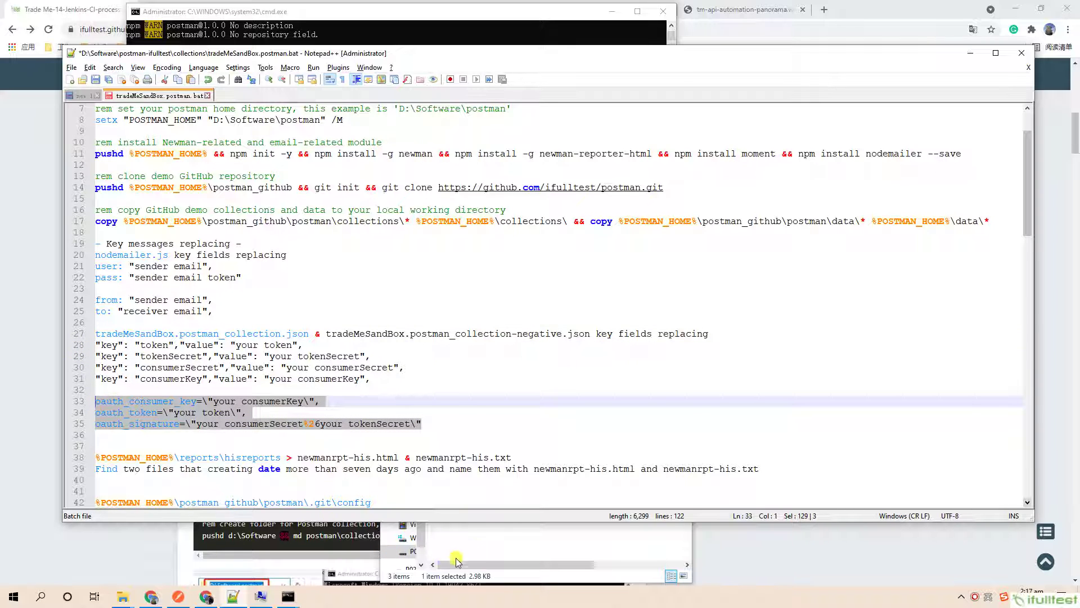
Copy oauth_consumer_key from line 33 and select tradeMeSandBox.postman_collection.json in the collections folder.
{"action": "left_click", "coordinate": [450, 558]}
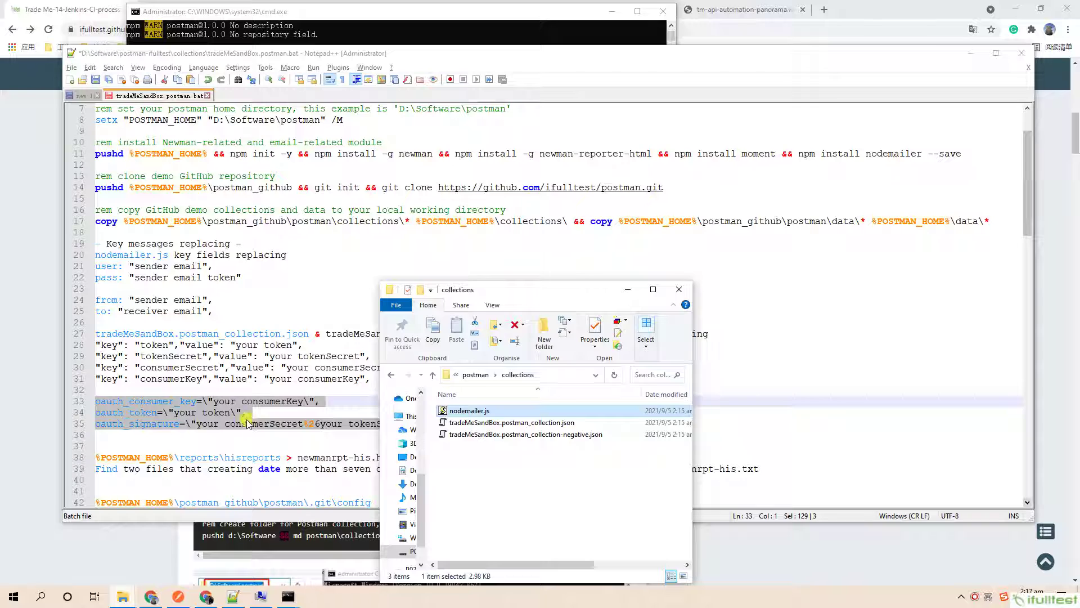
{"action": "left_click", "coordinate": [244, 415]}
{"action": "left_click_drag", "start_coordinate": [196, 401], "coordinate": [95, 401]}
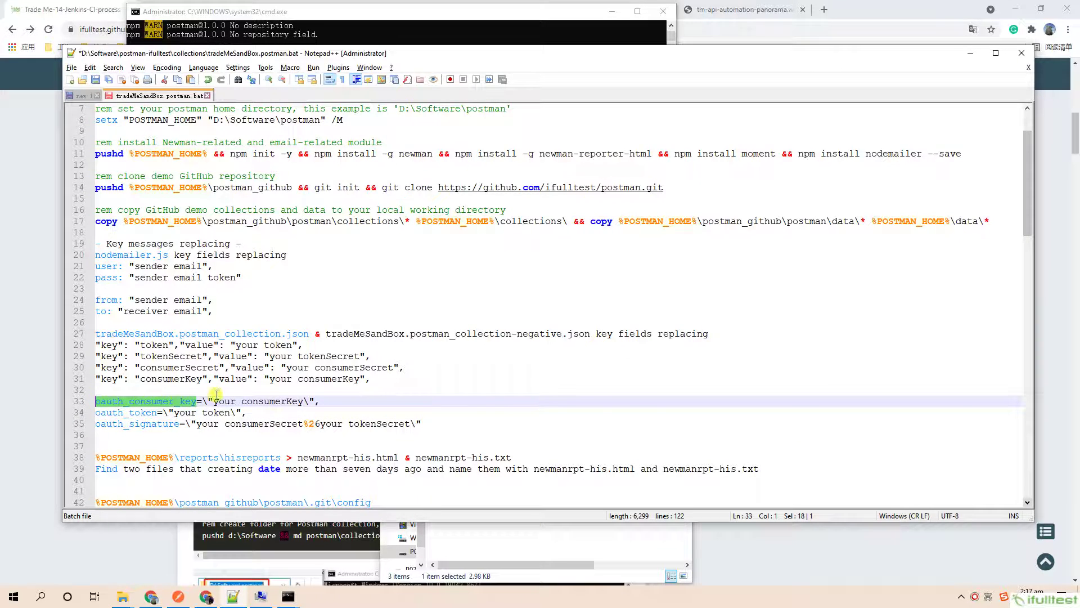
{"action": "key", "text": "alt+Tab"}
{"action": "left_click", "coordinate": [544, 423]}
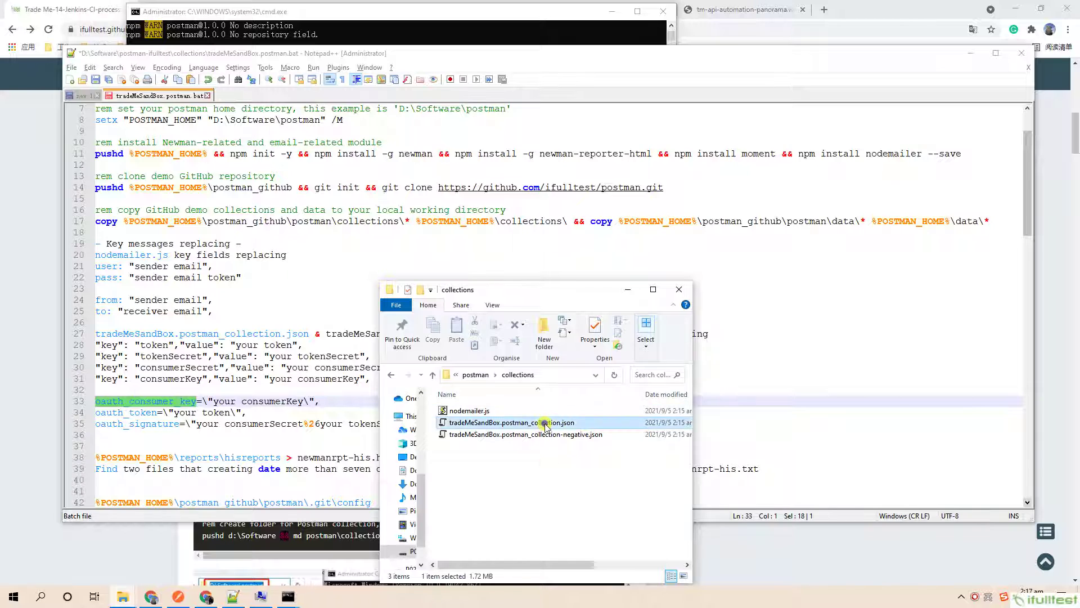
Open tradeMeSandBox.postman_collection.json in Notepad++ and find its first oauth_consumer_key occurrence.
{"action": "right_click", "coordinate": [544, 427]}
{"action": "left_click", "coordinate": [582, 104]}
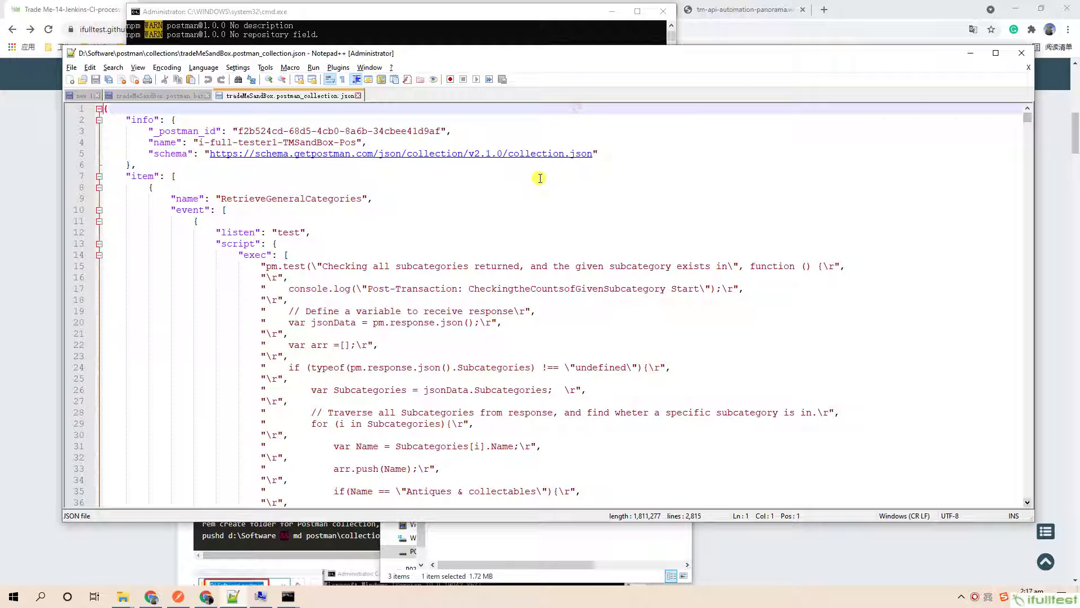
{"action": "key", "text": "ctrl+f"}
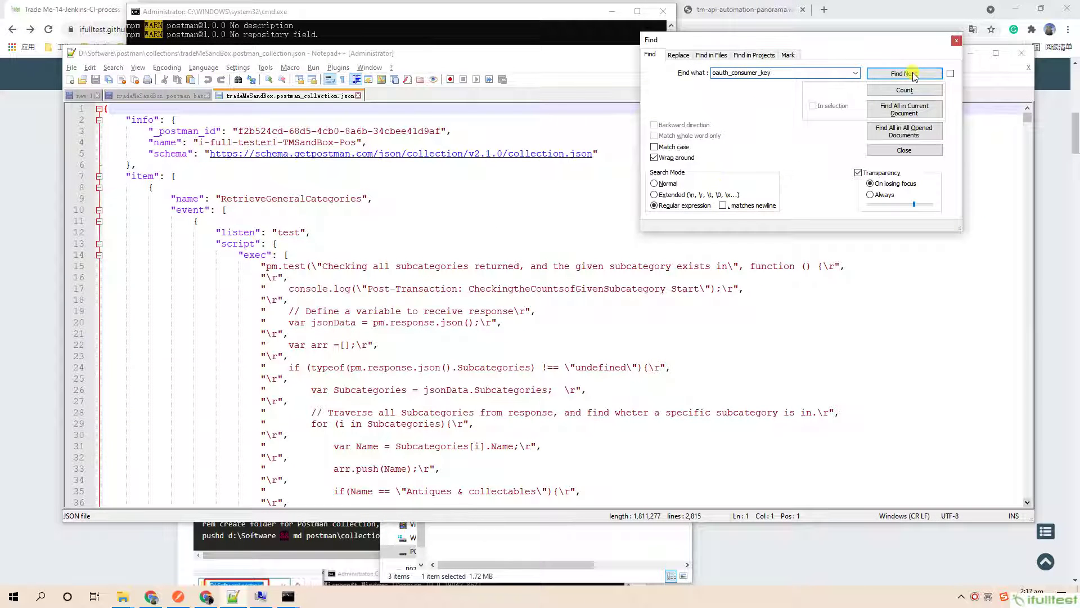
{"action": "left_click", "coordinate": [914, 75]}
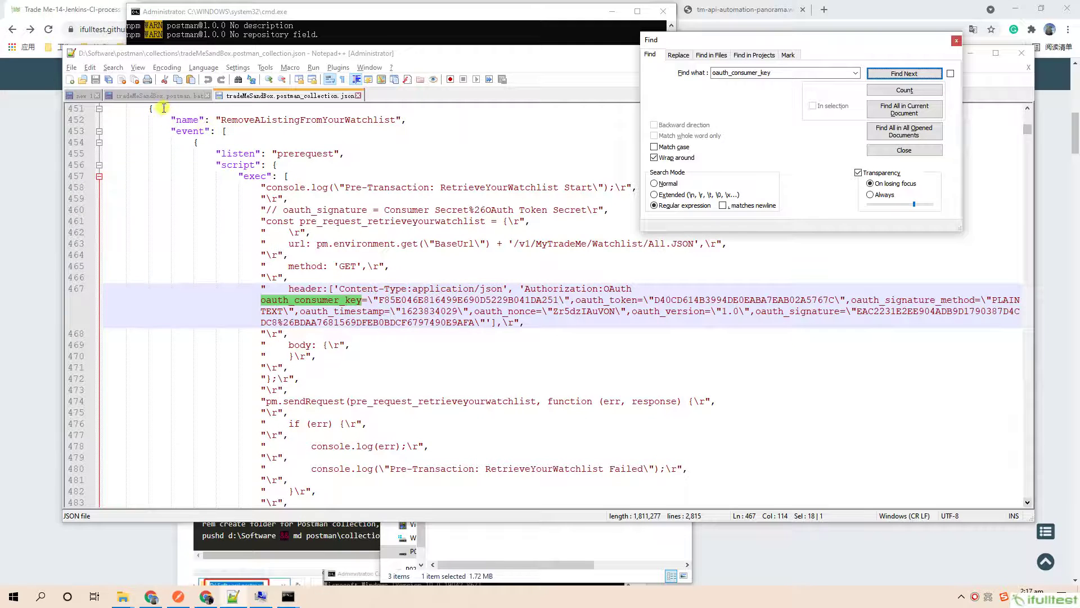
Copy the token" key name from the batch file and find it in the collection JSON.
{"action": "left_click", "coordinate": [153, 96]}
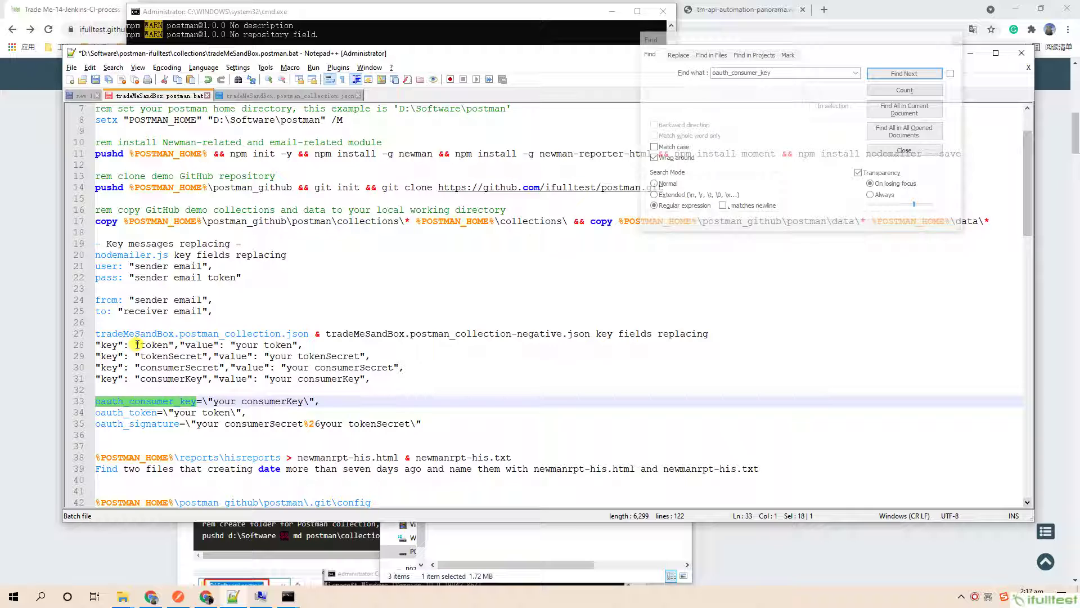
{"action": "left_click_drag", "start_coordinate": [140, 344], "coordinate": [178, 344]}
{"action": "key", "text": "ctrl+c"}
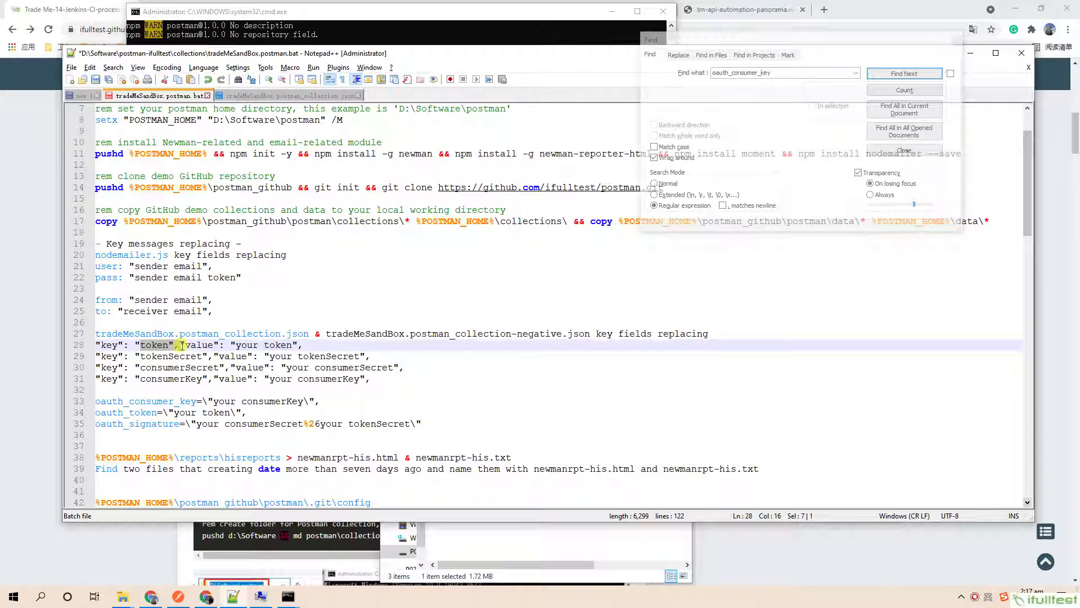
{"action": "left_click", "coordinate": [765, 73]}
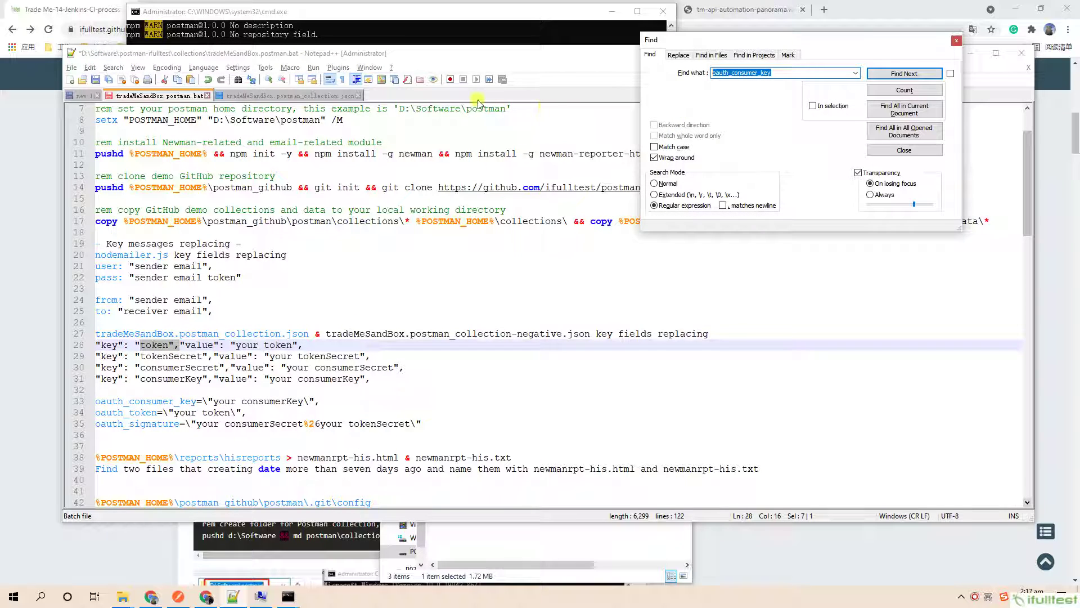
{"action": "key", "text": "ctrl+v"}
{"action": "left_click", "coordinate": [288, 96]}
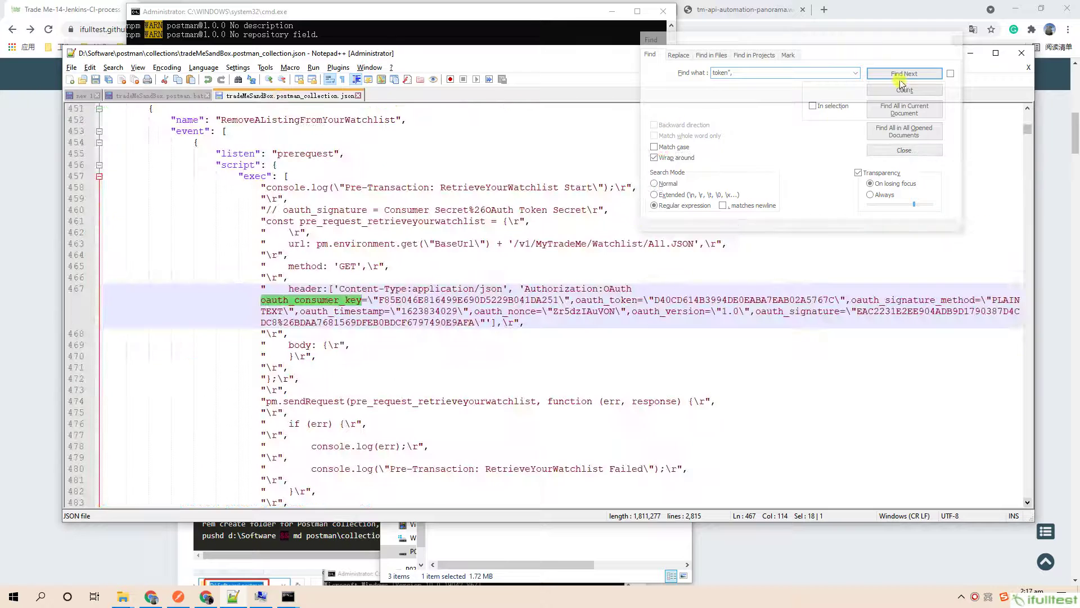
{"action": "left_click", "coordinate": [899, 80]}
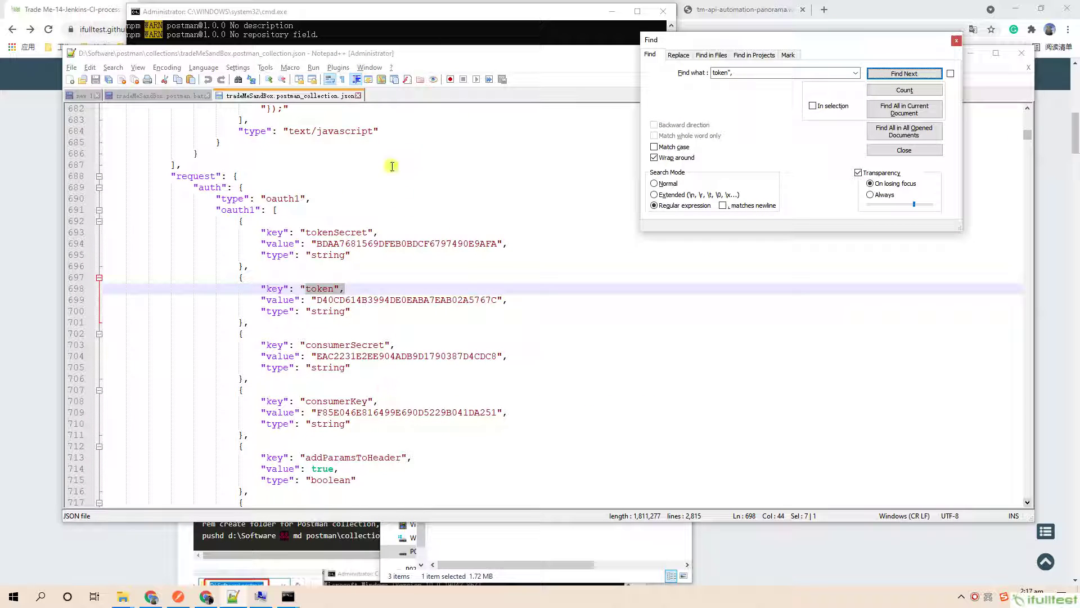
Close the collection JSON and review the sender email and blank line 26 in the batch file.
{"action": "left_click", "coordinate": [358, 96]}
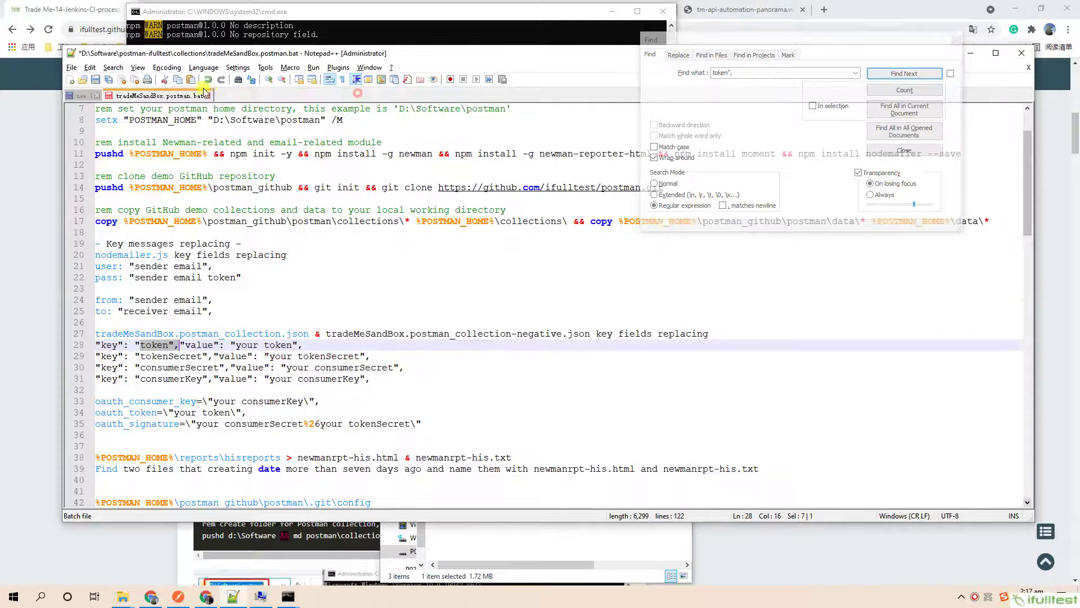
{"action": "left_click", "coordinate": [334, 233]}
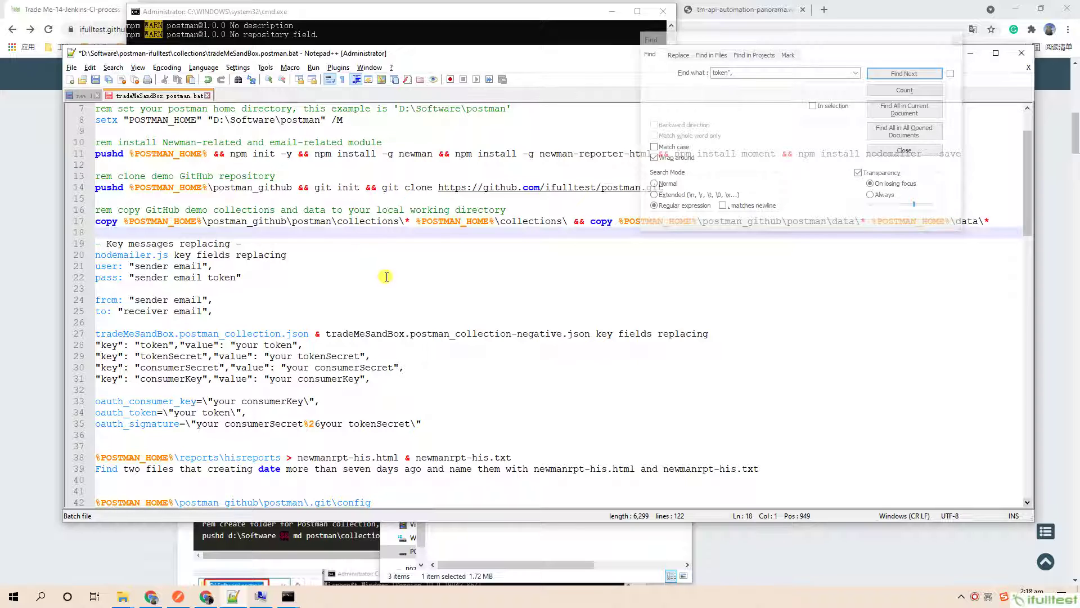
{"action": "left_click", "coordinate": [396, 298]}
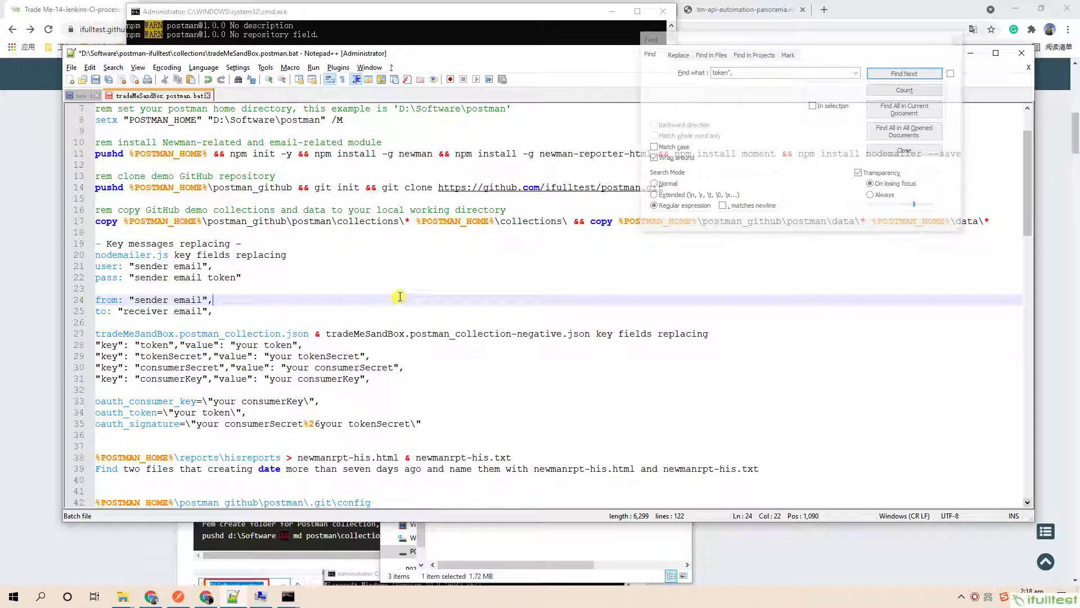
{"action": "left_click", "coordinate": [247, 322]}
{"action": "scroll", "coordinate": [250, 325], "scroll_direction": "down", "scroll_amount": 4}
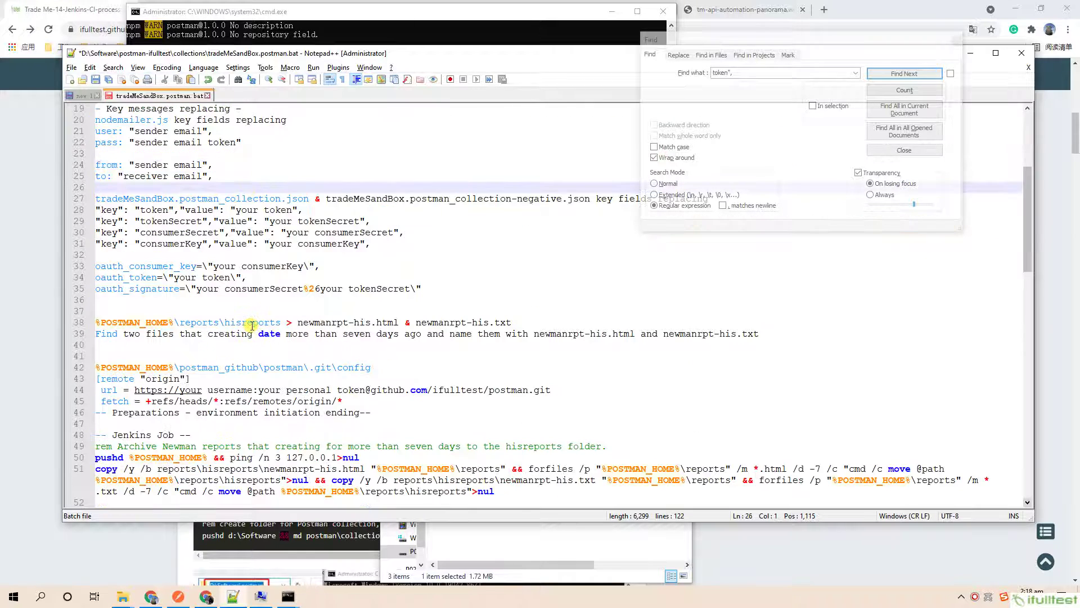
{"action": "left_click_drag", "start_coordinate": [776, 333], "coordinate": [114, 317]}
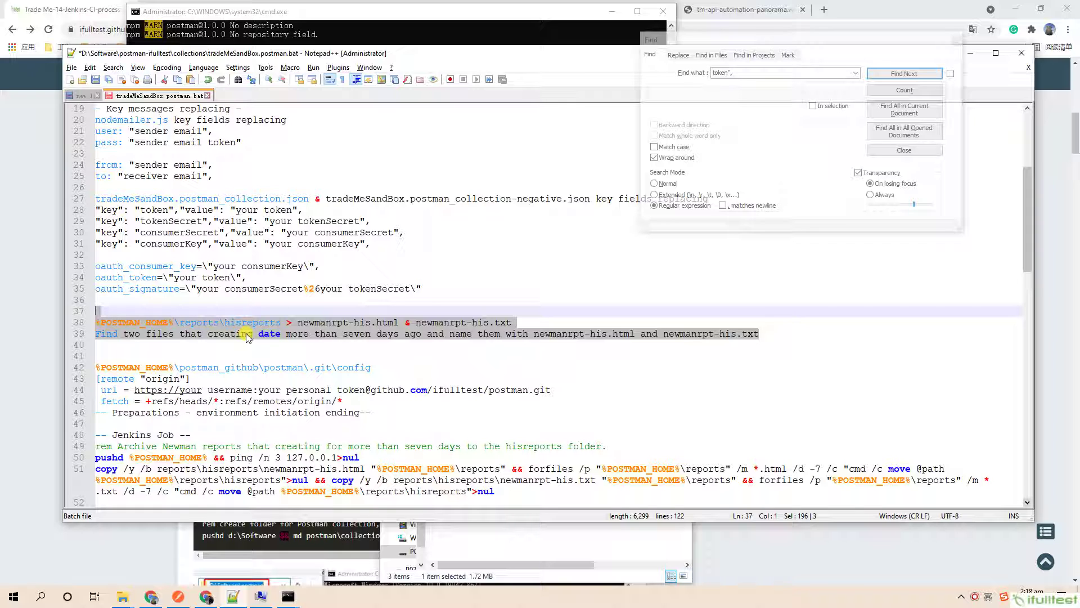
{"action": "left_click", "coordinate": [446, 345]}
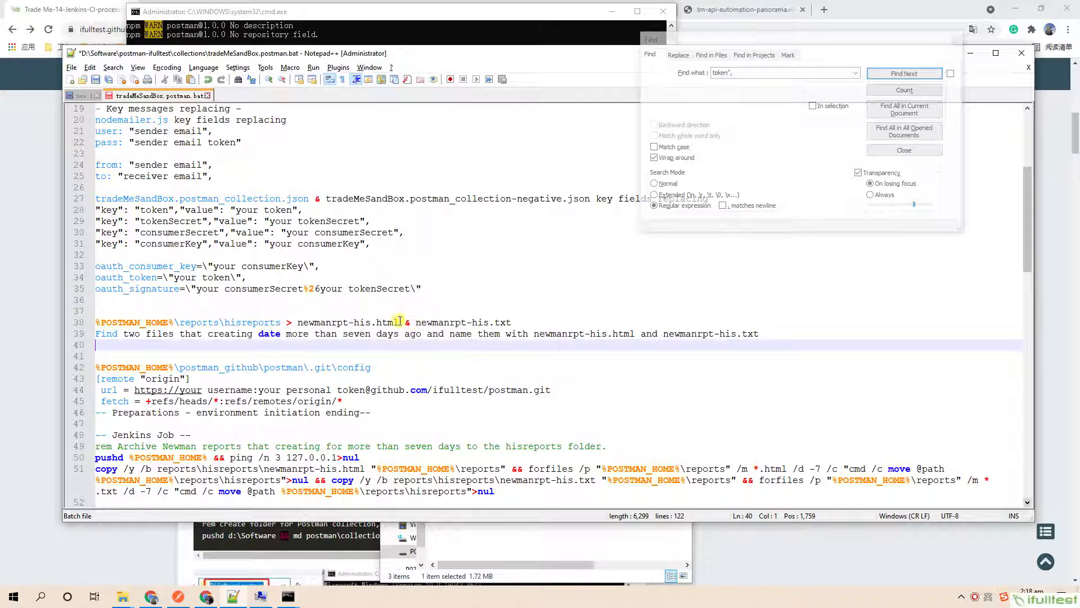
{"action": "left_click_drag", "start_coordinate": [299, 324], "coordinate": [522, 325]}
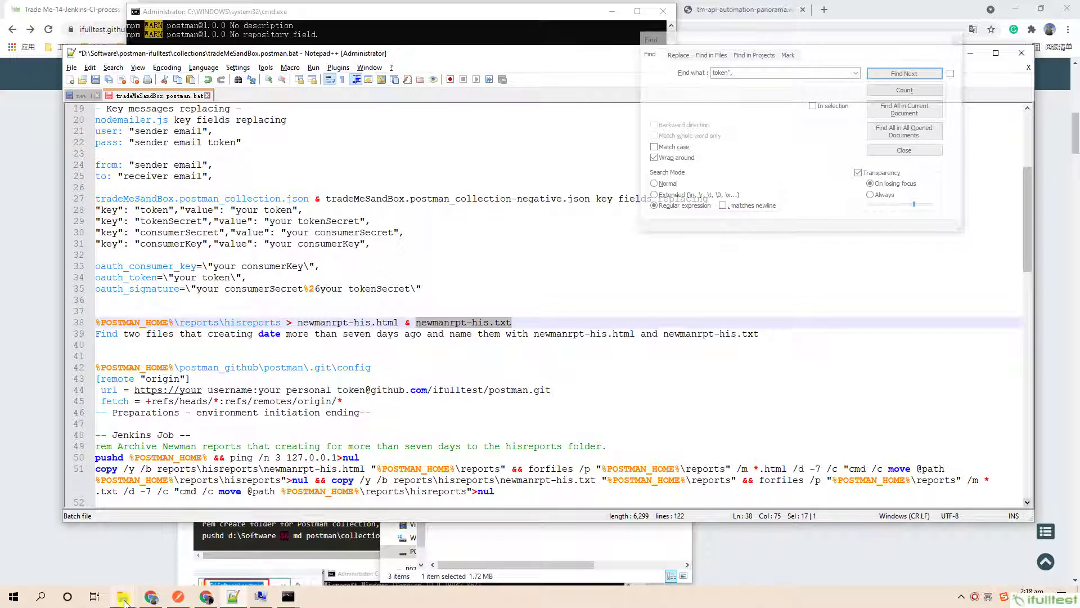
{"action": "mouse_move", "coordinate": [133, 601]}
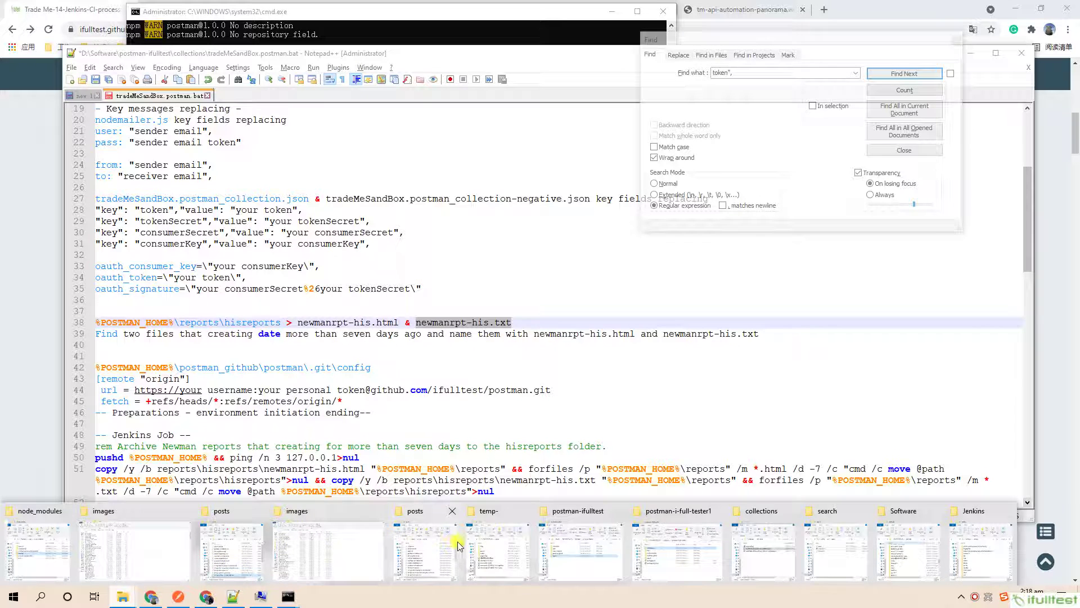
Select both newmanrpt-his report files in temp- and navigate another window to postman\reports.
{"action": "left_click", "coordinate": [490, 542]}
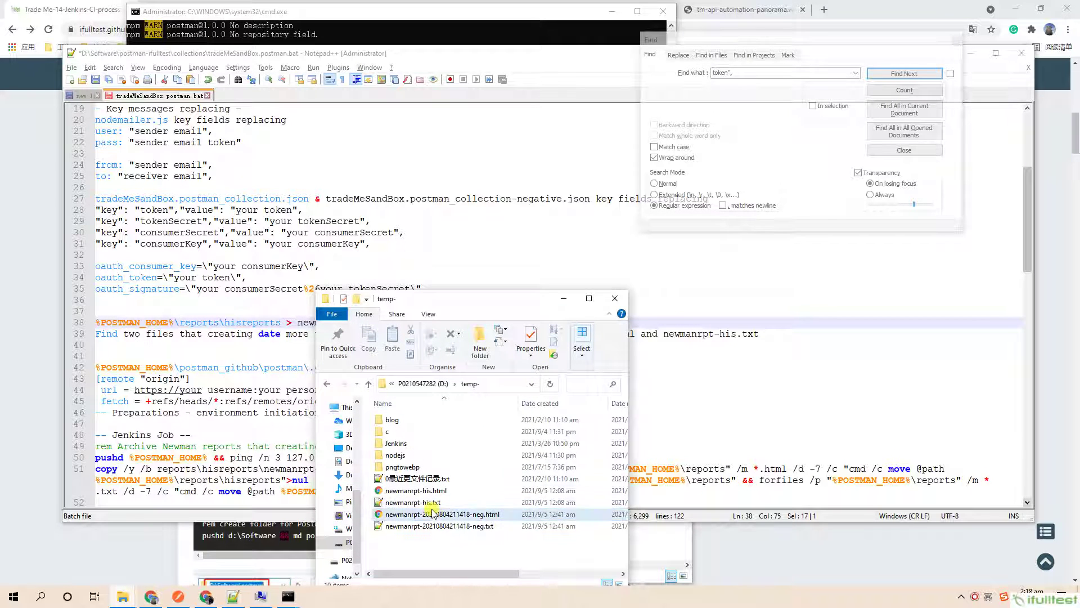
{"action": "left_click", "coordinate": [417, 503], "text": "shift"}
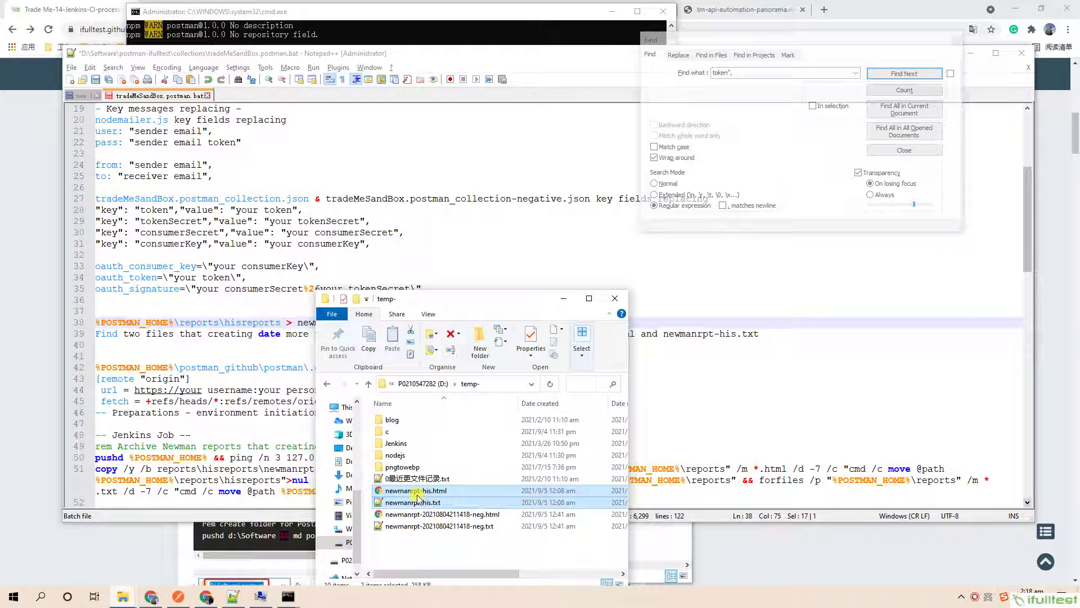
{"action": "left_click", "coordinate": [124, 597]}
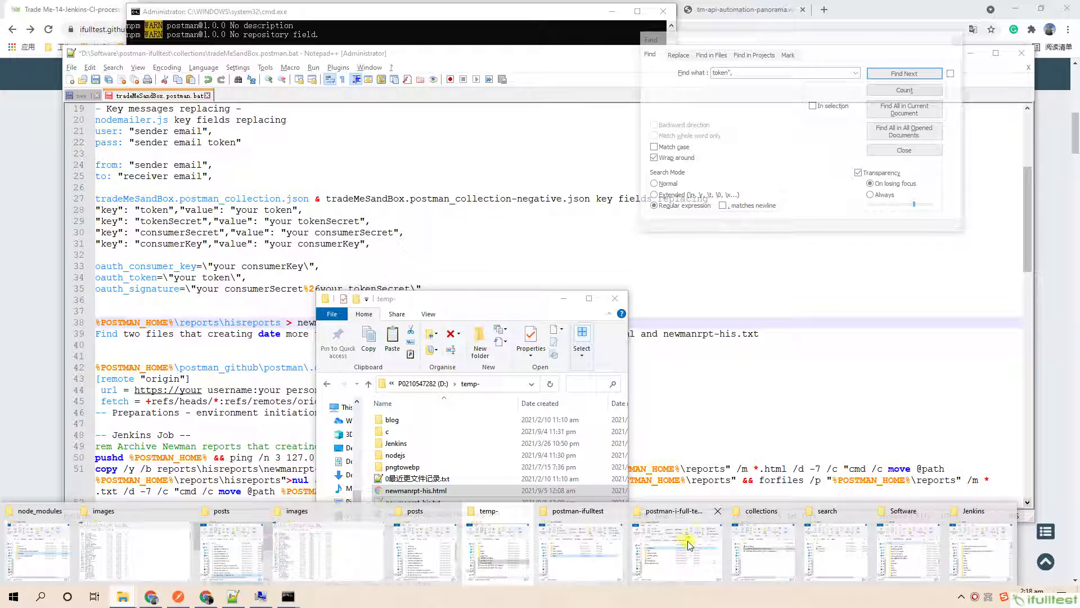
{"action": "left_click", "coordinate": [769, 542]}
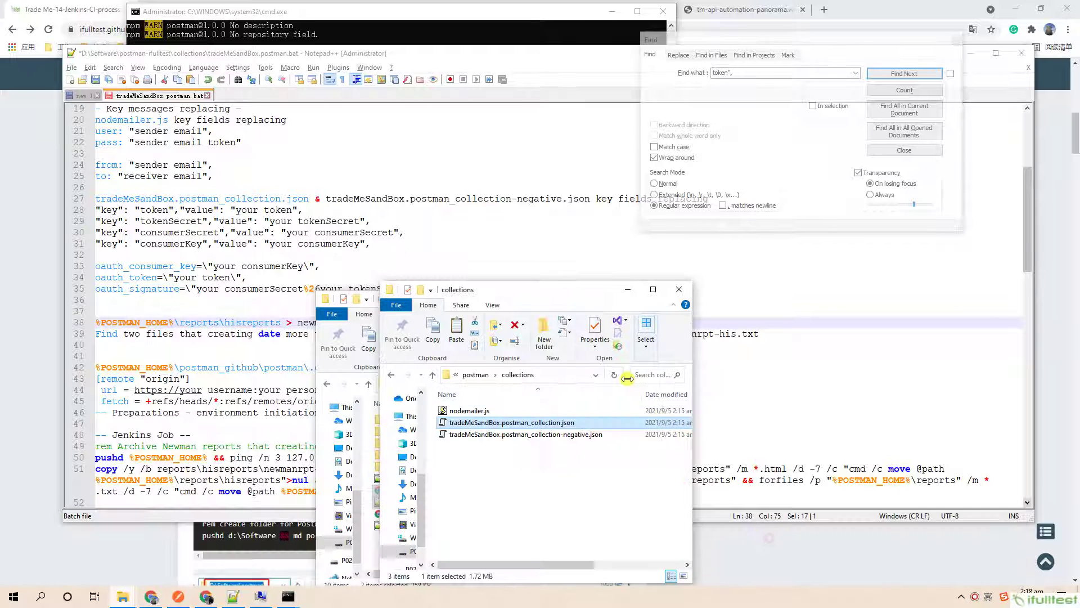
{"action": "left_click", "coordinate": [479, 375]}
{"action": "double_click", "coordinate": [460, 457]}
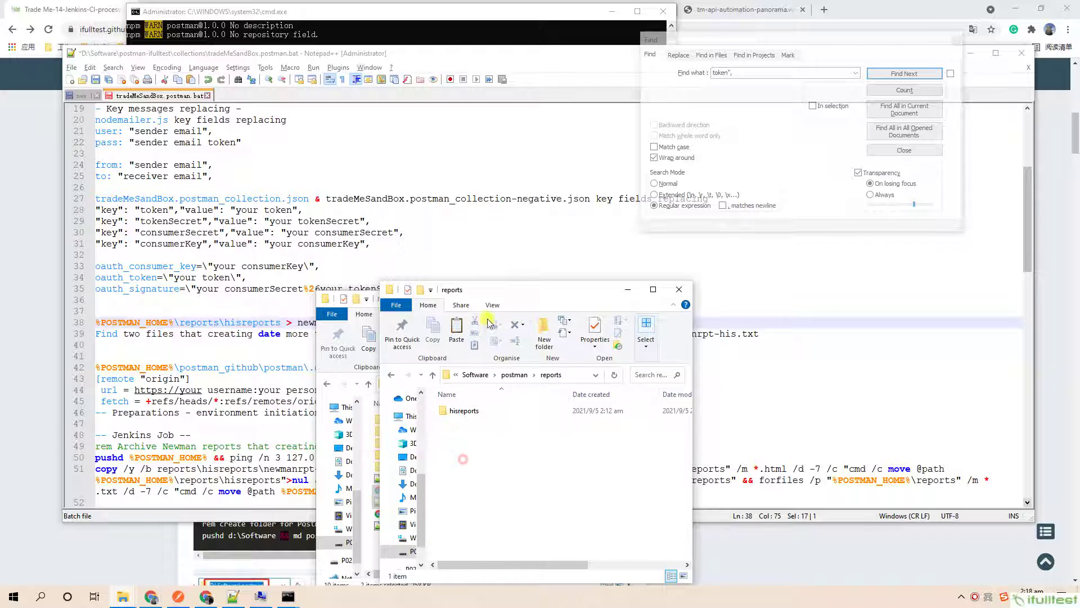
Open the hisreports folder and paste the two newmanrpt-his files into it.
{"action": "left_click", "coordinate": [345, 372]}
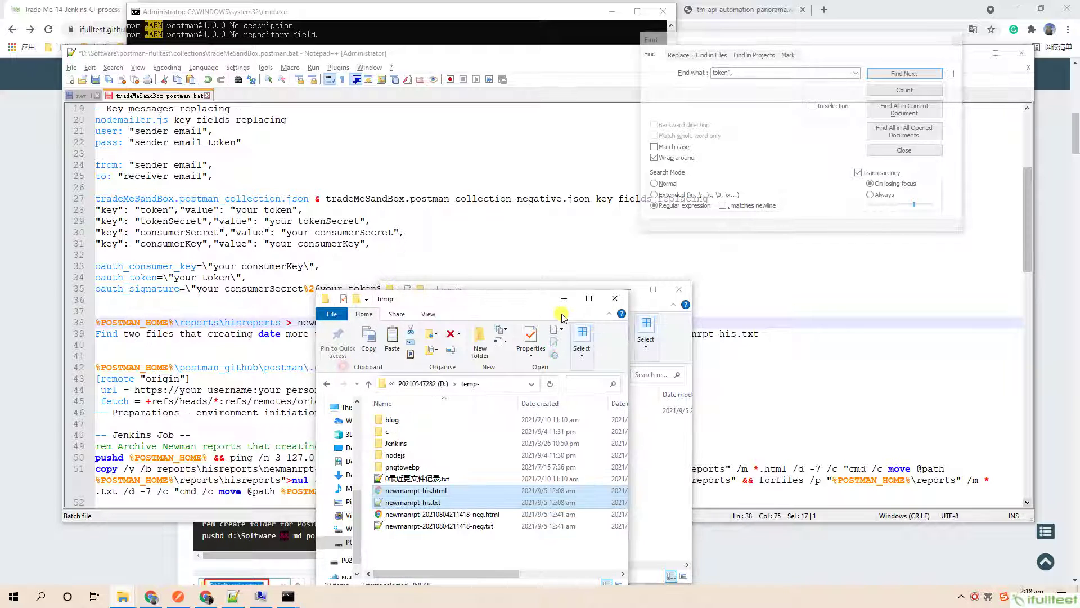
{"action": "left_click", "coordinate": [573, 304]}
{"action": "left_click_drag", "start_coordinate": [563, 294], "coordinate": [786, 299]}
{"action": "left_click", "coordinate": [698, 415]}
{"action": "double_click", "coordinate": [698, 414]}
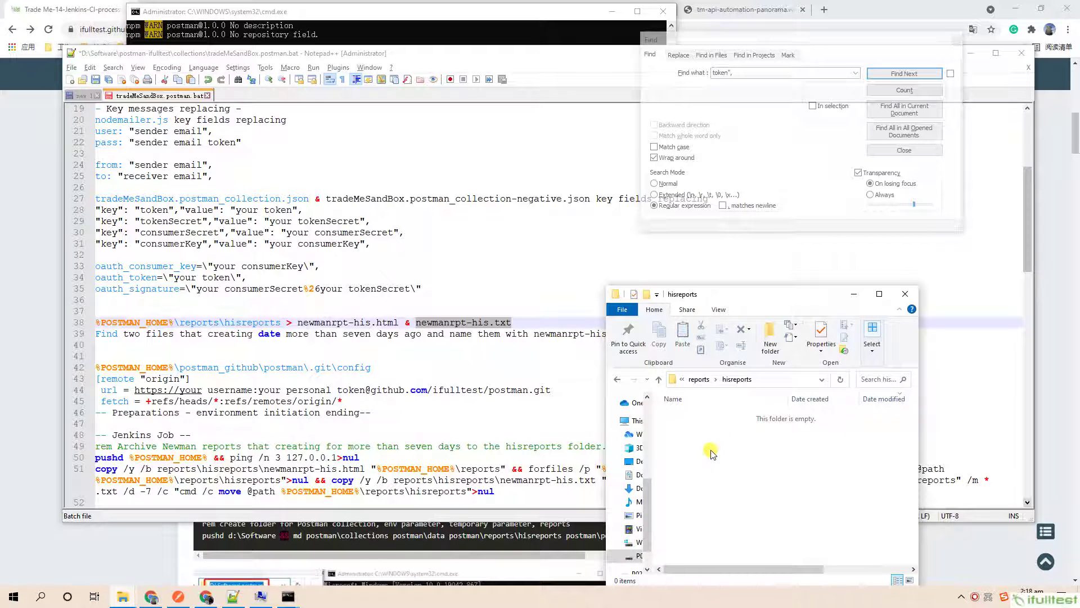
{"action": "key", "text": "ctrl+v"}
Dismiss the Notepad++ Find dialog and bring up the Command Prompt holding java -jar jenkins.war --httpPort=8088.
{"action": "left_click", "coordinate": [850, 296]}
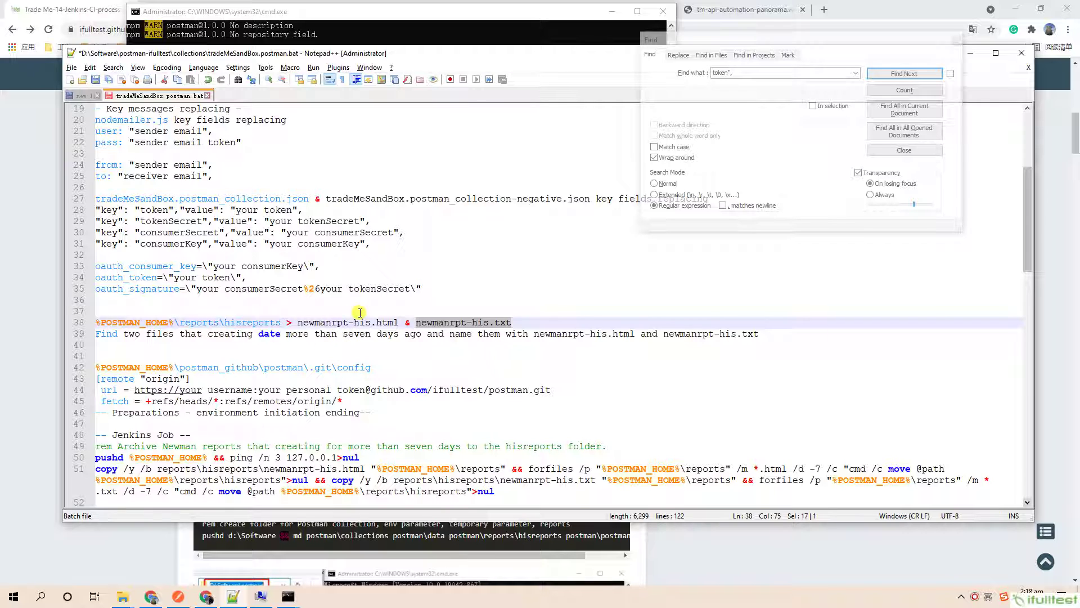
{"action": "left_click", "coordinate": [478, 254]}
{"action": "left_click", "coordinate": [955, 43]}
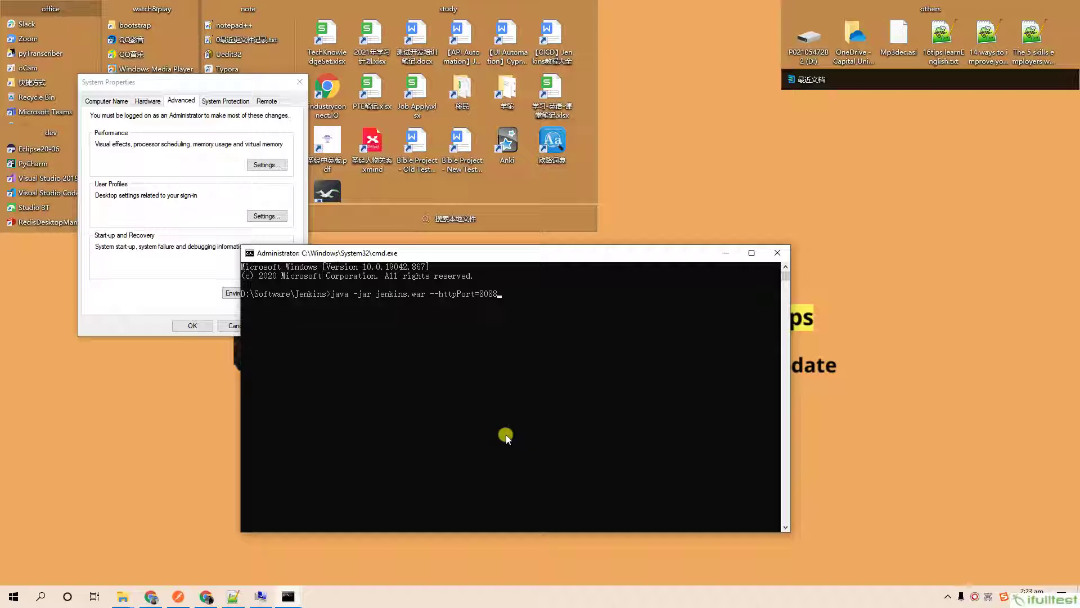
{"action": "left_click", "coordinate": [534, 430]}
{"action": "key", "text": "Escape"}
Run java -jar jenkins.war --httpPort=8088 to start Jenkins on port 8088.
{"action": "left_click", "coordinate": [579, 346]}
{"action": "key", "text": "Escape"}
{"action": "key", "text": "Return"}
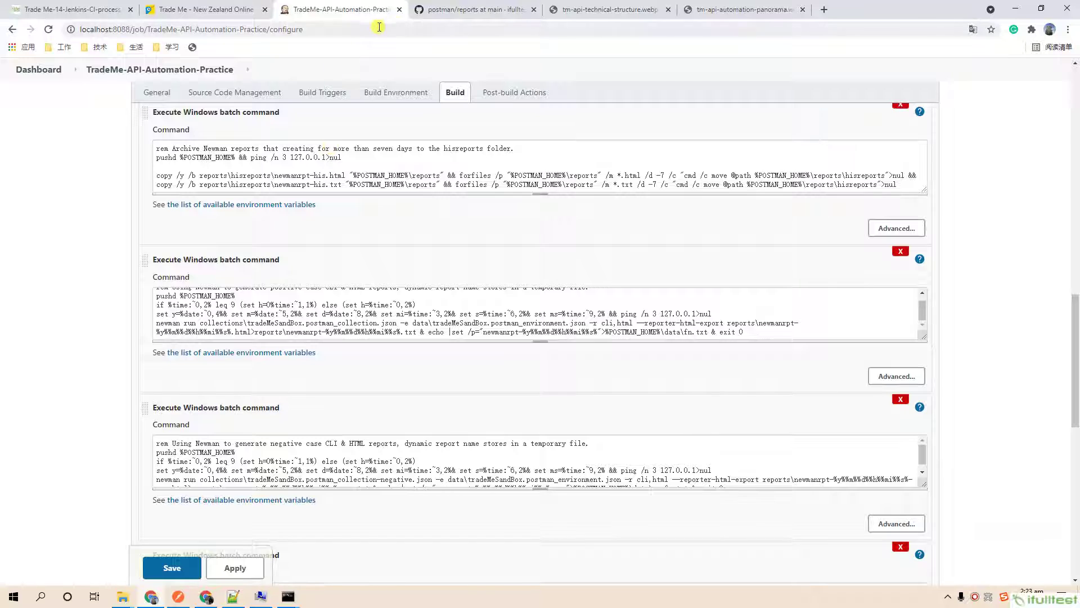
Replace the old Jenkins configure tab with a new tab beside Trade Me and begin typing localhost:8088.
{"action": "left_click", "coordinate": [399, 10]}
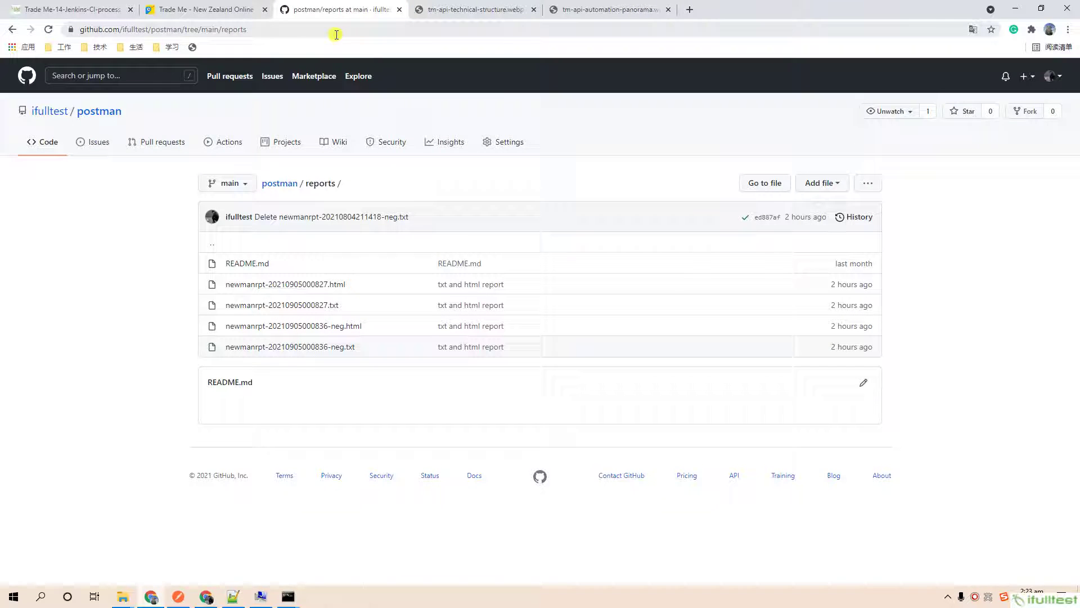
{"action": "left_click", "coordinate": [690, 10]}
{"action": "left_click_drag", "start_coordinate": [709, 10], "coordinate": [308, 14]}
{"action": "type", "text": "localhost:8088"}
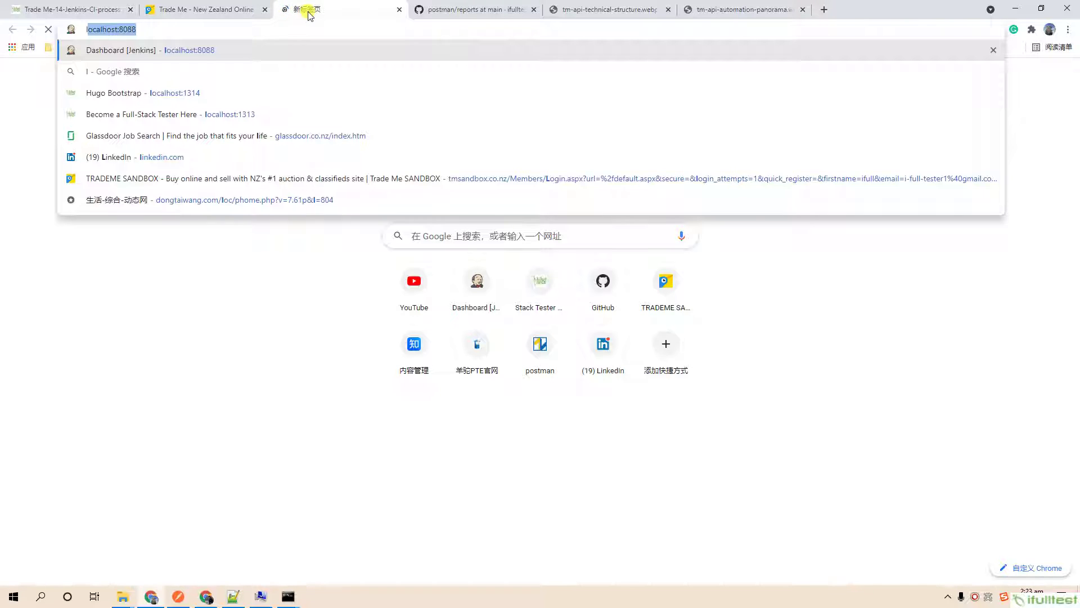
Load localhost:8088 and sign in with the Jenkins username and password, dismissing the breached-password warning.
{"action": "key", "text": "Return"}
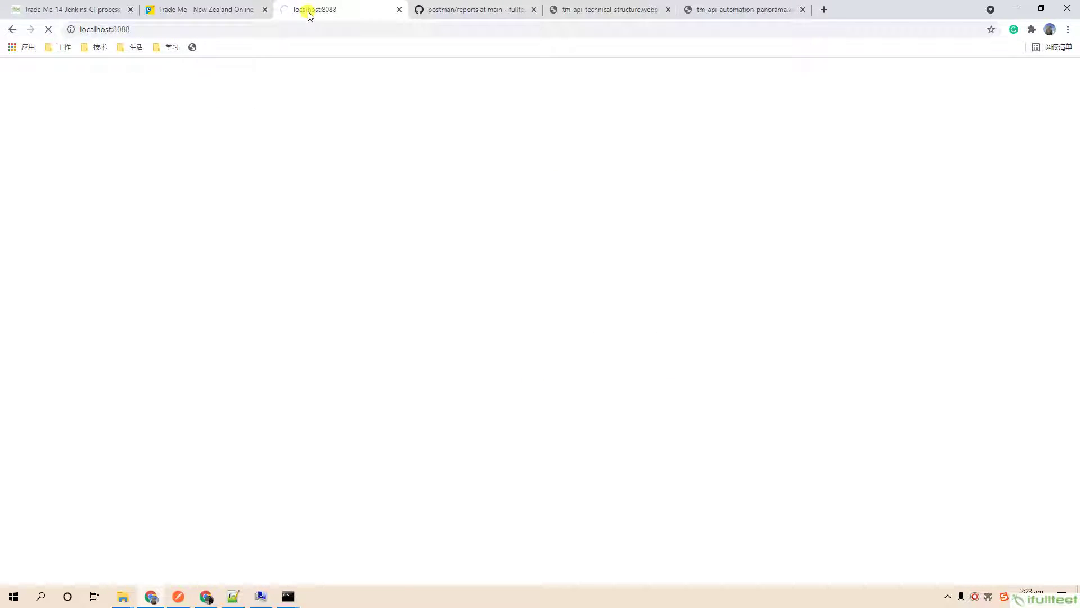
{"action": "type", "text": "admin"}
{"action": "key", "text": "Tab"}
{"action": "type", "text": "123"}
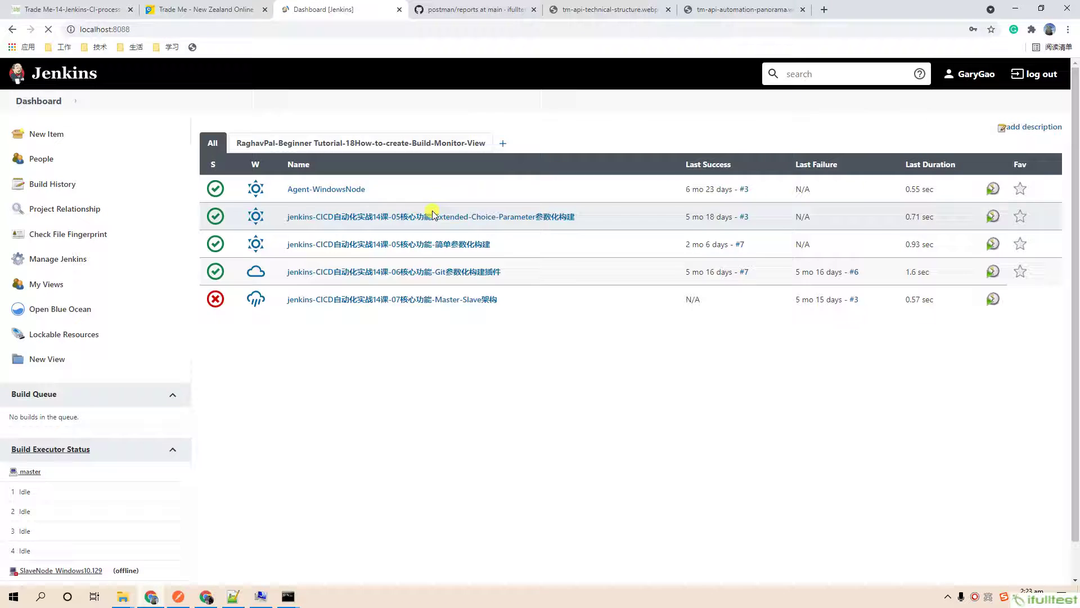
{"action": "scroll", "coordinate": [486, 347], "scroll_direction": "down", "scroll_amount": 9}
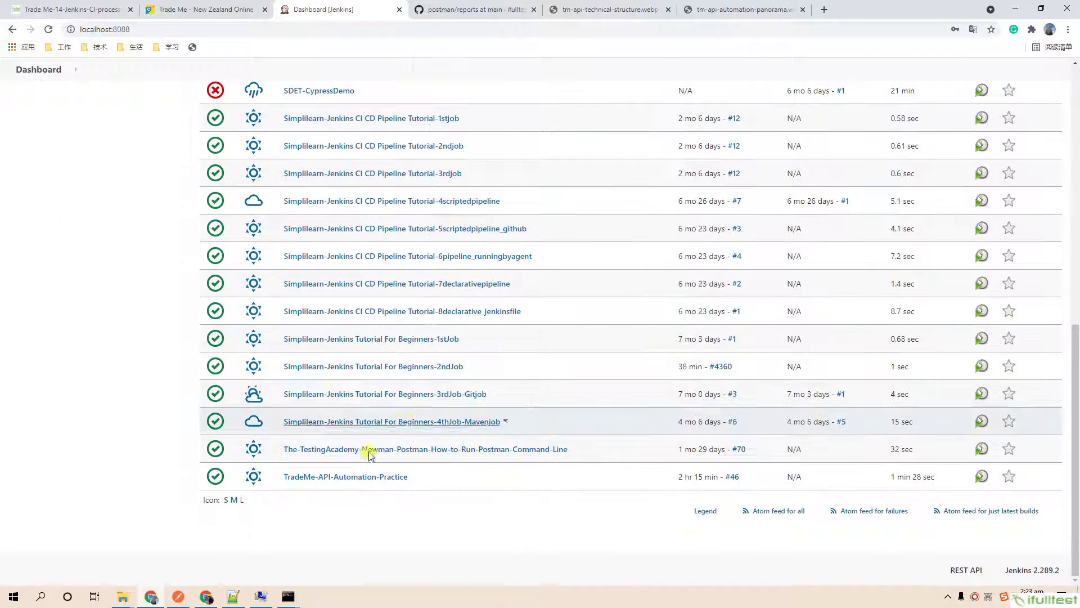
{"action": "left_click", "coordinate": [640, 183]}
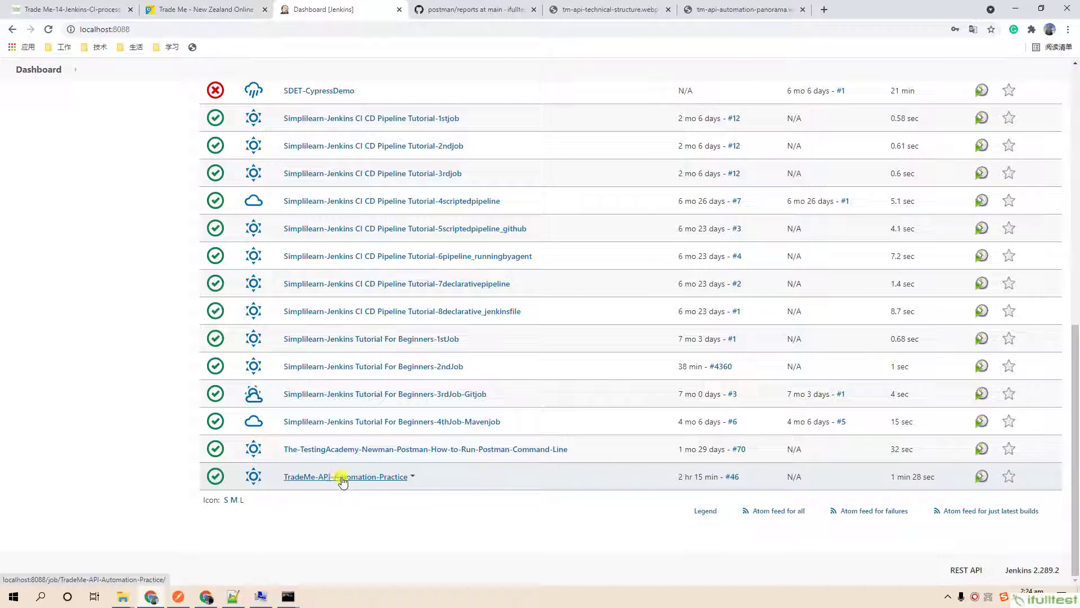
Open TradeMe-API-Automation-Practice's Configure page at the Build batch commands and bring back the Jenkins Job notes.
{"action": "left_click", "coordinate": [342, 477]}
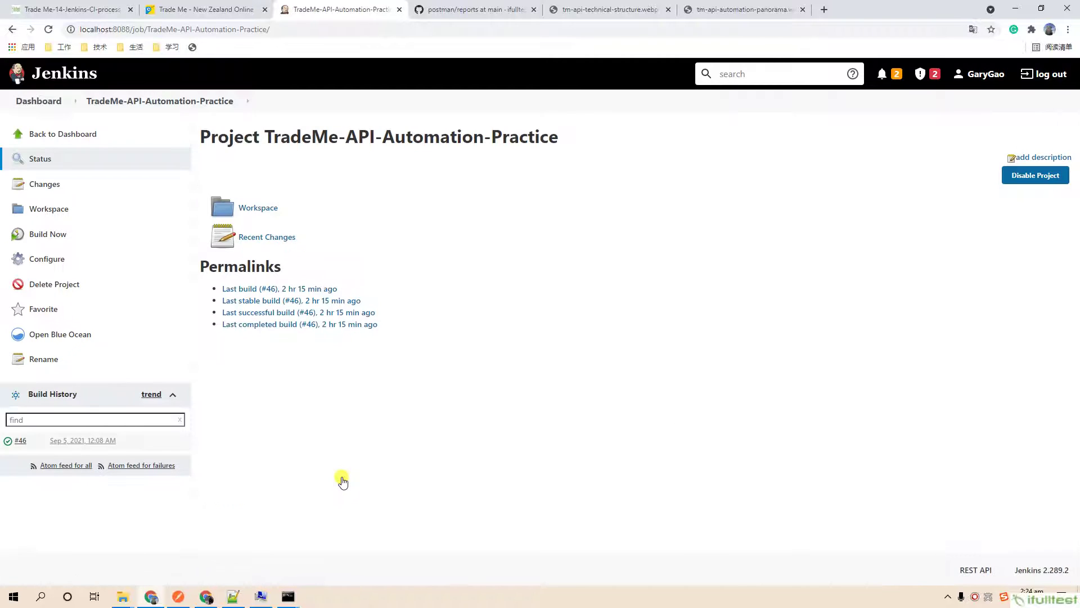
{"action": "left_click", "coordinate": [79, 262]}
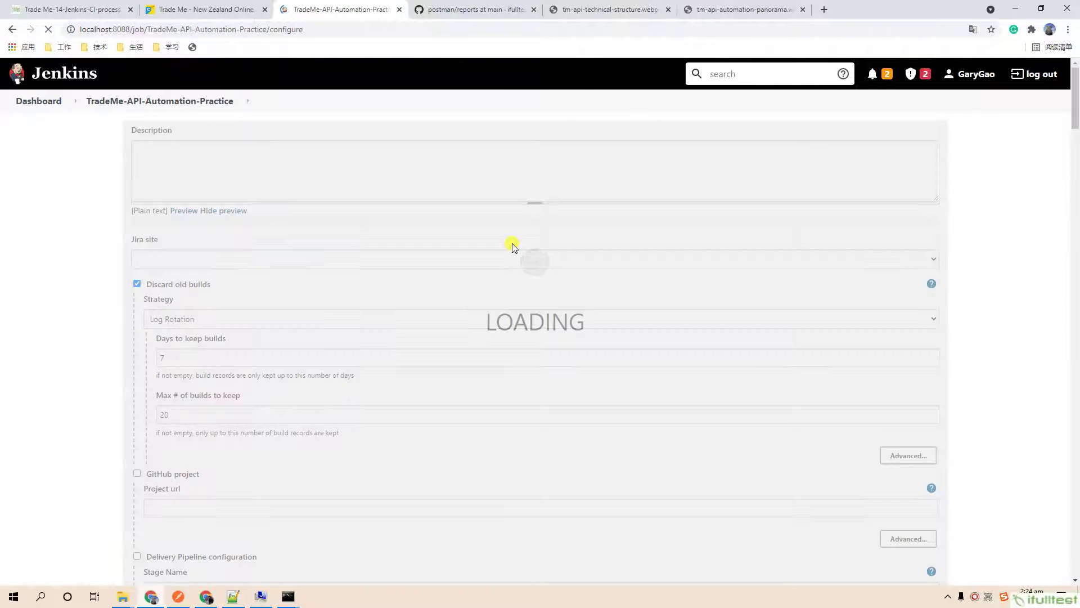
{"action": "scroll", "coordinate": [513, 246], "scroll_direction": "down", "scroll_amount": 3}
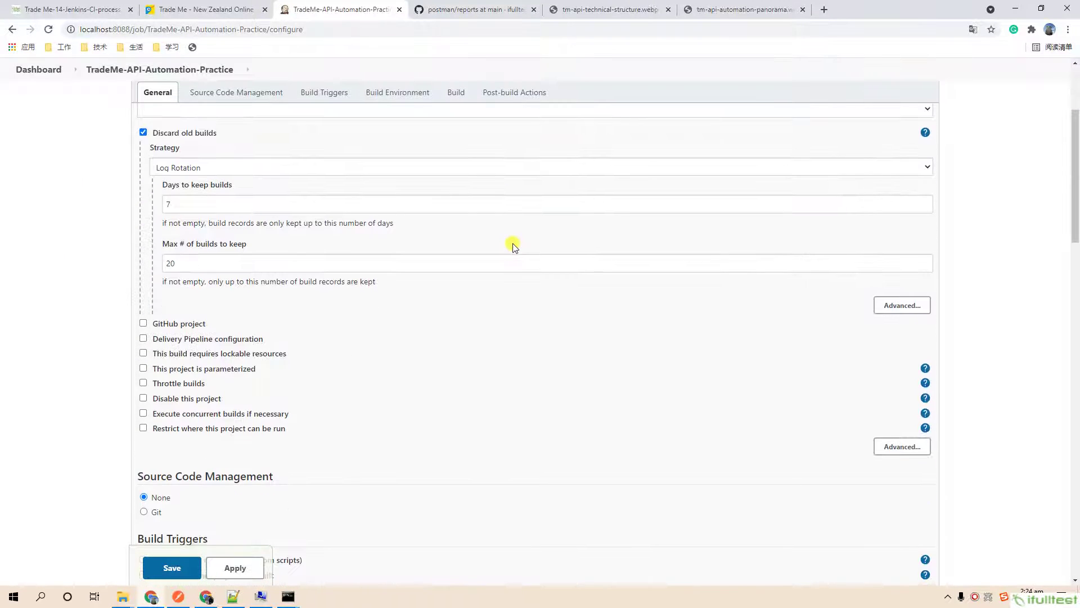
{"action": "scroll", "coordinate": [513, 246], "scroll_direction": "down", "scroll_amount": 4}
{"action": "scroll", "coordinate": [513, 245], "scroll_direction": "down", "scroll_amount": 8}
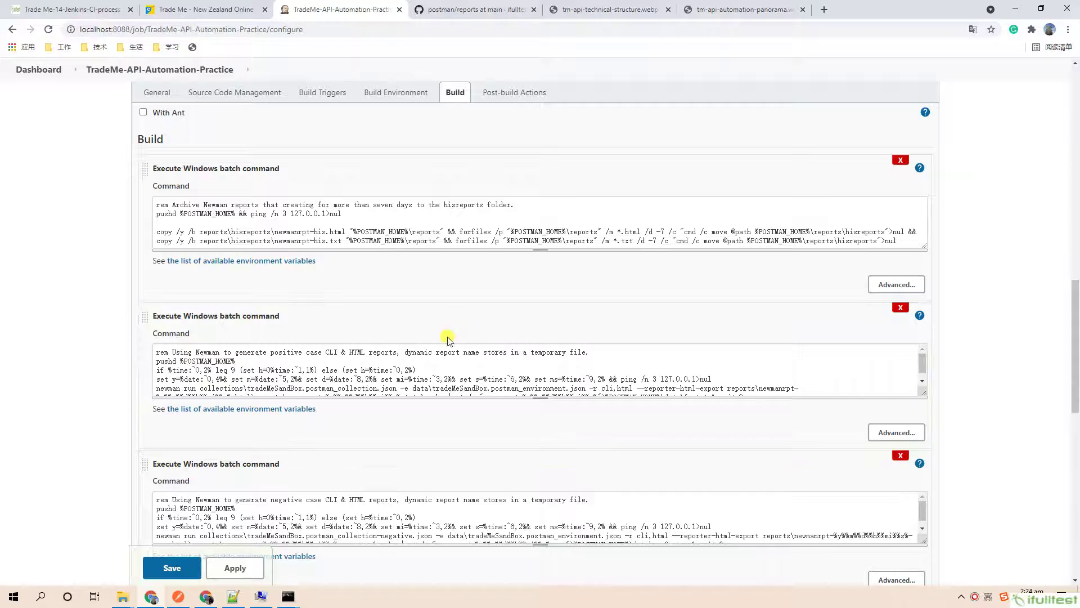
{"action": "left_click", "coordinate": [233, 596]}
{"action": "scroll", "coordinate": [367, 290], "scroll_direction": "down", "scroll_amount": 3}
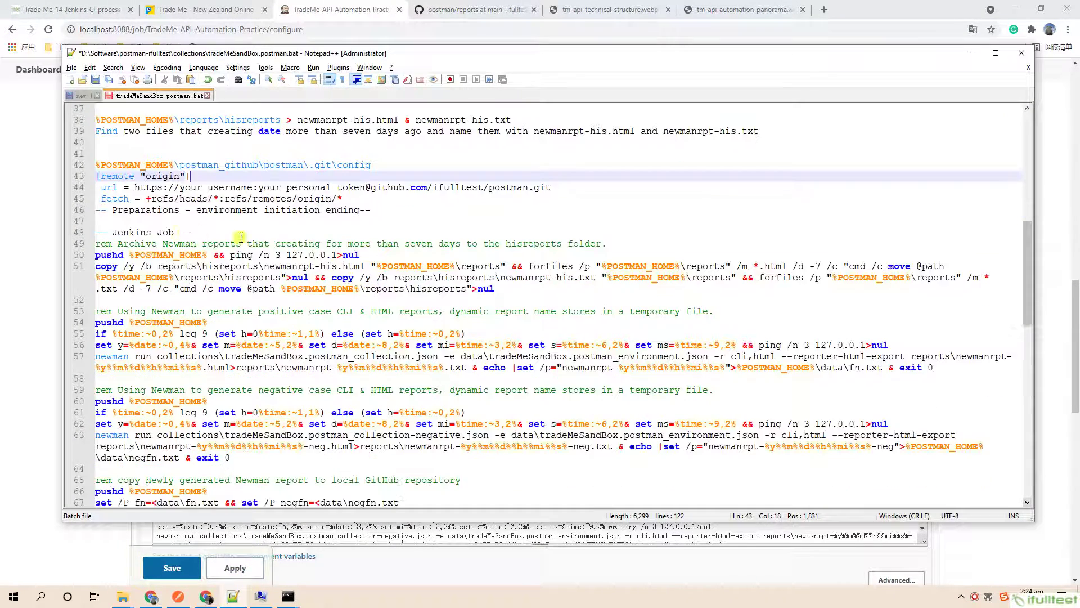
{"action": "left_click", "coordinate": [122, 232]}
{"action": "scroll", "coordinate": [263, 257], "scroll_direction": "down", "scroll_amount": 1}
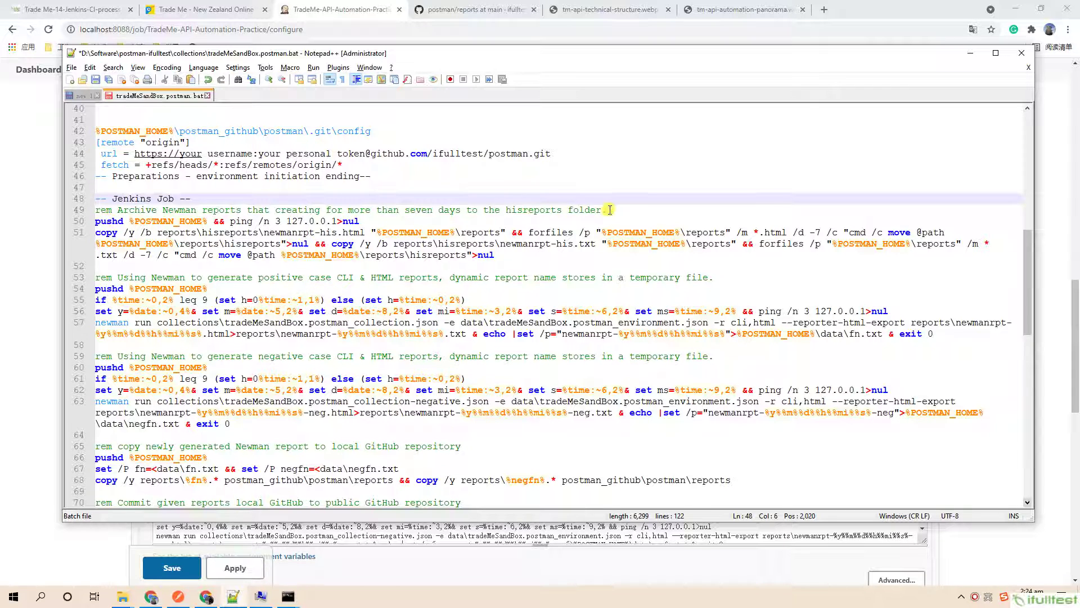
{"action": "left_click_drag", "start_coordinate": [607, 210], "coordinate": [52, 214]}
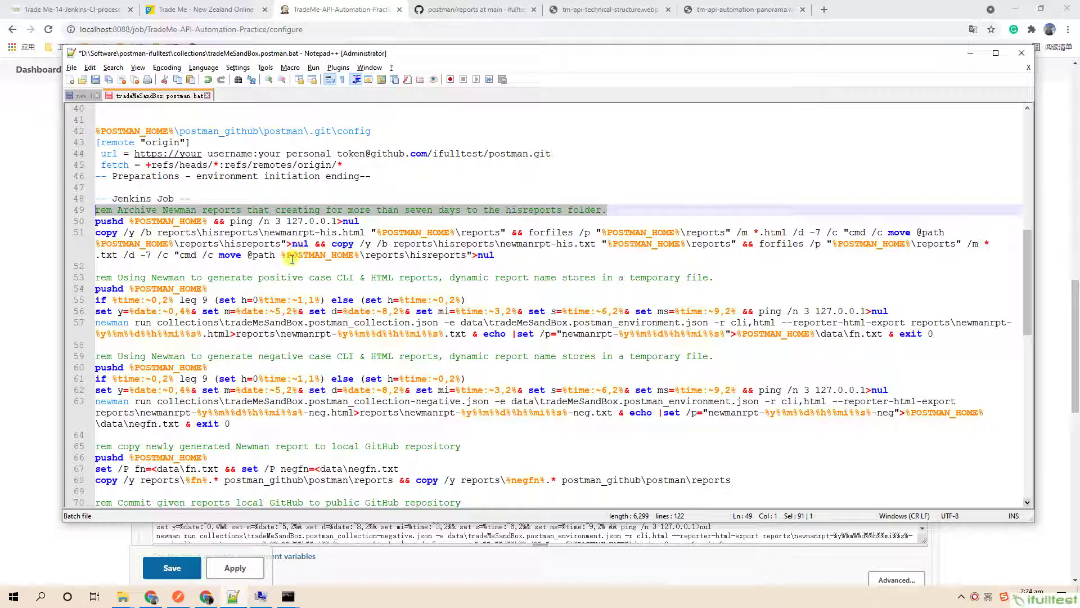
{"action": "left_click", "coordinate": [505, 256]}
{"action": "left_click_drag", "start_coordinate": [505, 256], "coordinate": [83, 237]}
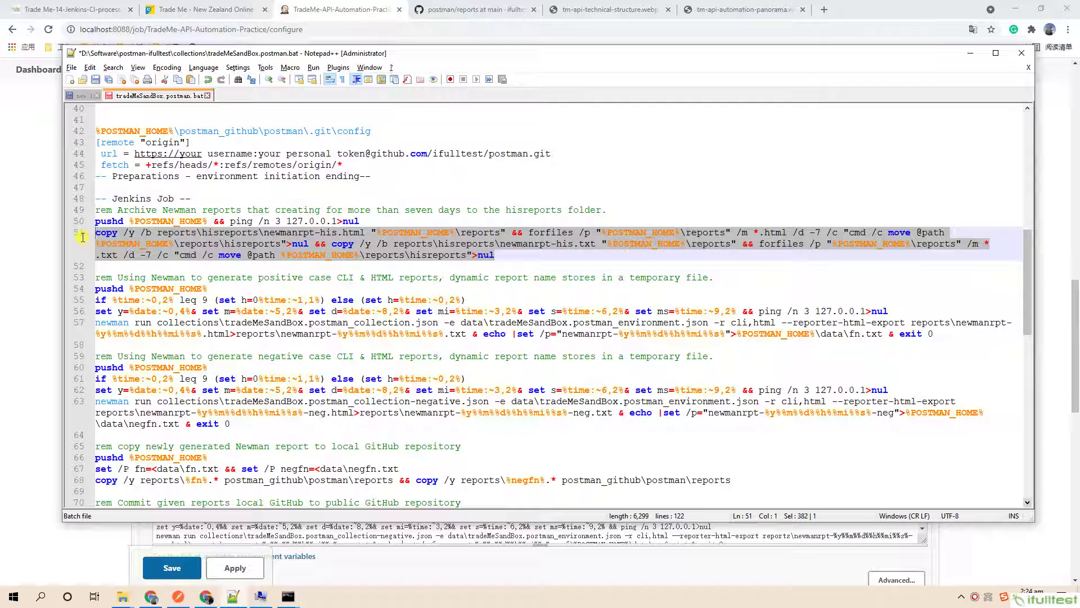
{"action": "scroll", "coordinate": [209, 282], "scroll_direction": "down", "scroll_amount": 1}
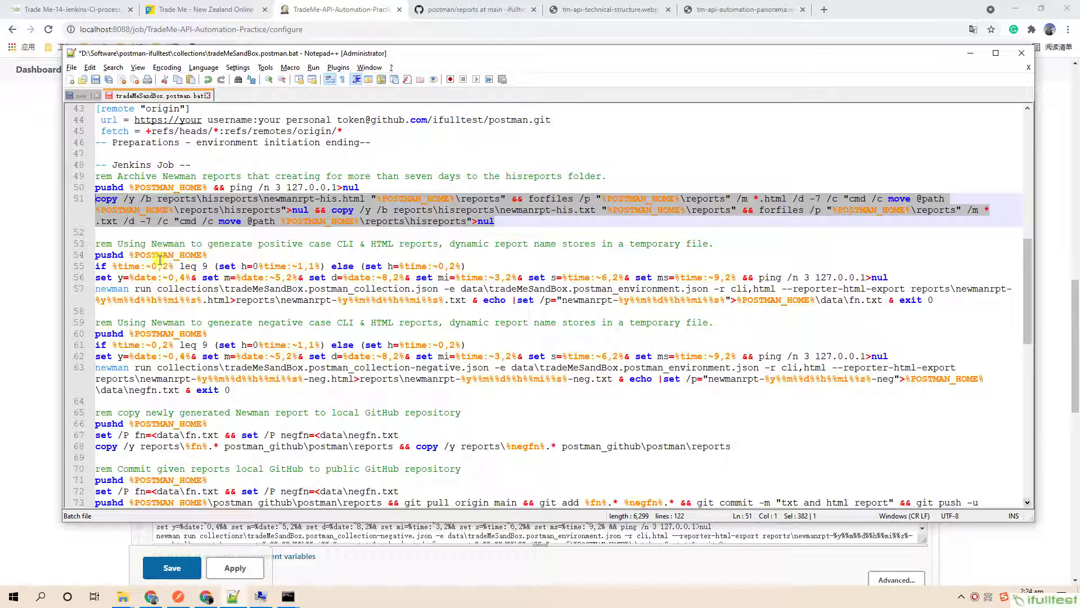
{"action": "double_click", "coordinate": [163, 255]}
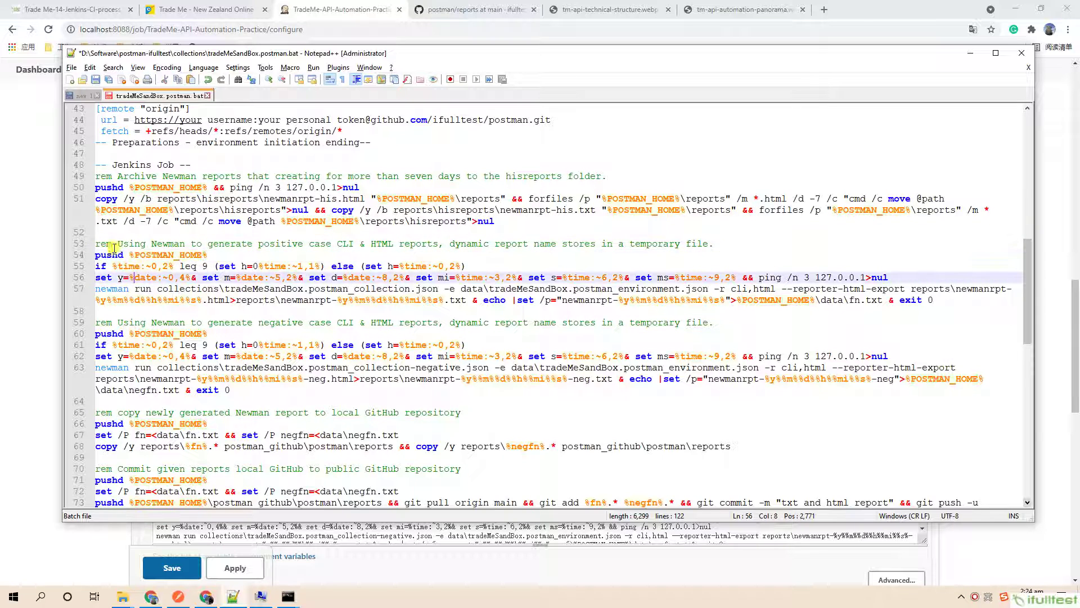
{"action": "left_click_drag", "start_coordinate": [96, 243], "coordinate": [523, 389]}
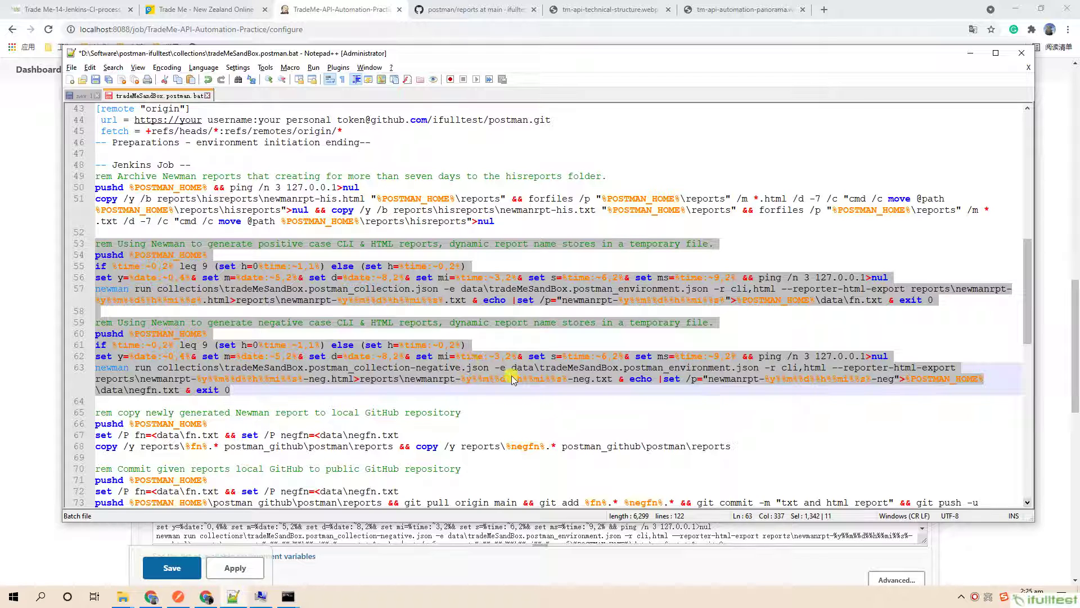
{"action": "left_click", "coordinate": [495, 338]}
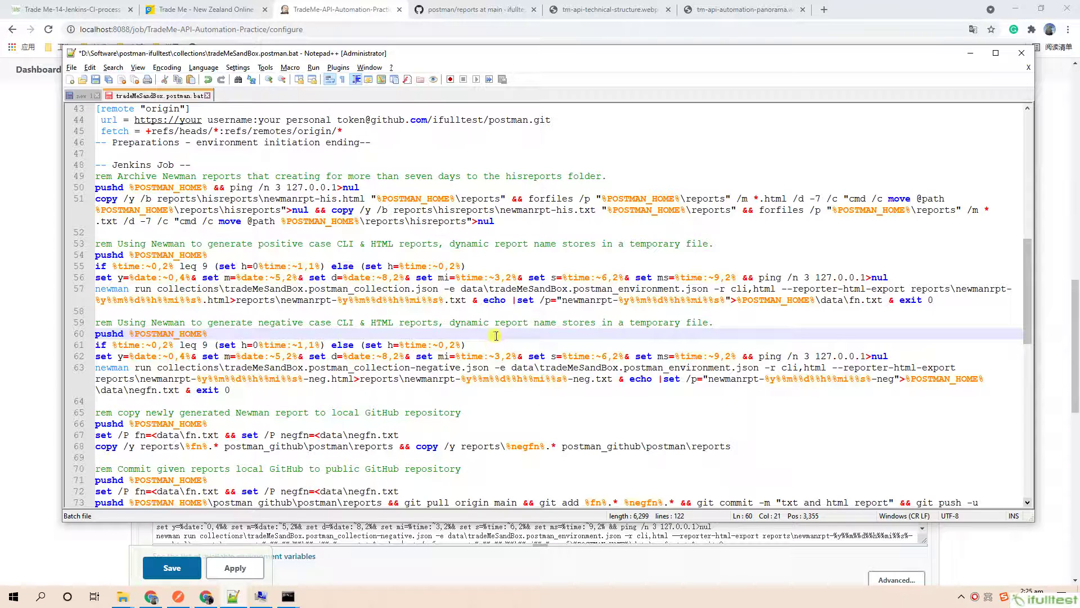
{"action": "double_click", "coordinate": [372, 301]}
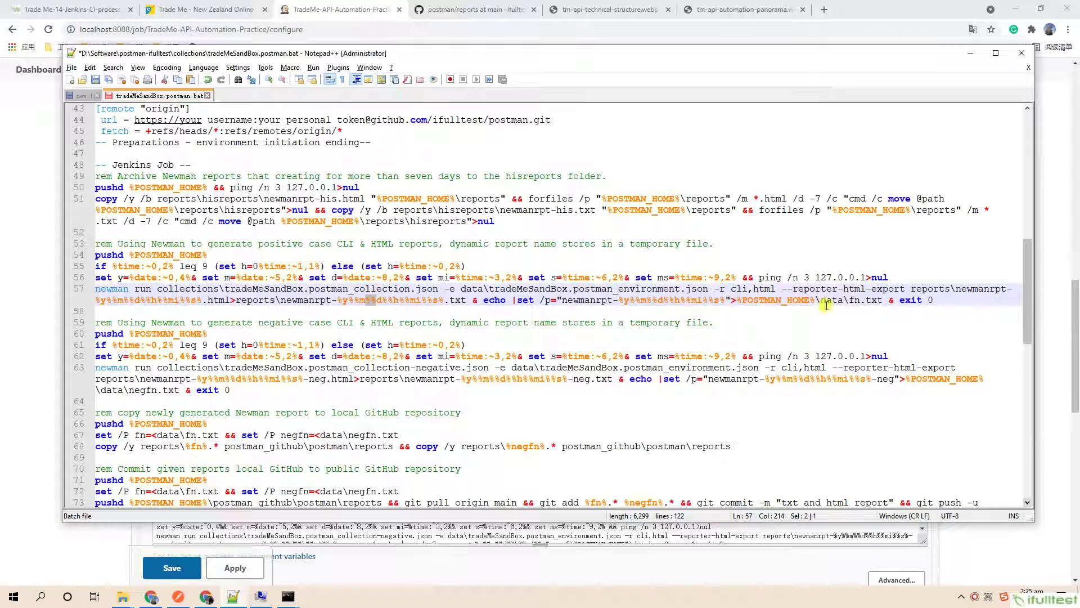
{"action": "double_click", "coordinate": [855, 301]}
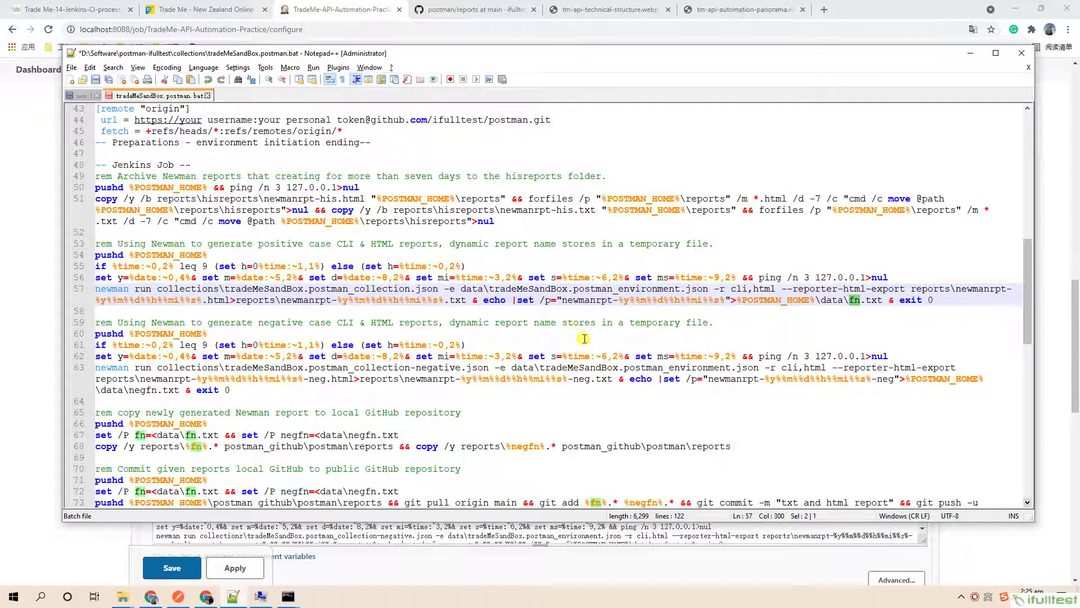
{"action": "left_click", "coordinate": [886, 380]}
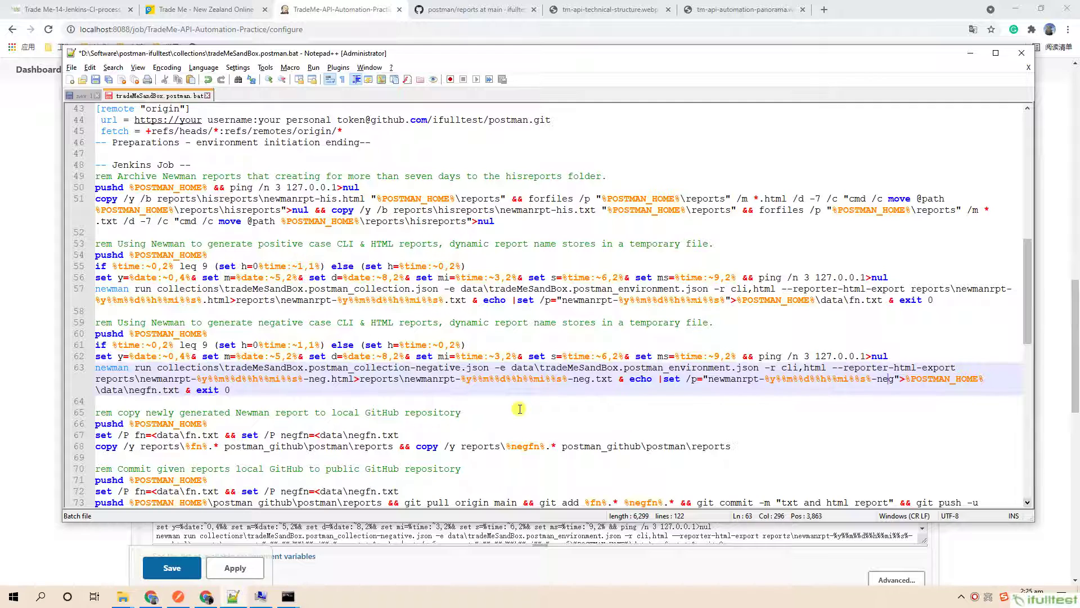
{"action": "scroll", "coordinate": [519, 409], "scroll_direction": "down", "scroll_amount": 1}
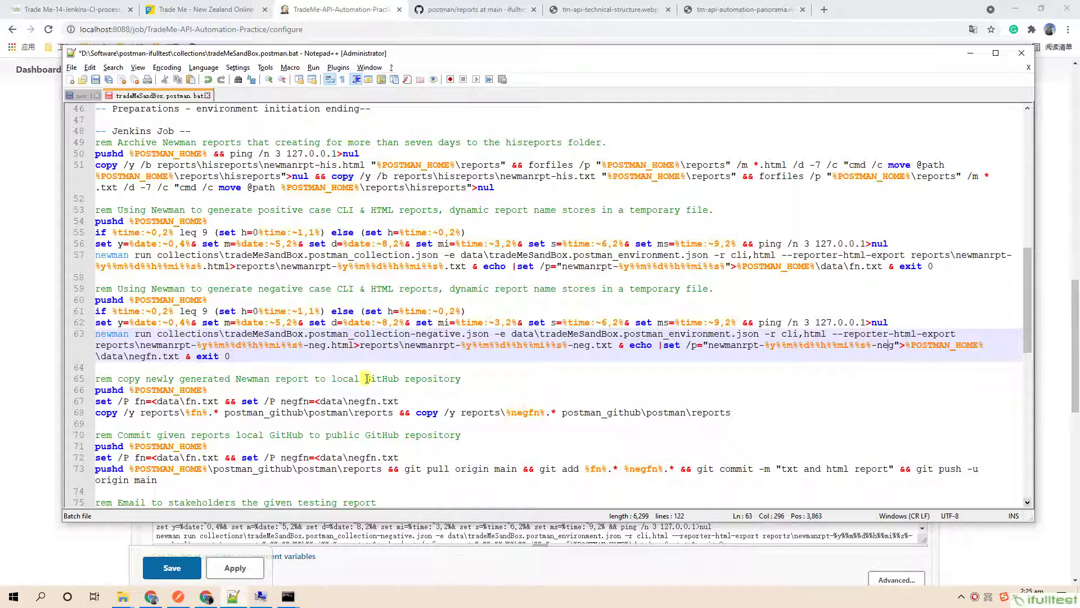
{"action": "left_click_drag", "start_coordinate": [470, 378], "coordinate": [76, 379]}
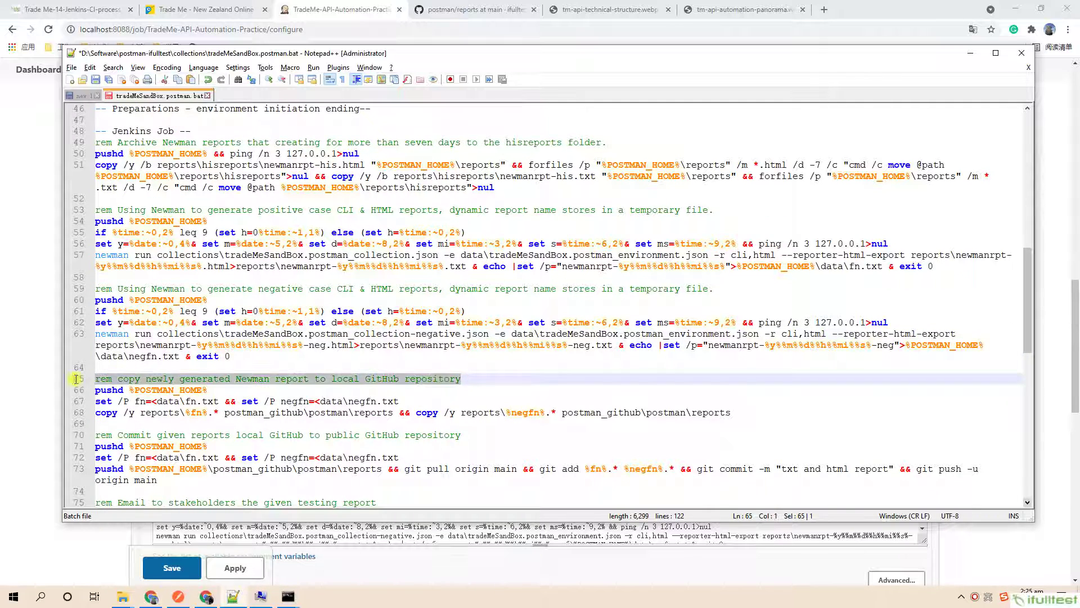
{"action": "left_click_drag", "start_coordinate": [731, 412], "coordinate": [83, 394]}
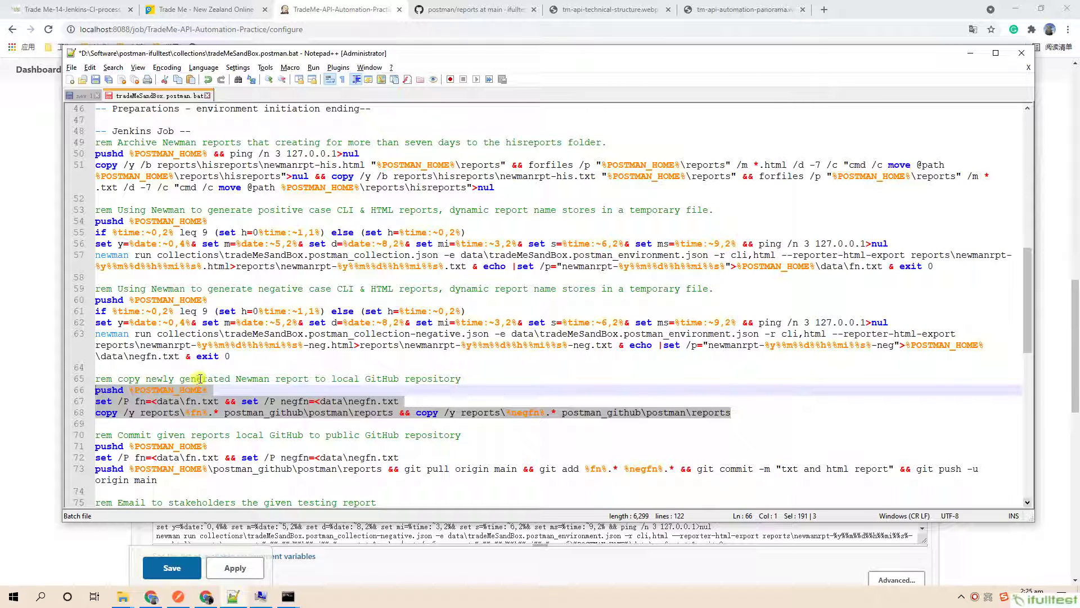
{"action": "scroll", "coordinate": [389, 399], "scroll_direction": "down", "scroll_amount": 3}
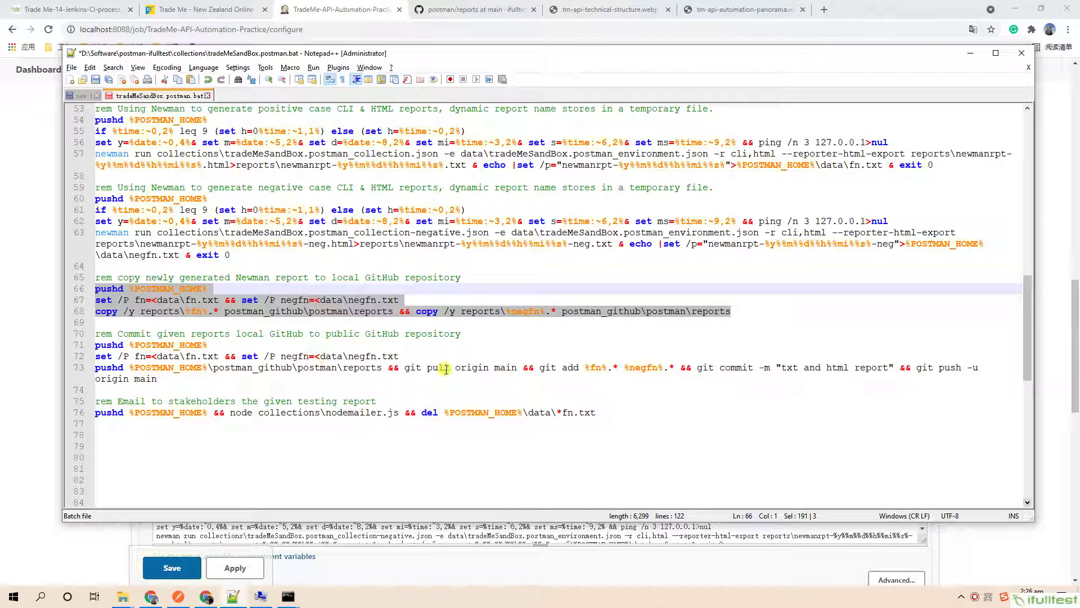
{"action": "left_click", "coordinate": [195, 382]}
{"action": "triple_click", "coordinate": [195, 383]}
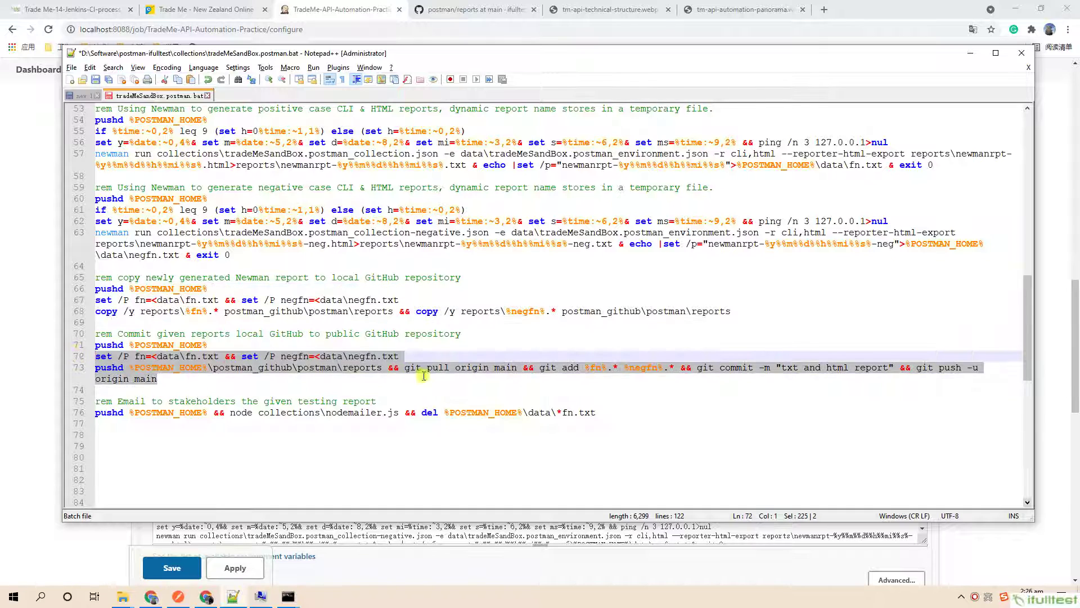
{"action": "left_click", "coordinate": [696, 381]}
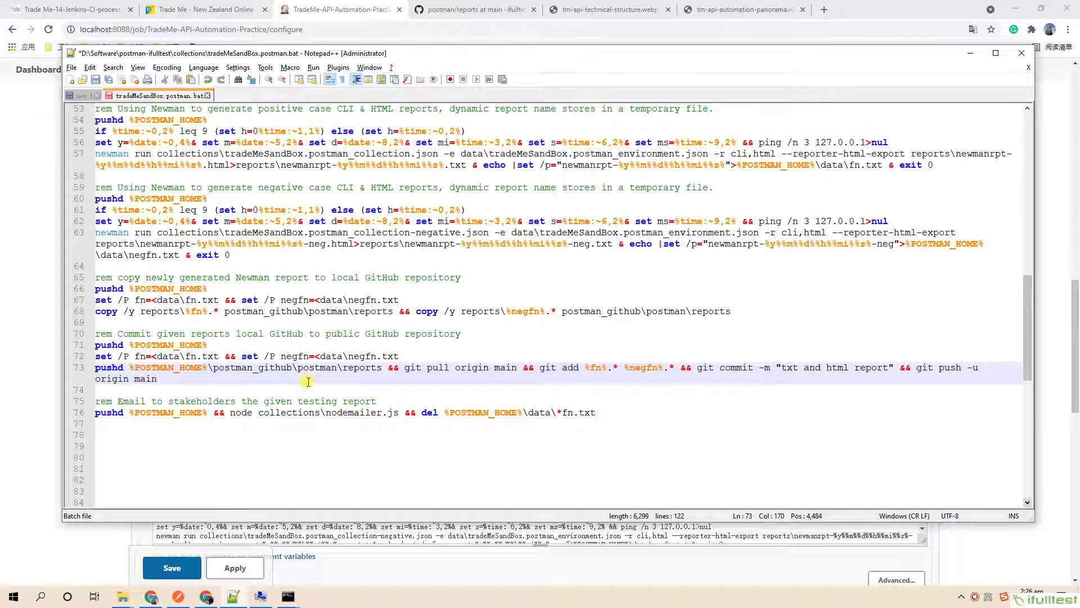
{"action": "scroll", "coordinate": [309, 381], "scroll_direction": "down", "scroll_amount": 1}
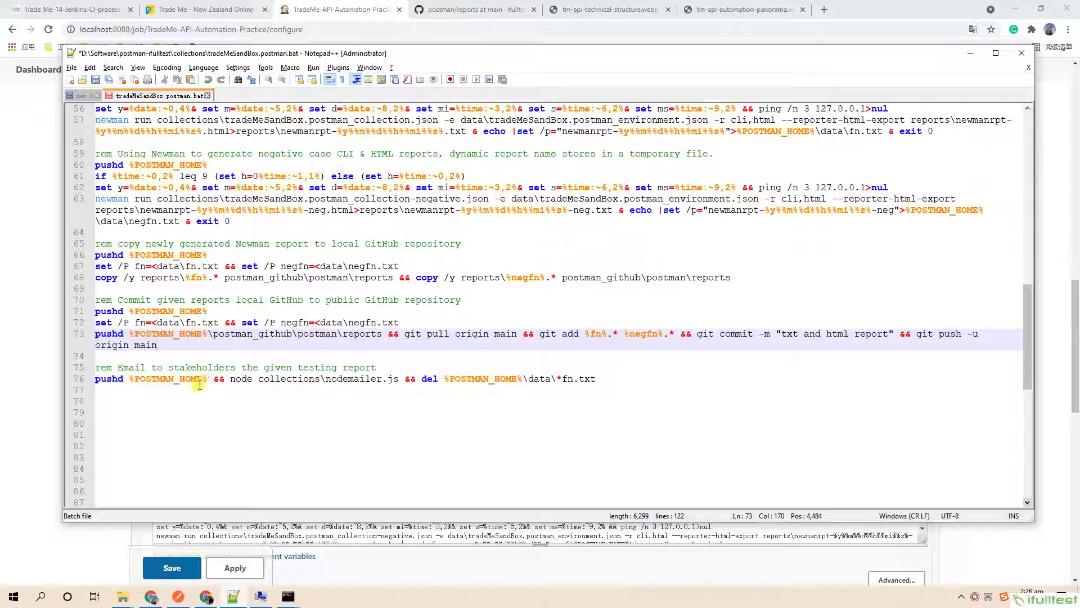
{"action": "left_click_drag", "start_coordinate": [608, 381], "coordinate": [75, 384]}
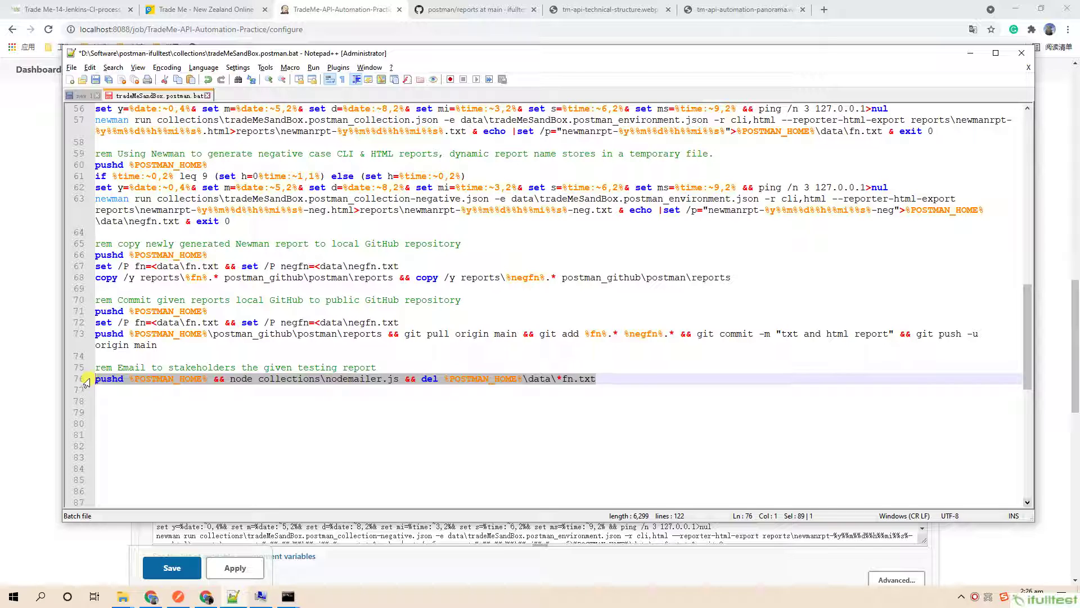
{"action": "left_click", "coordinate": [489, 379]}
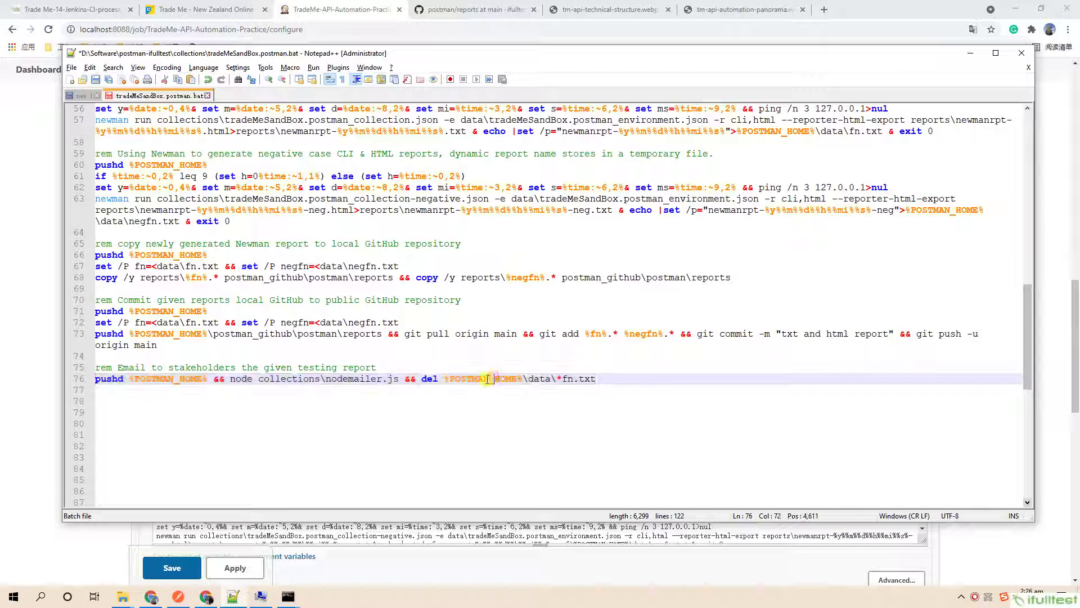
{"action": "double_click", "coordinate": [355, 379]}
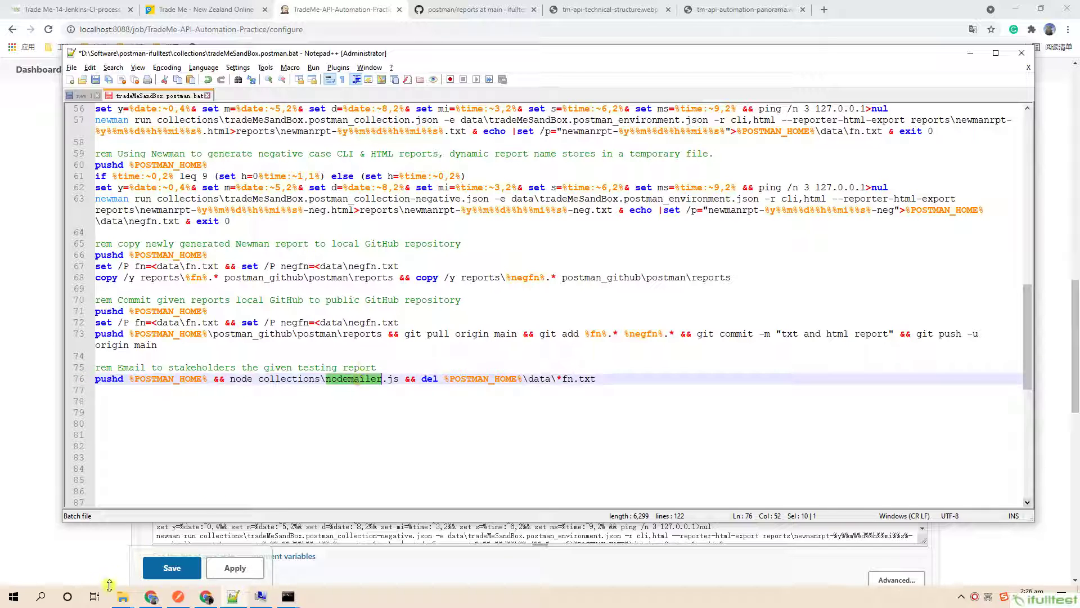
{"action": "left_click", "coordinate": [123, 596]}
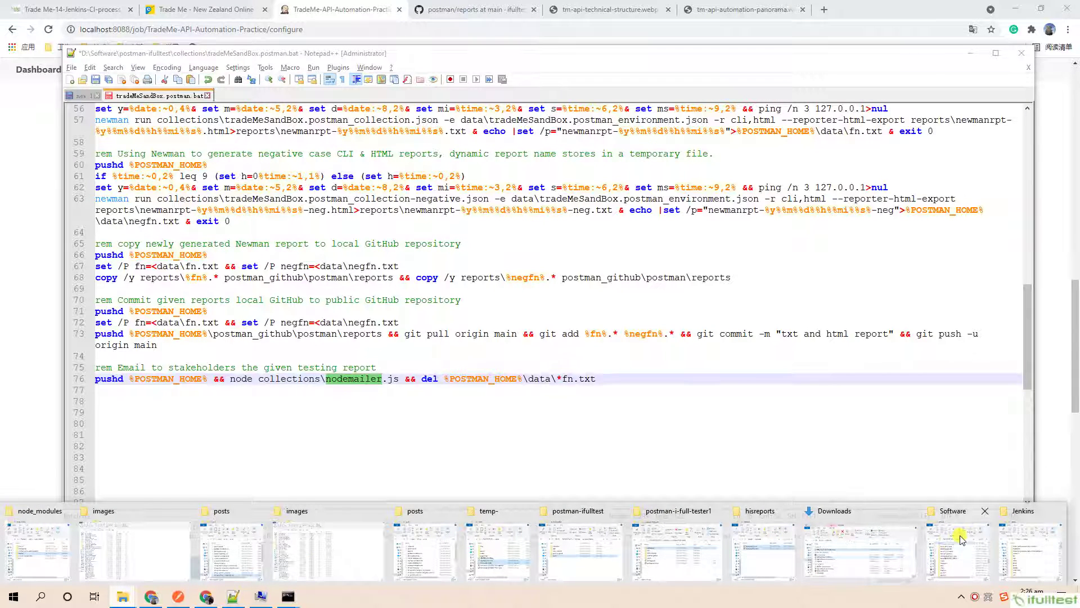
Navigate from hisreports up to postman\collections and open nodemailer.js with Edit with Notepad++.
{"action": "left_click", "coordinate": [768, 542]}
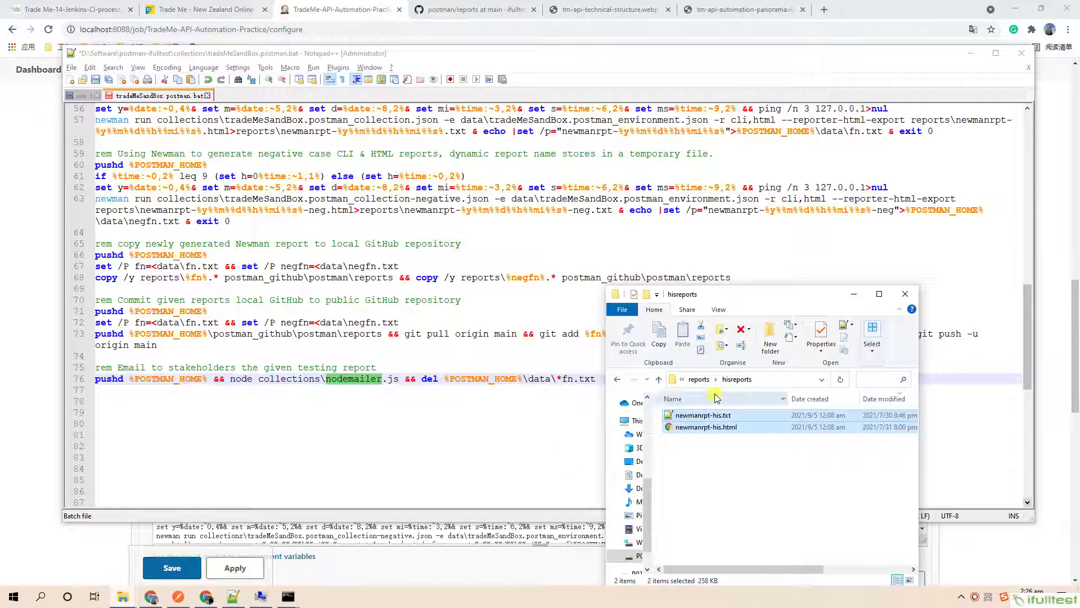
{"action": "left_click", "coordinate": [699, 379]}
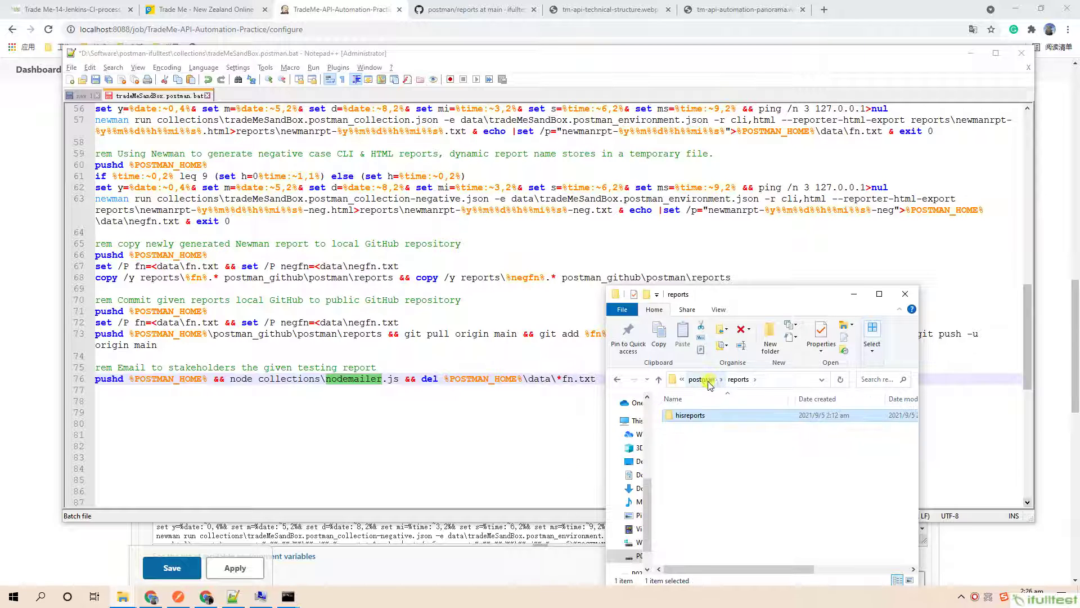
{"action": "left_click", "coordinate": [708, 380]}
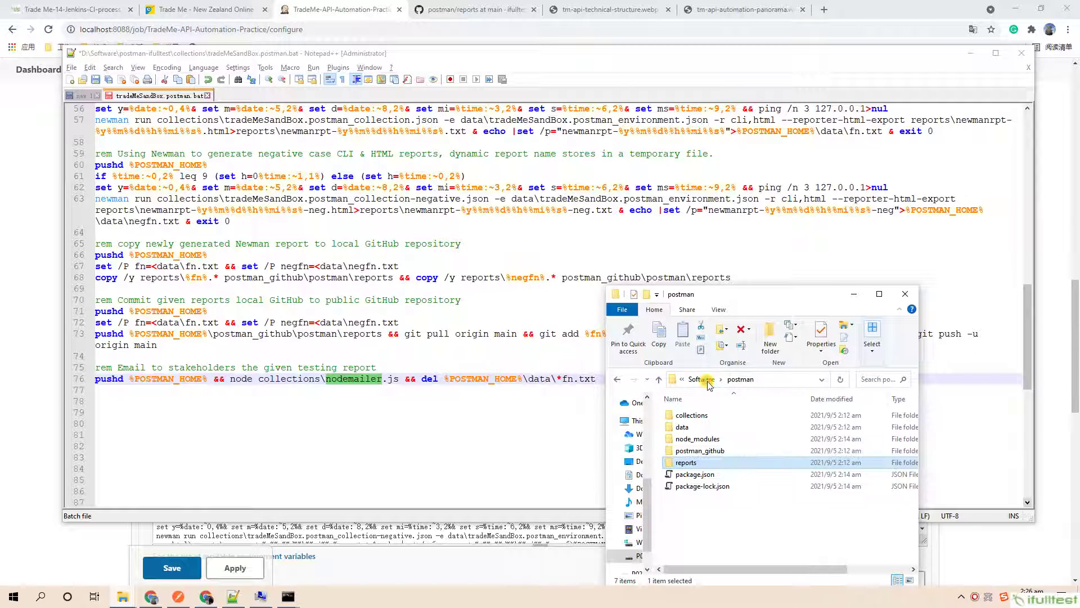
{"action": "double_click", "coordinate": [695, 415]}
{"action": "right_click", "coordinate": [695, 417]}
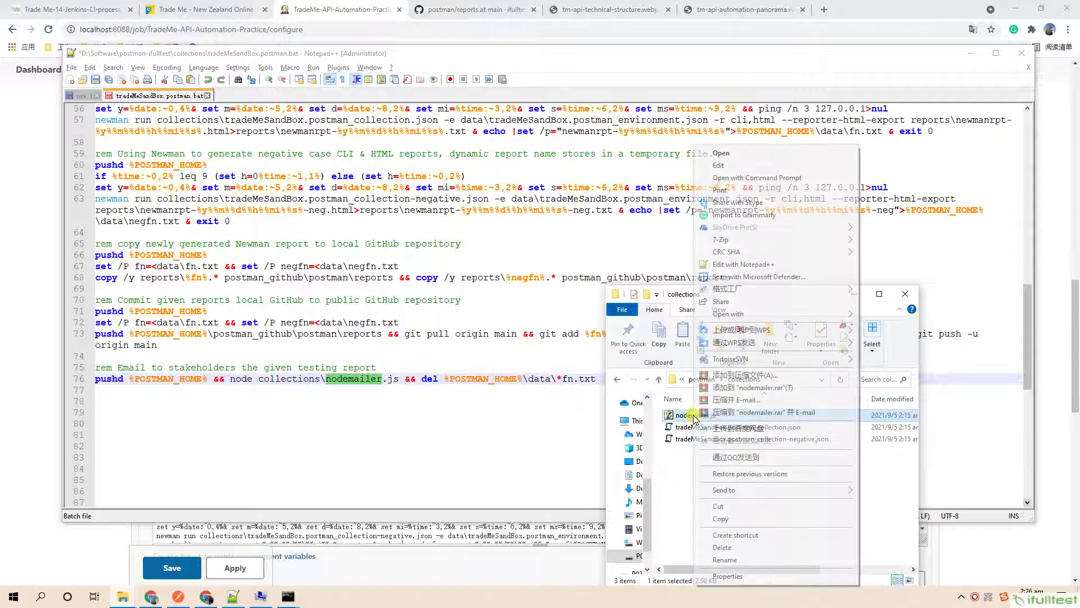
{"action": "left_click", "coordinate": [745, 266]}
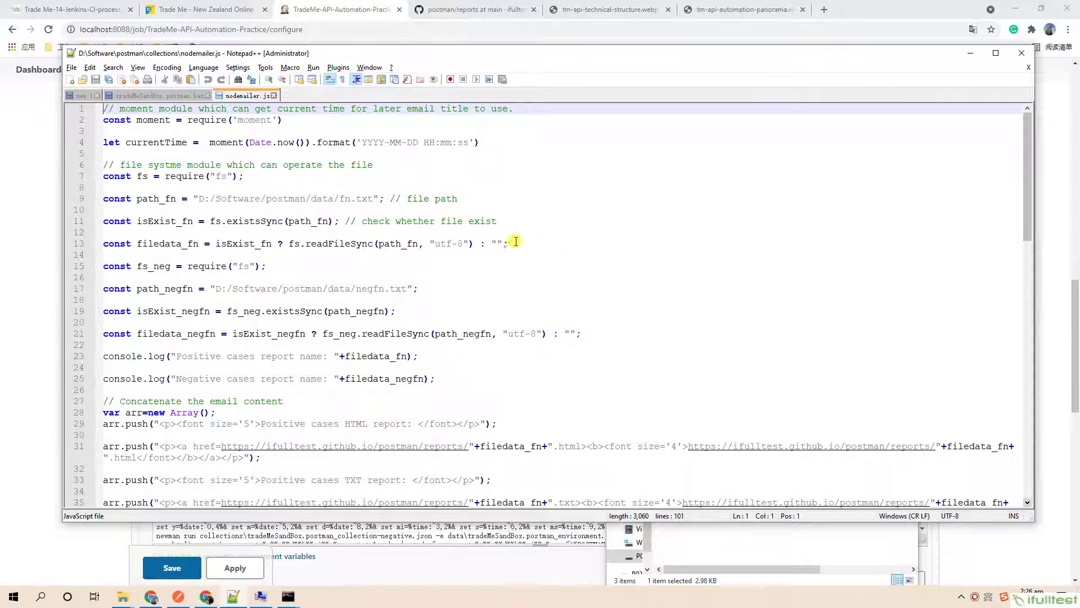
{"action": "double_click", "coordinate": [152, 143]}
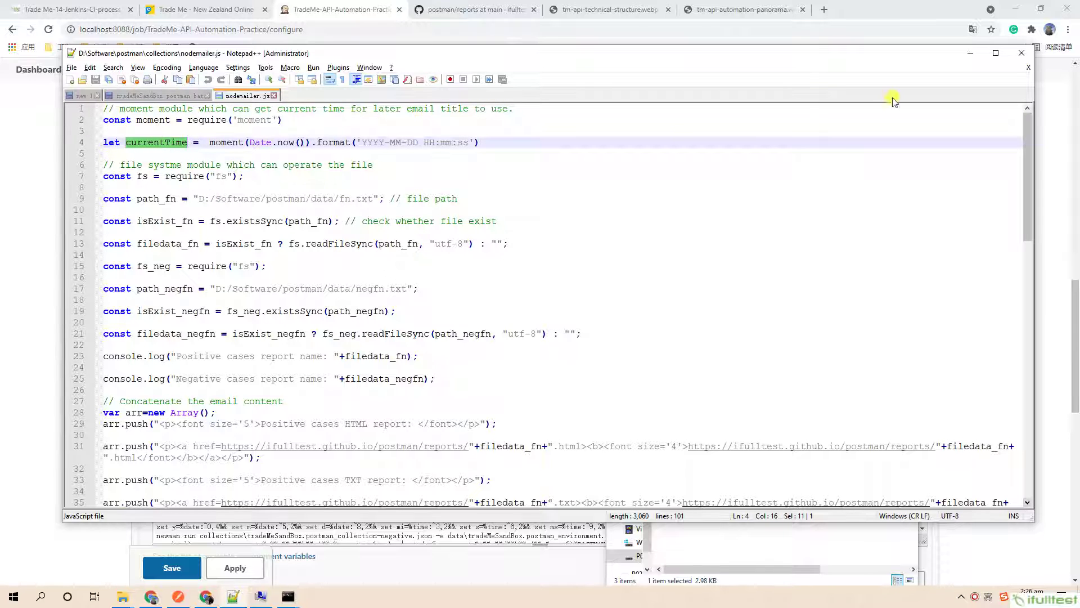
{"action": "left_click_drag", "start_coordinate": [1025, 131], "coordinate": [1027, 334]}
{"action": "double_click", "coordinate": [308, 423]}
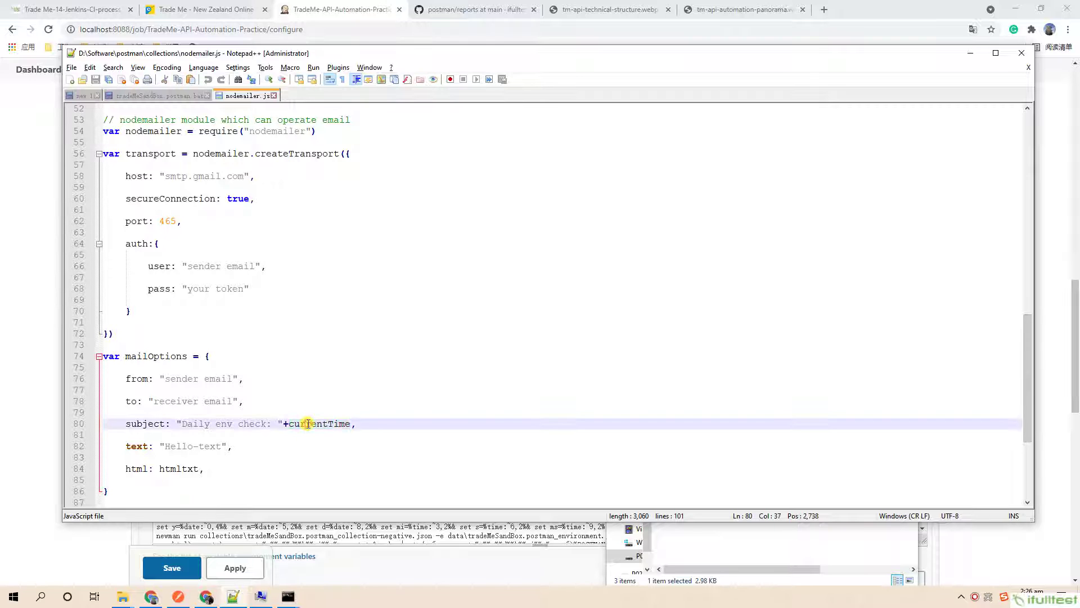
{"action": "left_click_drag", "start_coordinate": [1028, 373], "coordinate": [1008, 177]}
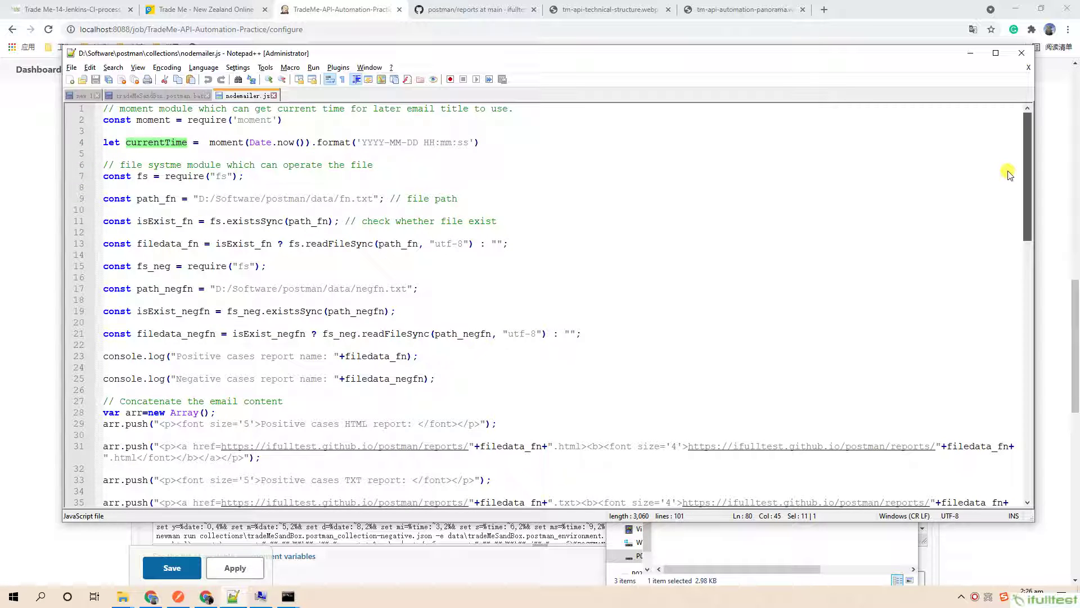
{"action": "left_click_drag", "start_coordinate": [1008, 175], "coordinate": [1015, 231]}
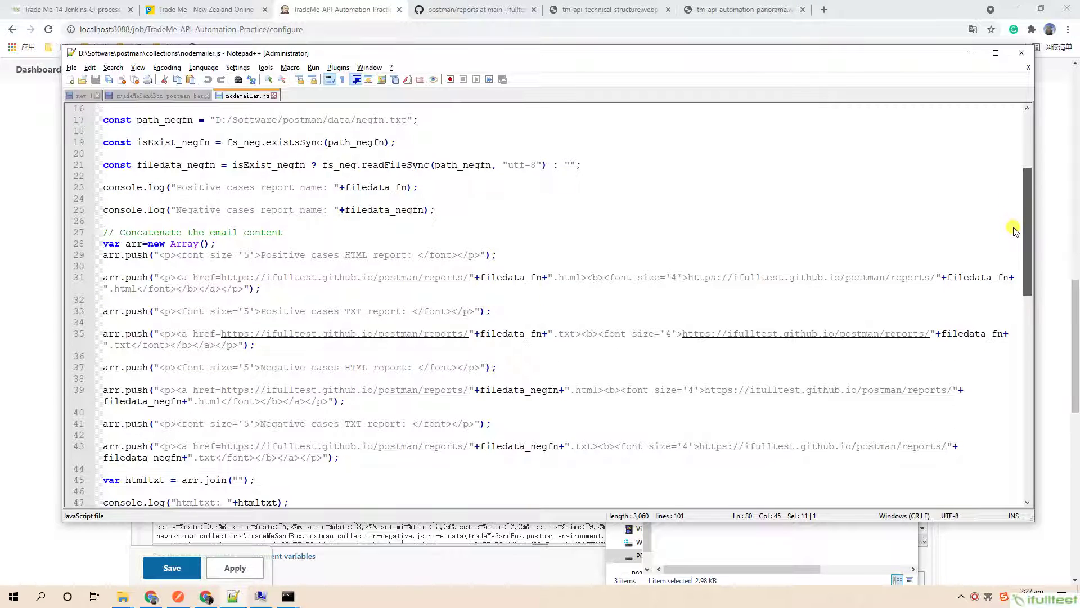
{"action": "scroll", "coordinate": [258, 219], "scroll_direction": "up", "scroll_amount": 1}
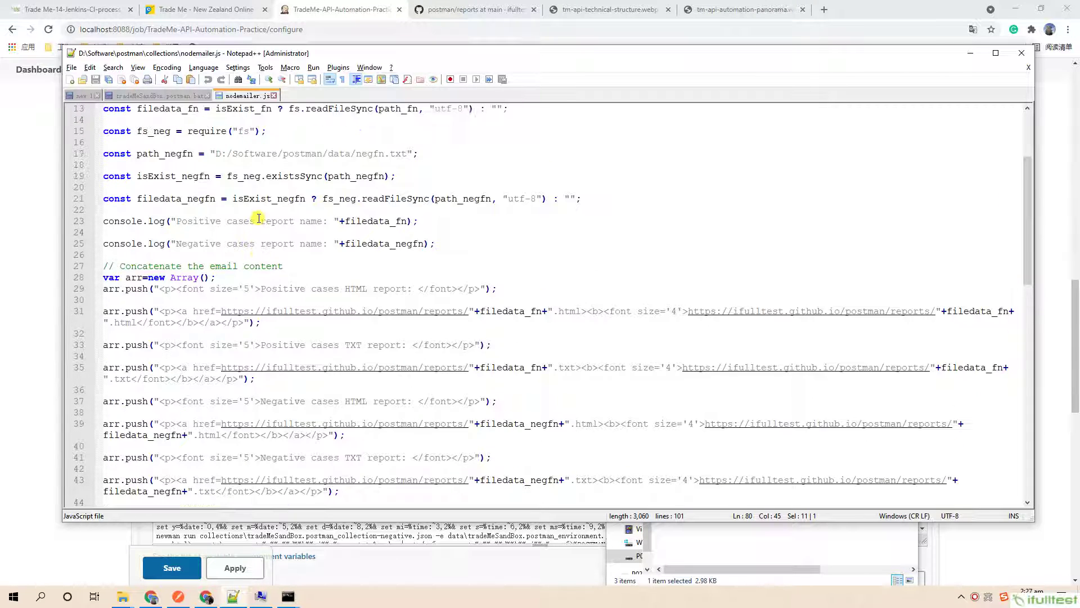
{"action": "scroll", "coordinate": [258, 218], "scroll_direction": "up", "scroll_amount": 1}
{"action": "scroll", "coordinate": [258, 218], "scroll_direction": "up", "scroll_amount": 1}
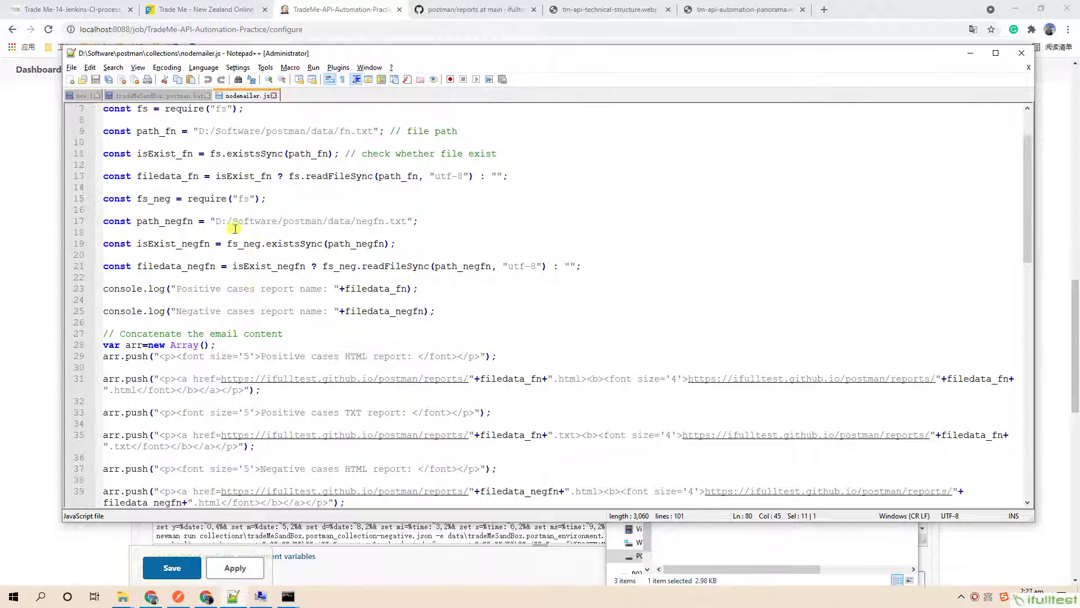
{"action": "double_click", "coordinate": [176, 243]}
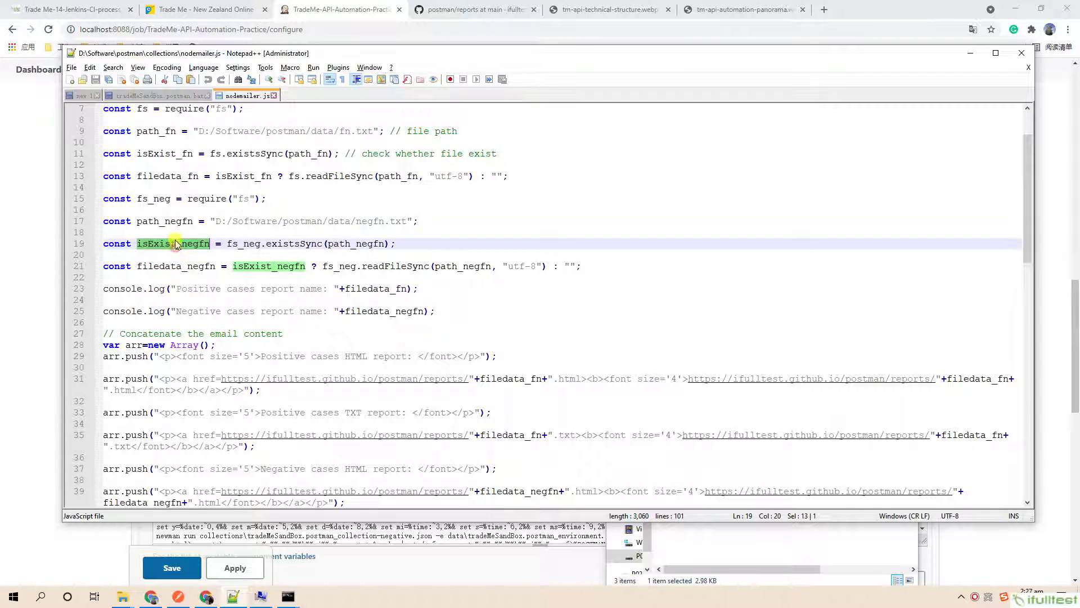
{"action": "double_click", "coordinate": [172, 177]}
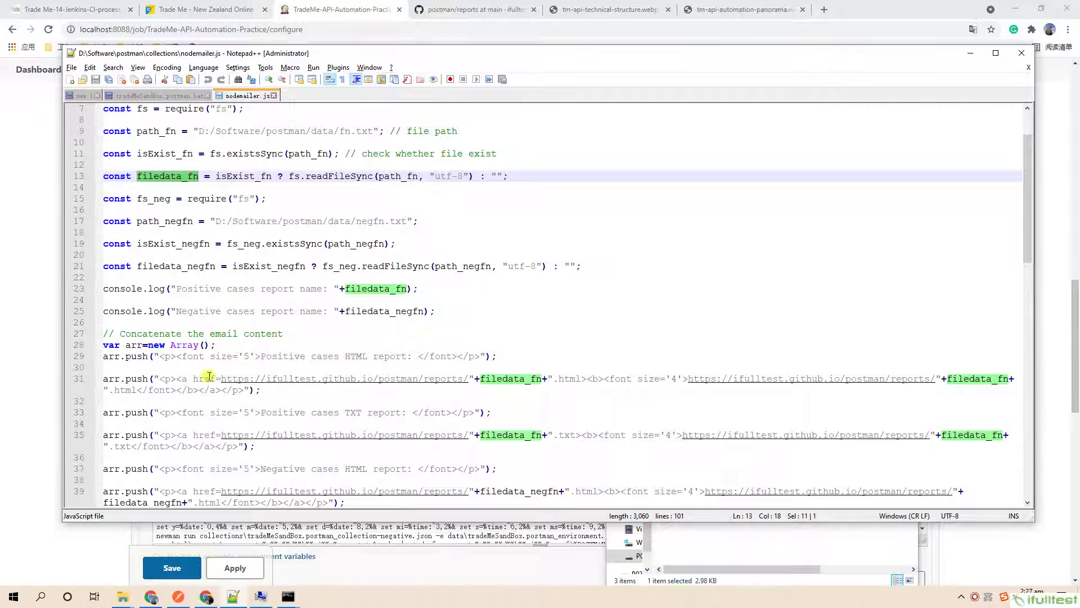
{"action": "double_click", "coordinate": [111, 344]}
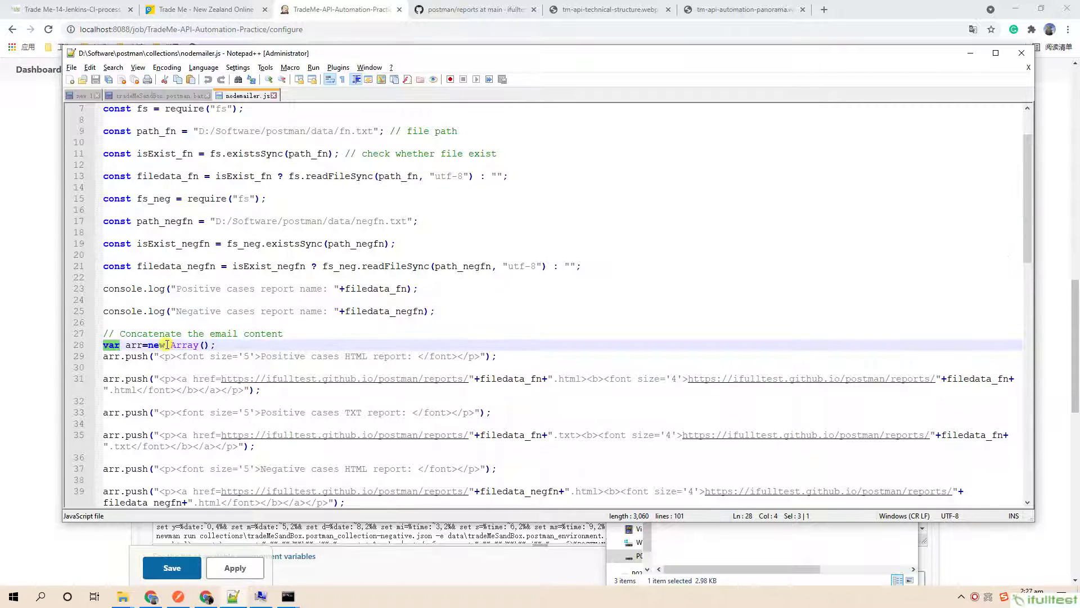
{"action": "scroll", "coordinate": [338, 355], "scroll_direction": "down", "scroll_amount": 4}
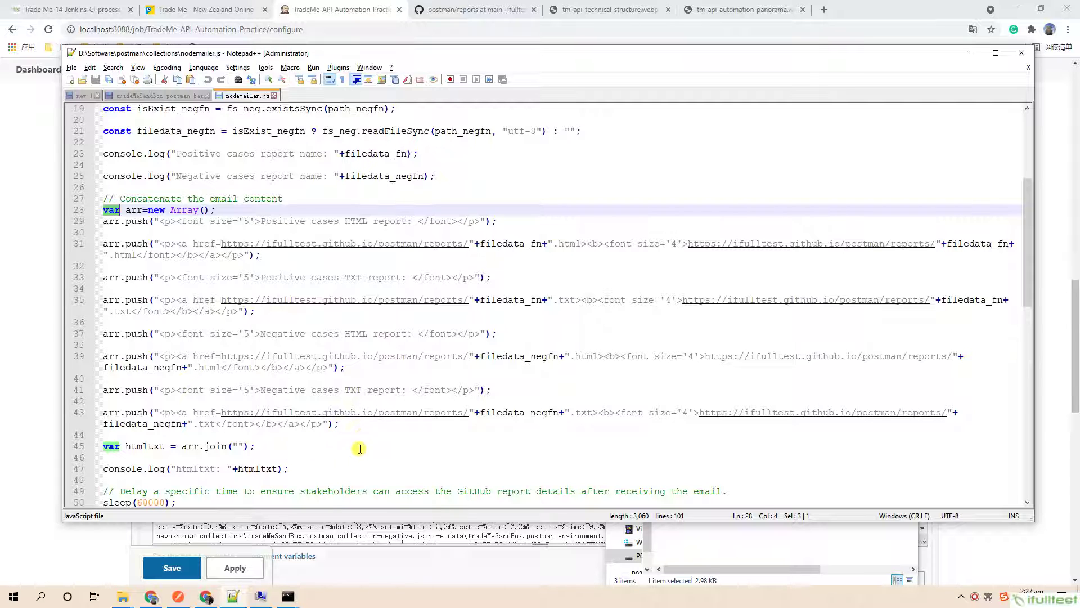
{"action": "left_click_drag", "start_coordinate": [256, 447], "coordinate": [22, 229]}
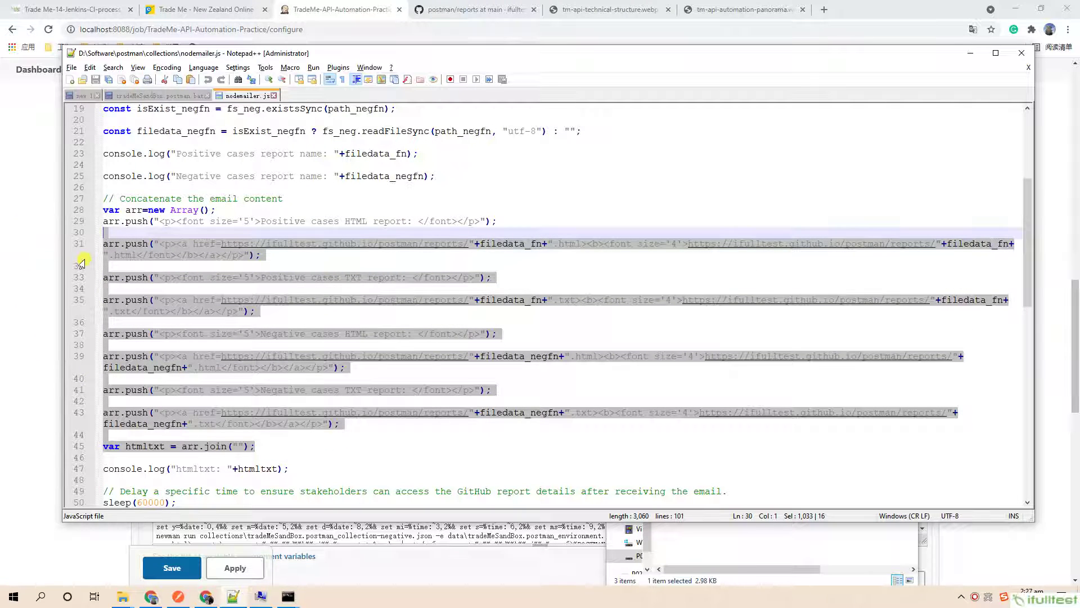
{"action": "scroll", "coordinate": [81, 260], "scroll_direction": "down", "scroll_amount": 2}
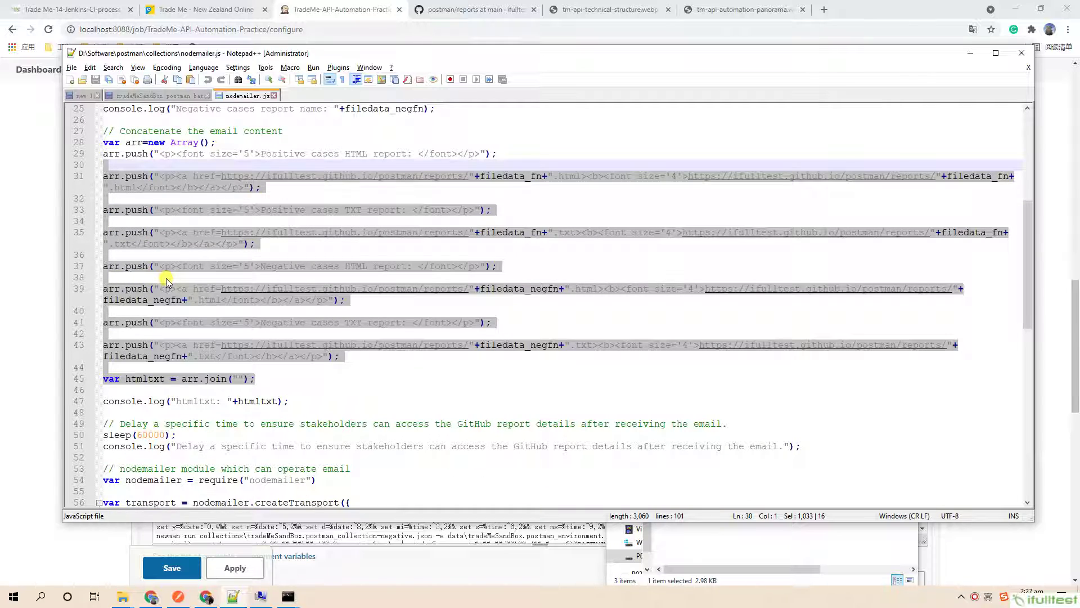
{"action": "scroll", "coordinate": [216, 352], "scroll_direction": "down", "scroll_amount": 2}
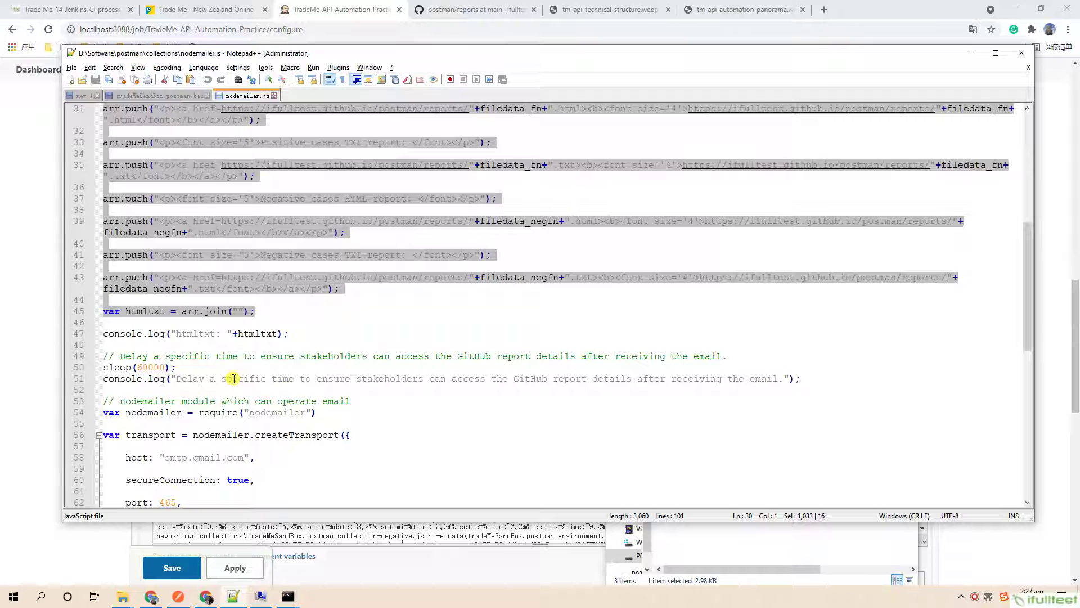
{"action": "left_click_drag", "start_coordinate": [179, 366], "coordinate": [102, 367]}
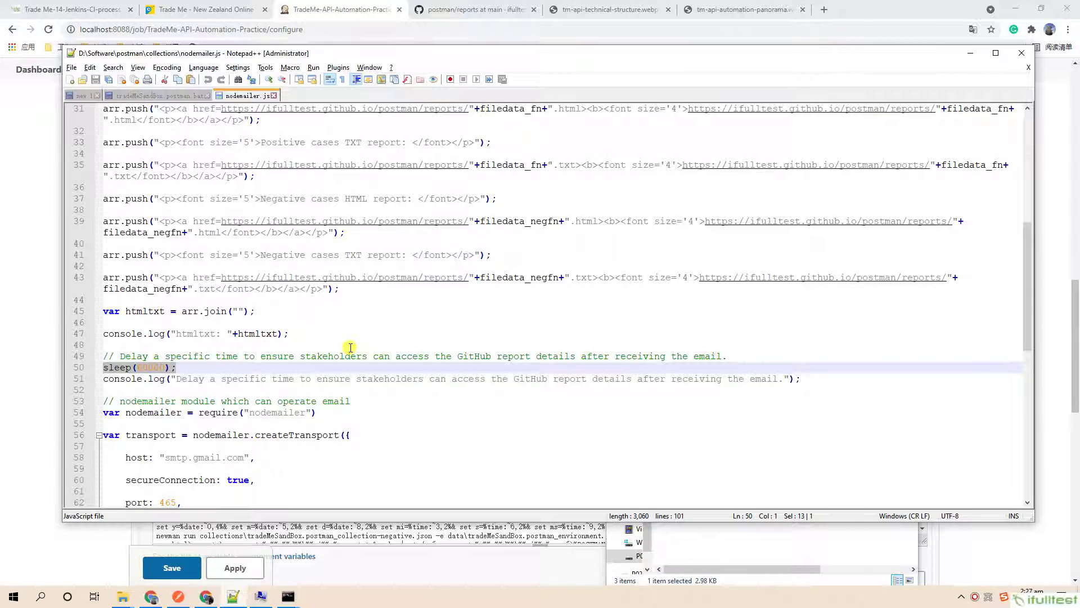
{"action": "scroll", "coordinate": [350, 347], "scroll_direction": "down", "scroll_amount": 1}
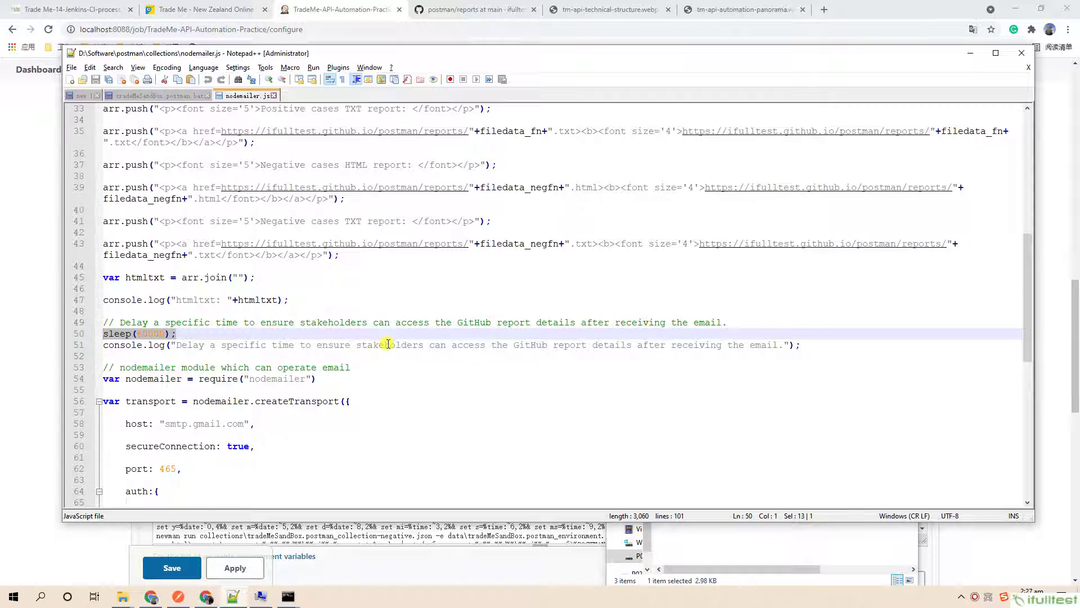
{"action": "scroll", "coordinate": [387, 343], "scroll_direction": "down", "scroll_amount": 4}
{"action": "scroll", "coordinate": [388, 343], "scroll_direction": "down", "scroll_amount": 1}
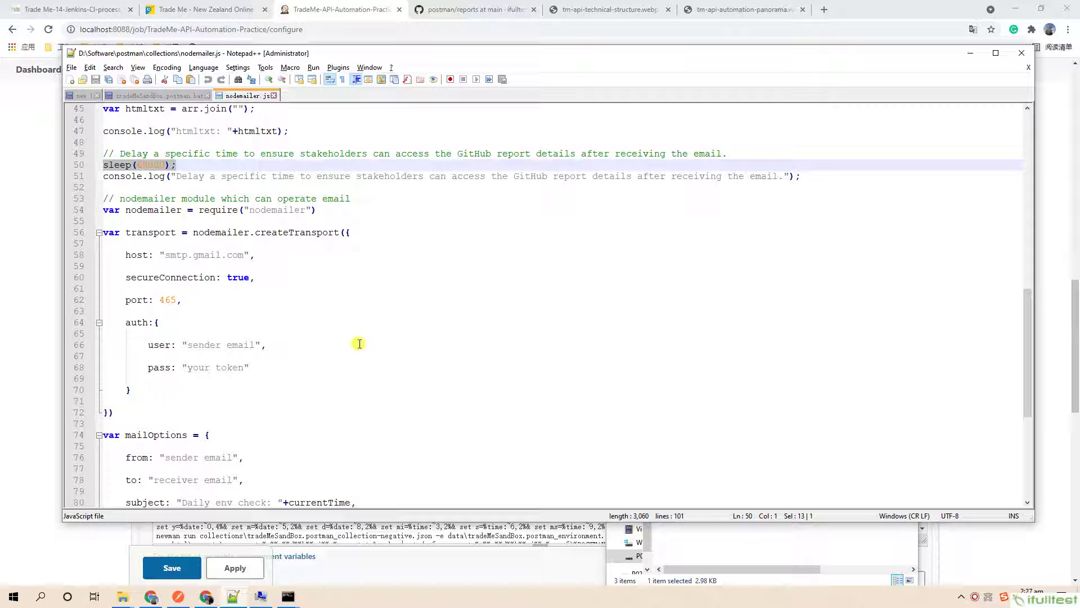
{"action": "scroll", "coordinate": [354, 320], "scroll_direction": "down", "scroll_amount": 2}
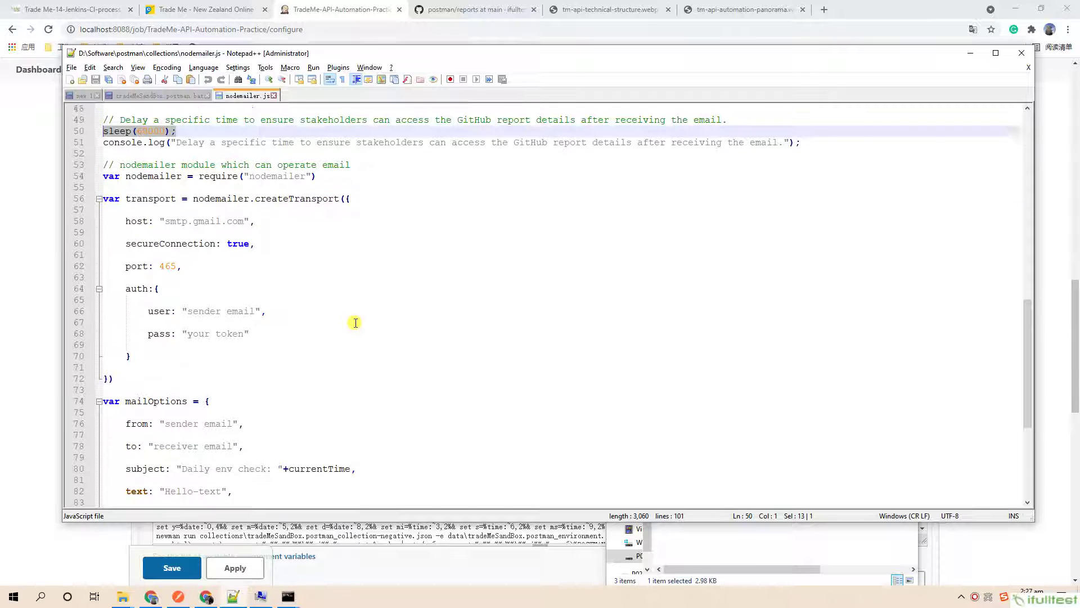
Highlight the transport, mailOptions and sendMail blocks of nodemailer.js in turn, then deselect.
{"action": "left_click_drag", "start_coordinate": [258, 322], "coordinate": [97, 151]}
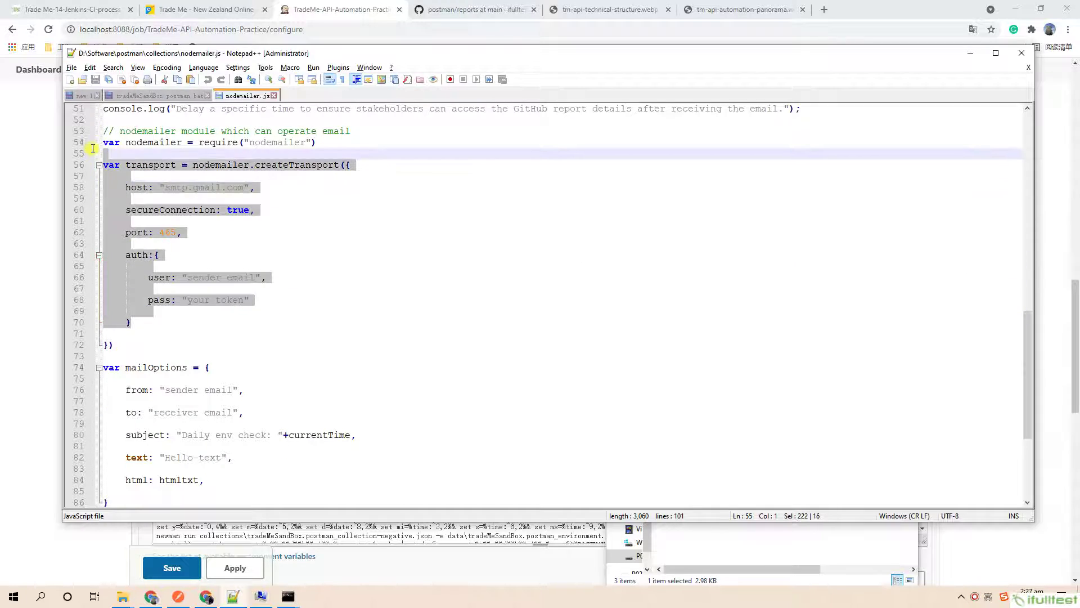
{"action": "scroll", "coordinate": [236, 384], "scroll_direction": "down", "scroll_amount": 1}
{"action": "left_click_drag", "start_coordinate": [212, 453], "coordinate": [101, 333]}
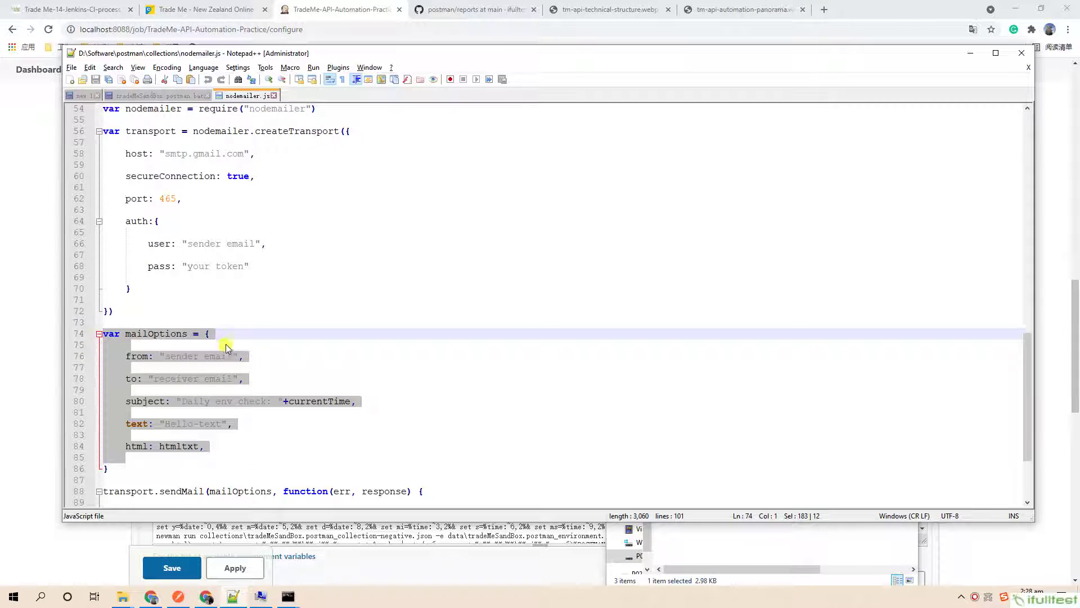
{"action": "scroll", "coordinate": [225, 346], "scroll_direction": "down", "scroll_amount": 4}
{"action": "scroll", "coordinate": [312, 403], "scroll_direction": "down", "scroll_amount": 1}
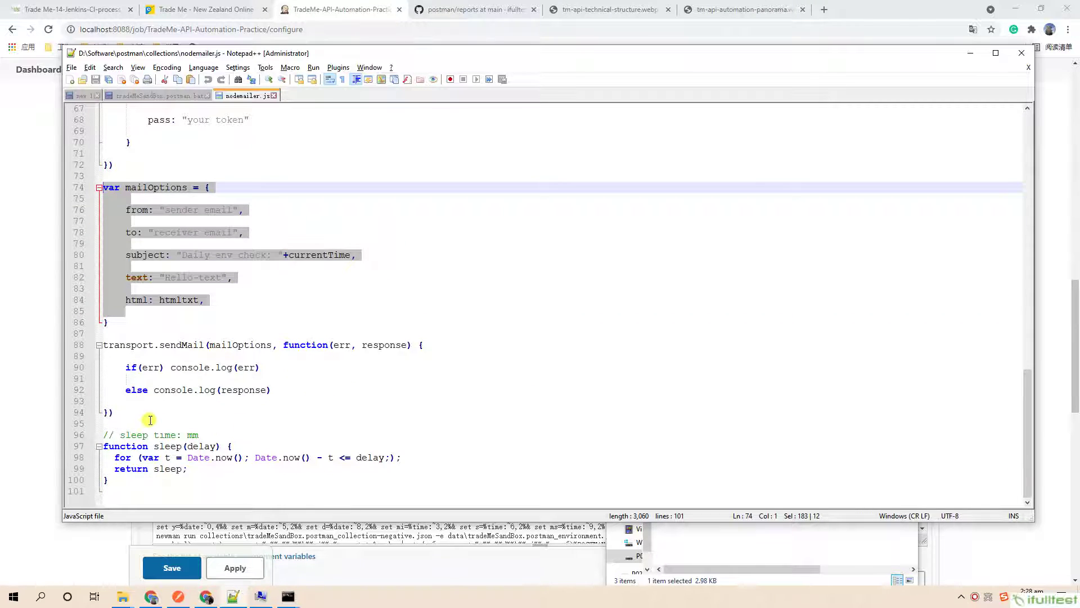
{"action": "left_click_drag", "start_coordinate": [148, 419], "coordinate": [75, 344]}
{"action": "left_click", "coordinate": [450, 324]}
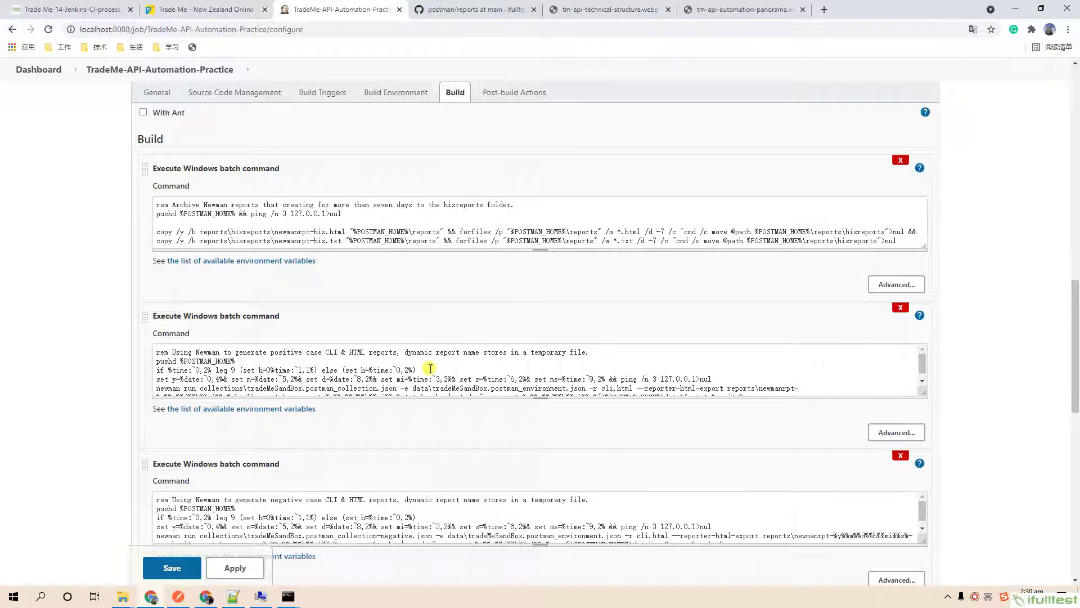
Review the Build steps and General section, then save the TradeMe-API-Automation-Practice configuration.
{"action": "scroll", "coordinate": [434, 414], "scroll_direction": "down", "scroll_amount": 7}
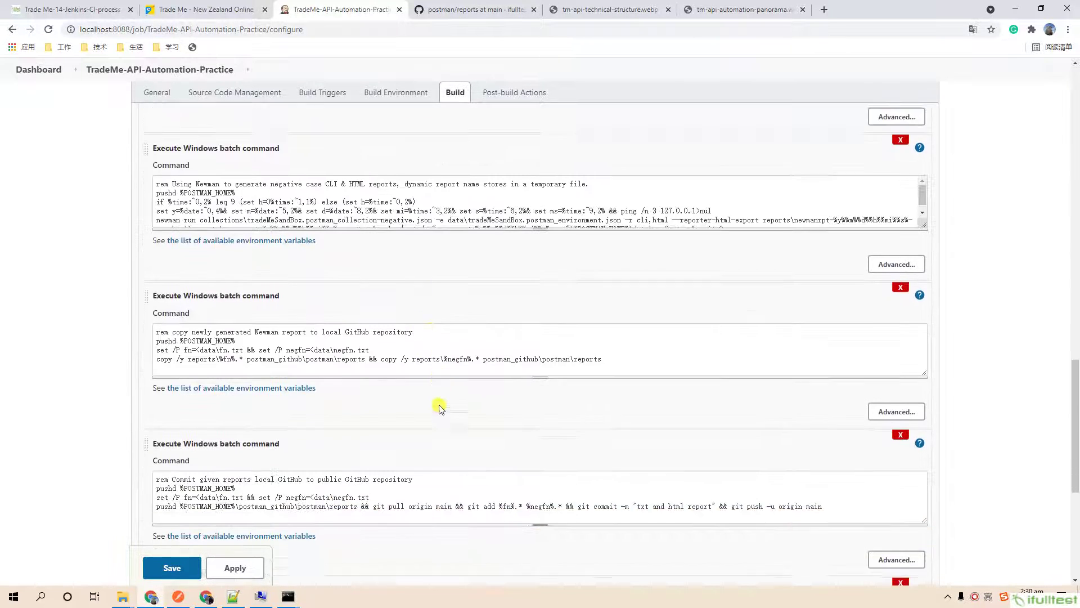
{"action": "scroll", "coordinate": [441, 407], "scroll_direction": "down", "scroll_amount": 1}
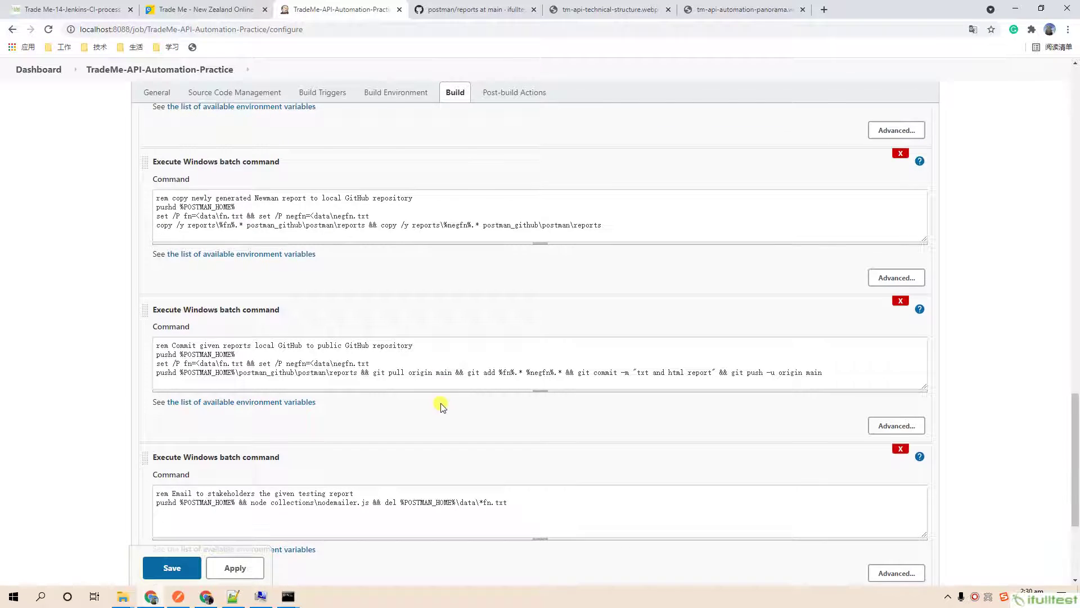
{"action": "scroll", "coordinate": [443, 406], "scroll_direction": "up", "scroll_amount": 2}
{"action": "scroll", "coordinate": [441, 405], "scroll_direction": "up", "scroll_amount": 5}
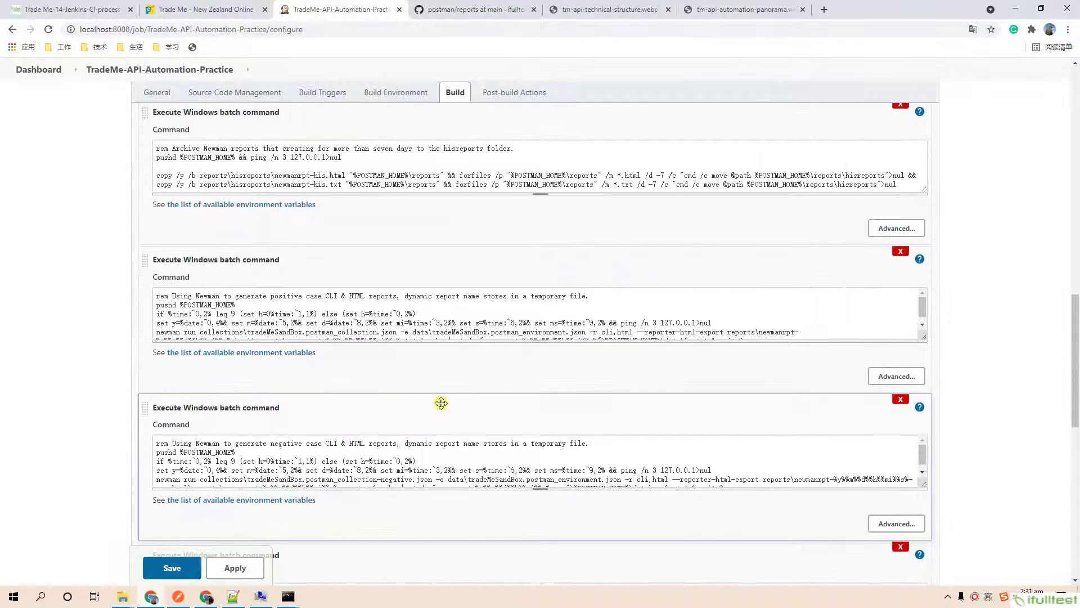
{"action": "scroll", "coordinate": [441, 403], "scroll_direction": "up", "scroll_amount": 18}
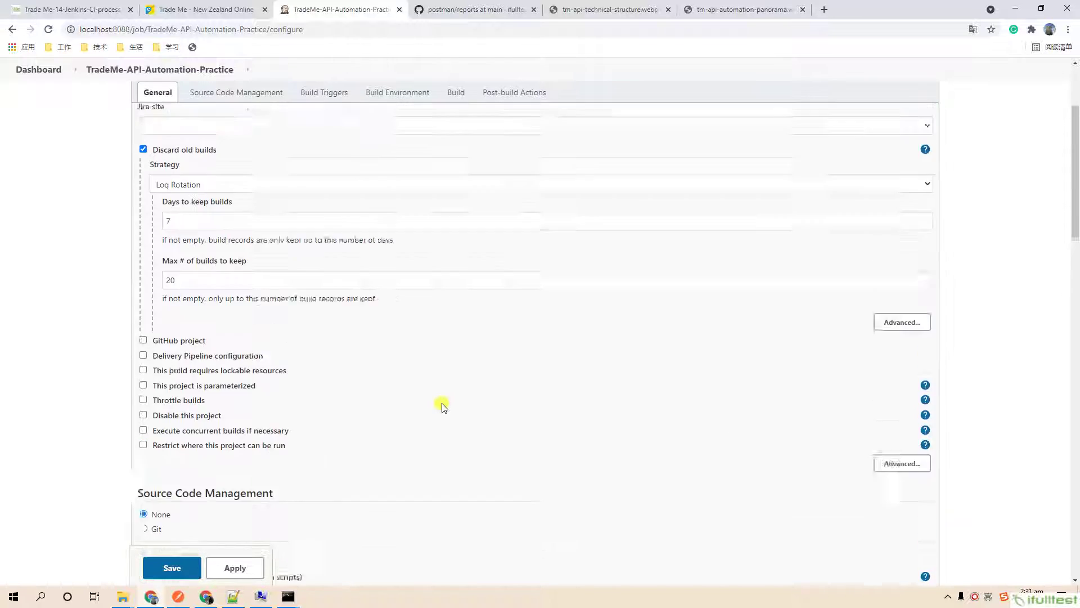
{"action": "scroll", "coordinate": [441, 403], "scroll_direction": "up", "scroll_amount": 2}
{"action": "scroll", "coordinate": [441, 405], "scroll_direction": "down", "scroll_amount": 2}
{"action": "left_click", "coordinate": [169, 567]}
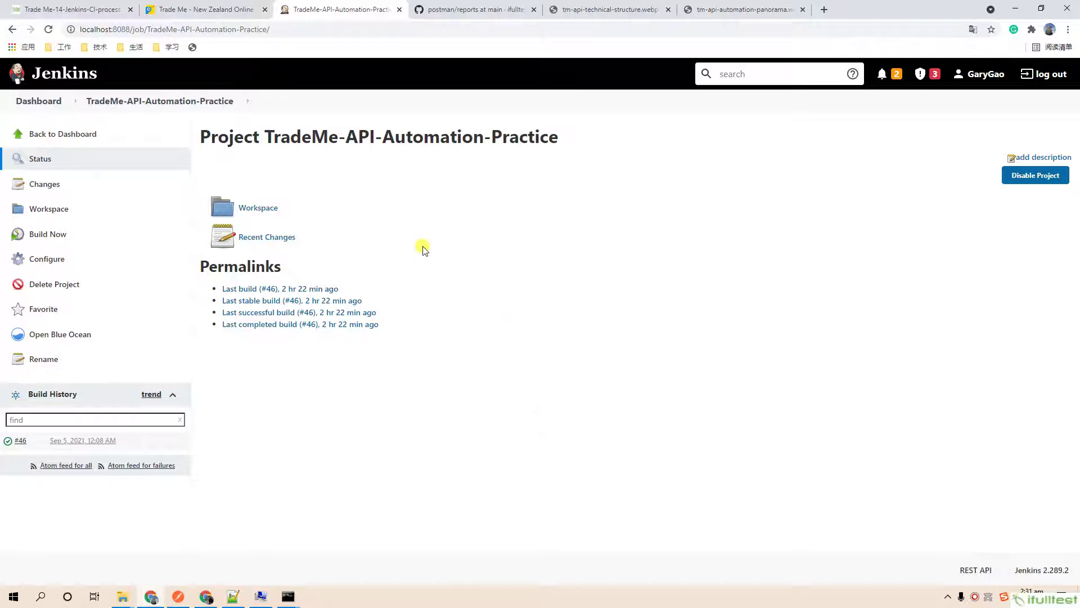
{"action": "left_click", "coordinate": [213, 9]}
{"action": "left_click", "coordinate": [258, 30]}
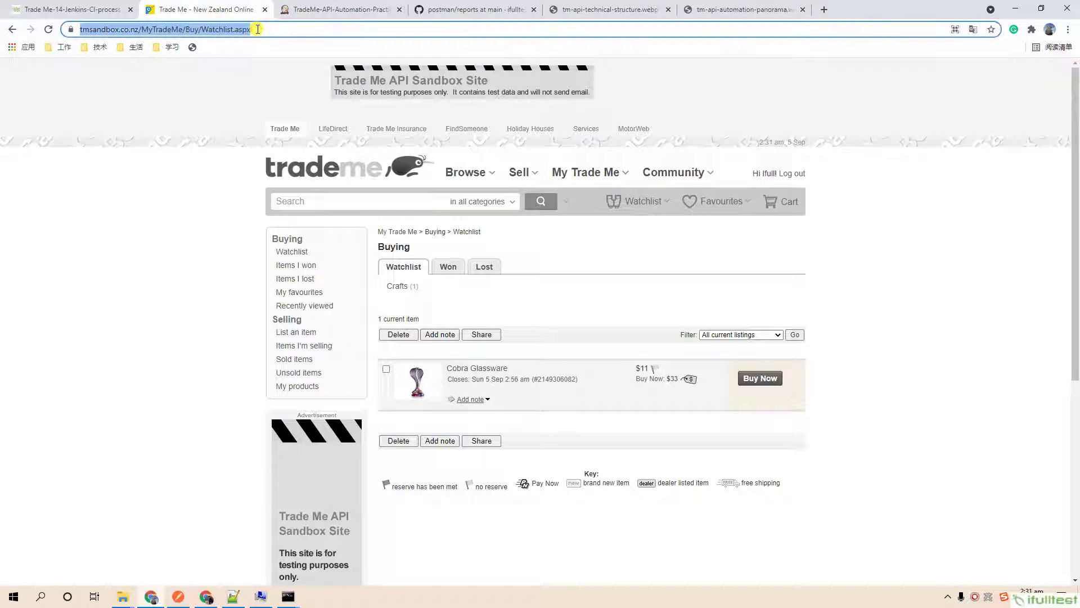
{"action": "key", "text": "Return"}
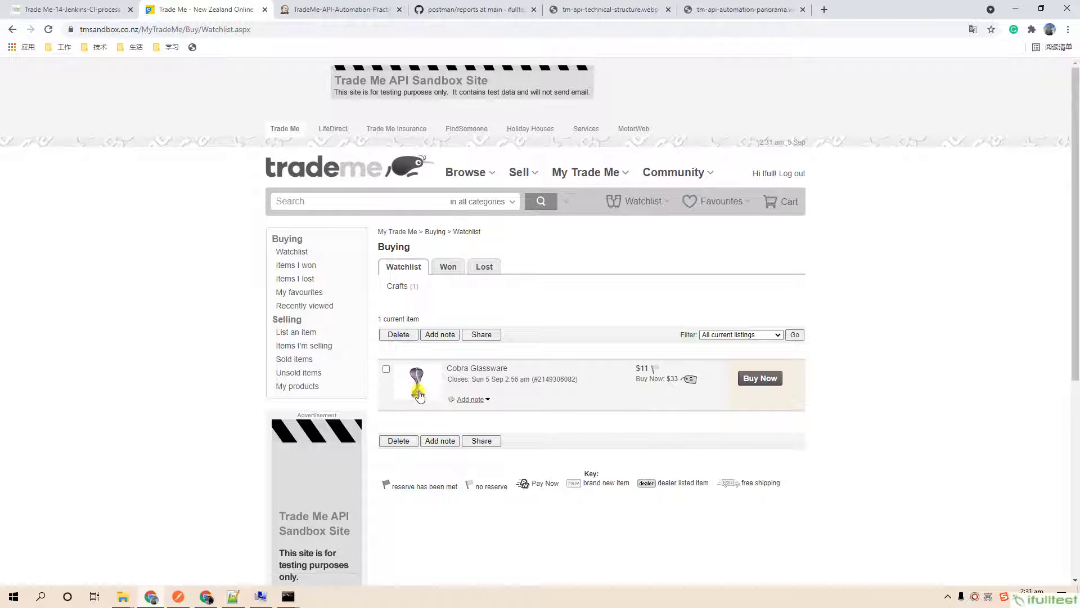
{"action": "left_click", "coordinate": [448, 267]}
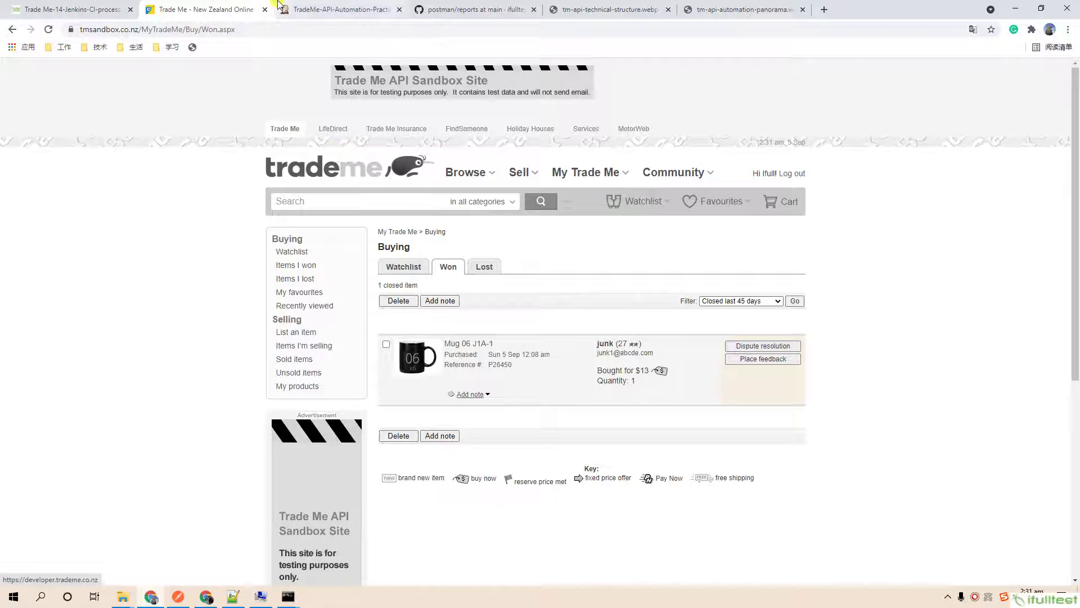
{"action": "left_click", "coordinate": [303, 10]}
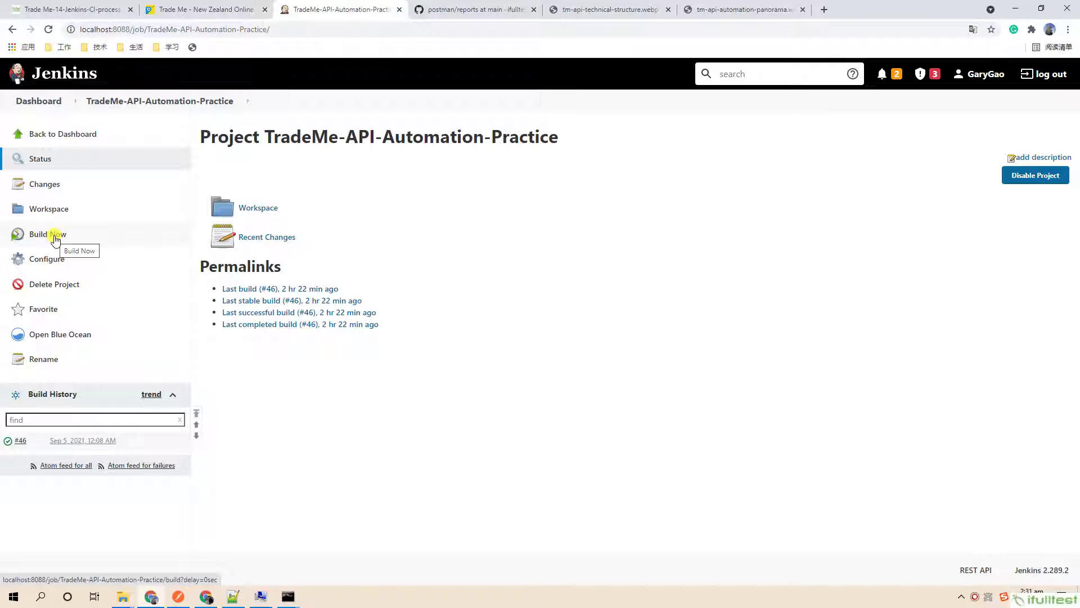
Reload the GitHub reports folder tab to check its contents.
{"action": "left_click", "coordinate": [451, 10]}
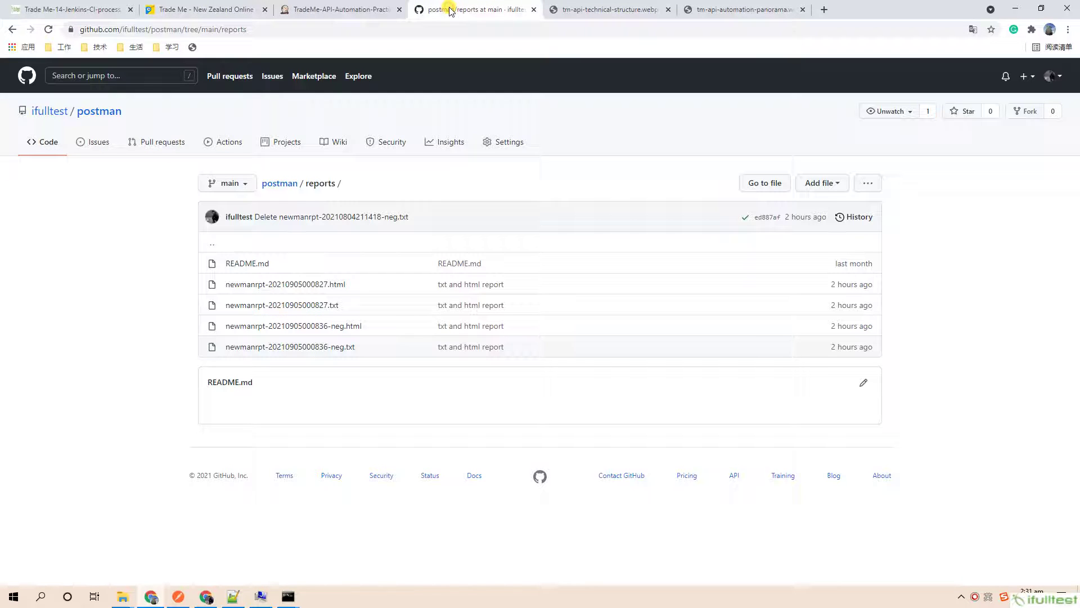
{"action": "left_click", "coordinate": [400, 30]}
{"action": "key", "text": "Return"}
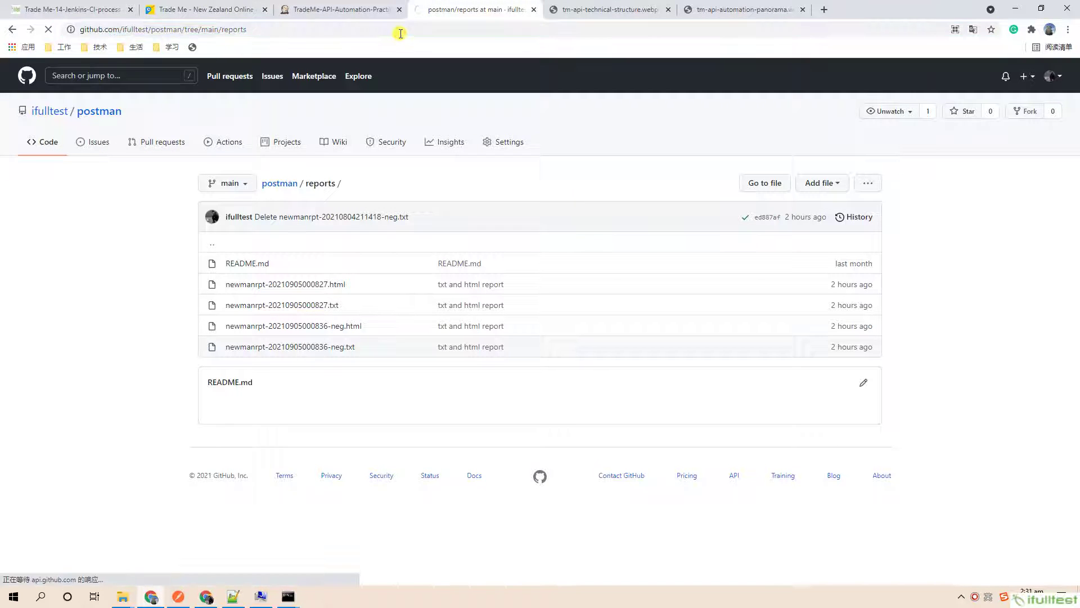
Trigger Build Now on the Jenkins project and open build #47's page.
{"action": "left_click", "coordinate": [342, 11]}
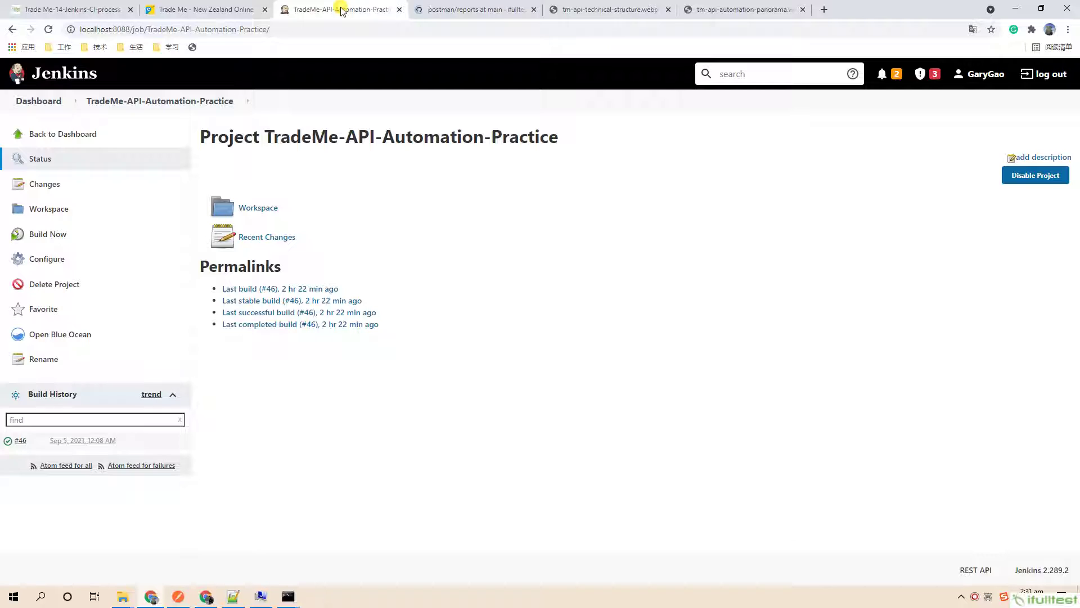
{"action": "left_click", "coordinate": [48, 236]}
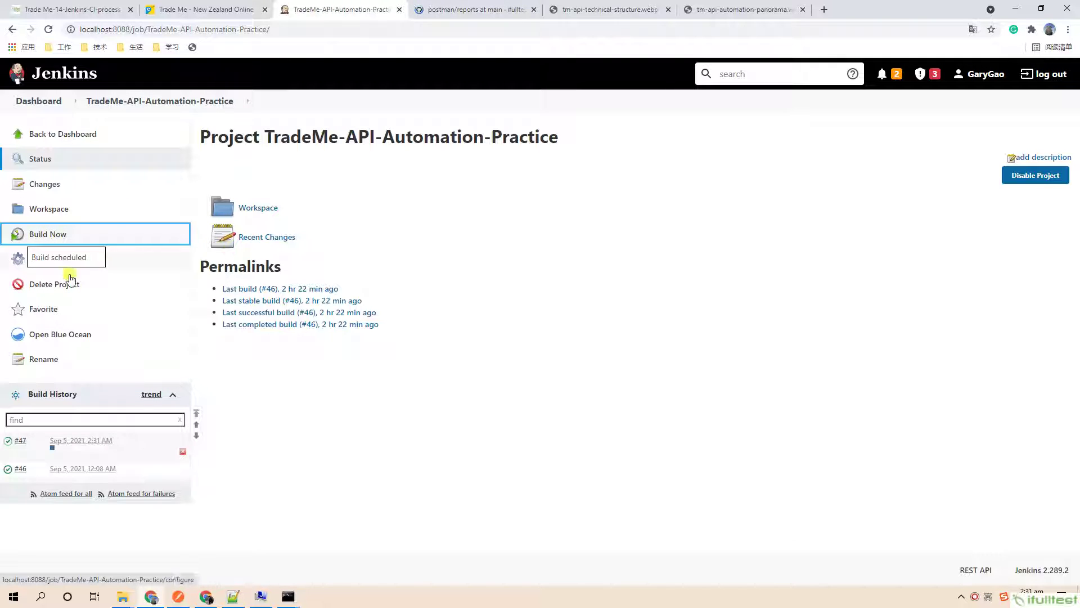
{"action": "left_click", "coordinate": [20, 441]}
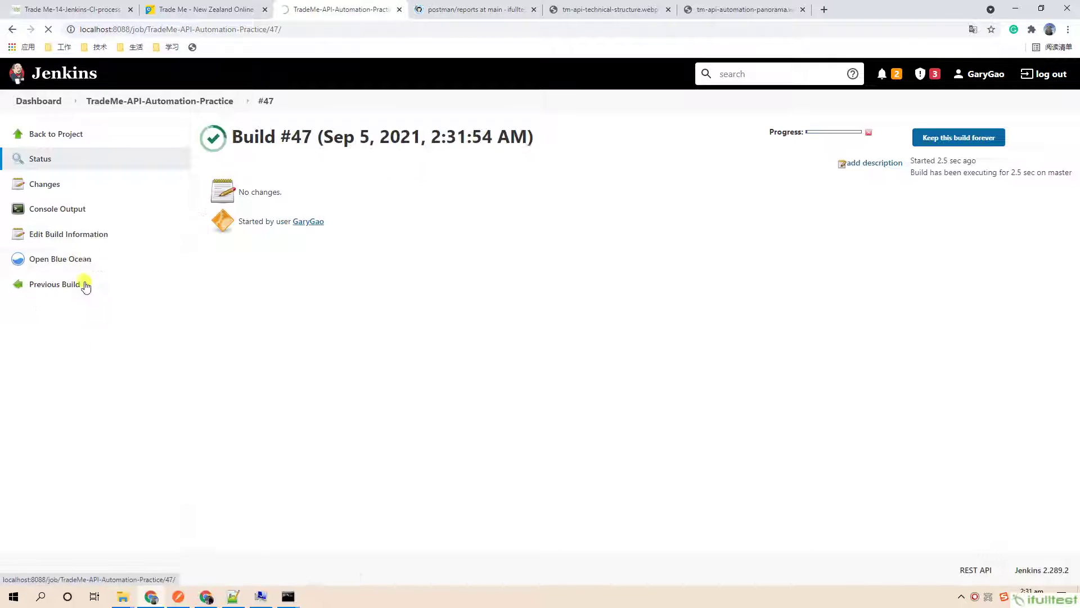
Watch build #47's console log push four new reports to GitHub, then return to the reports folder.
{"action": "left_click", "coordinate": [67, 209]}
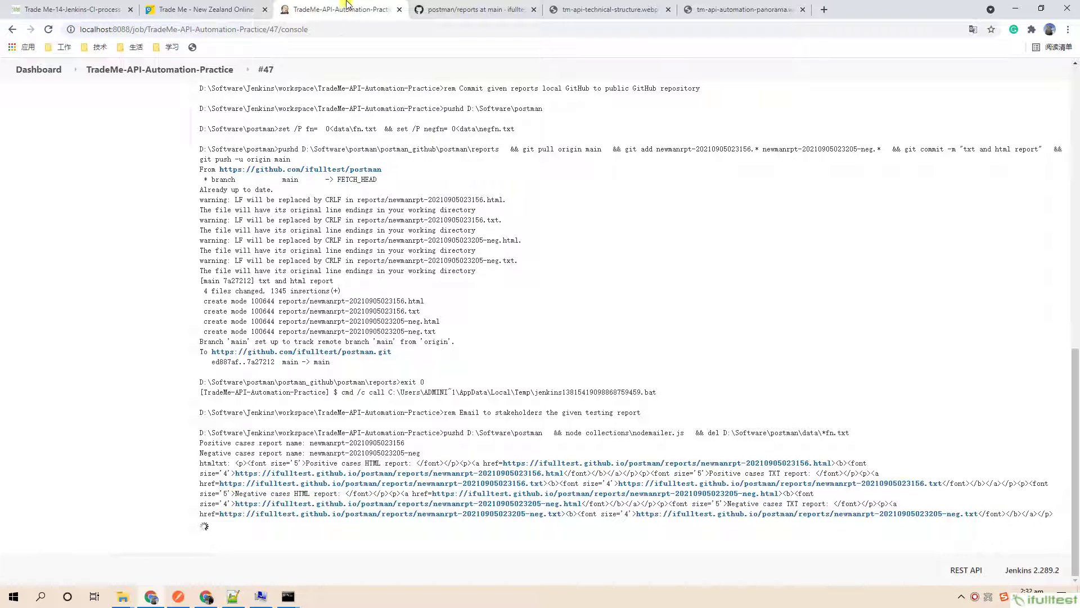
{"action": "left_click", "coordinate": [442, 9]}
{"action": "left_click", "coordinate": [401, 27]}
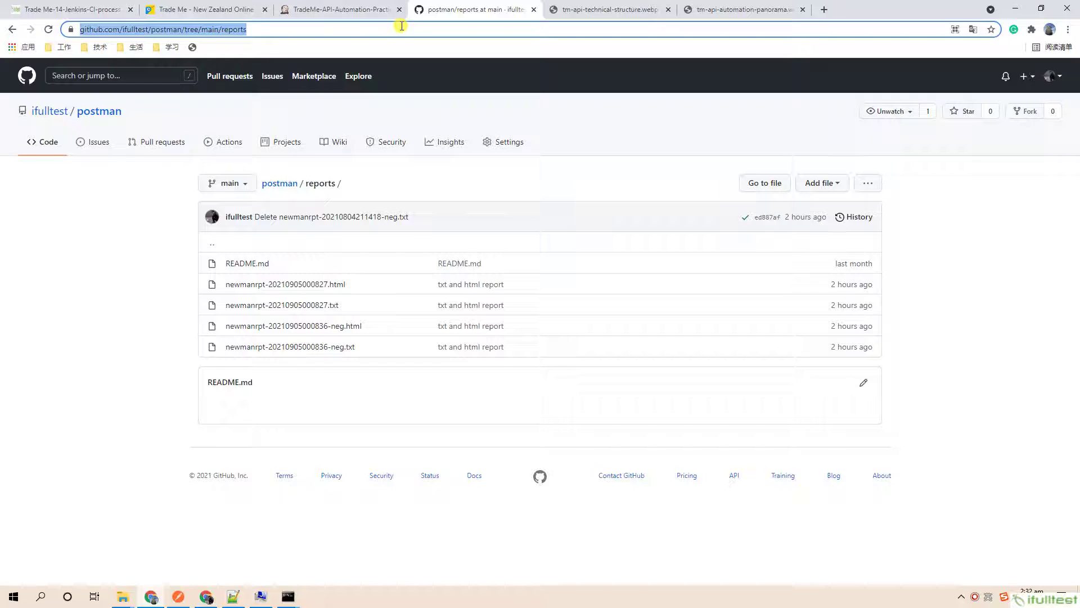
{"action": "key", "text": "Return"}
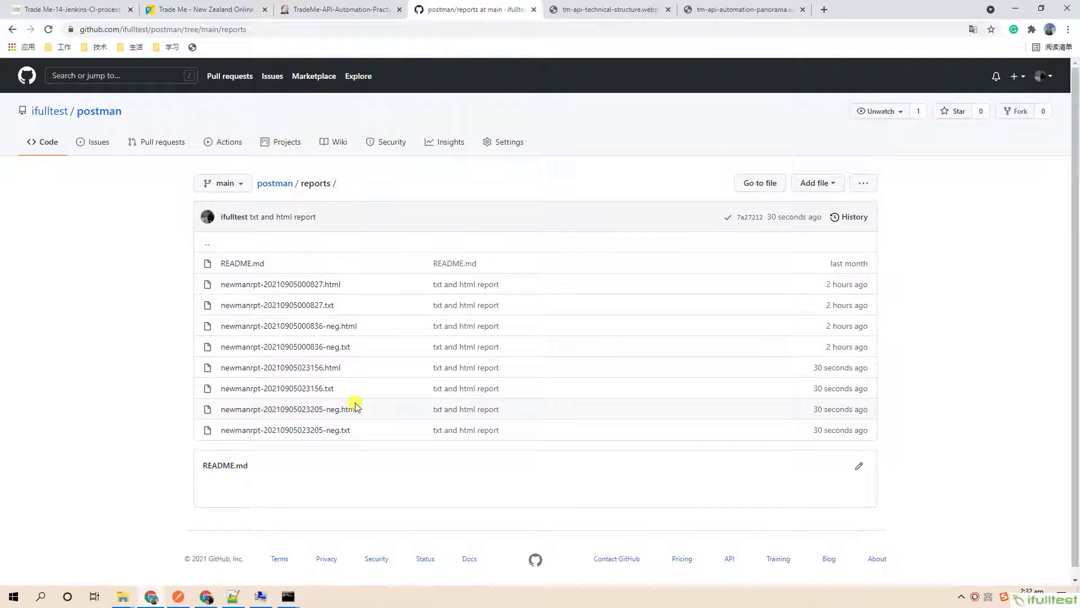
{"action": "left_click", "coordinate": [206, 596]}
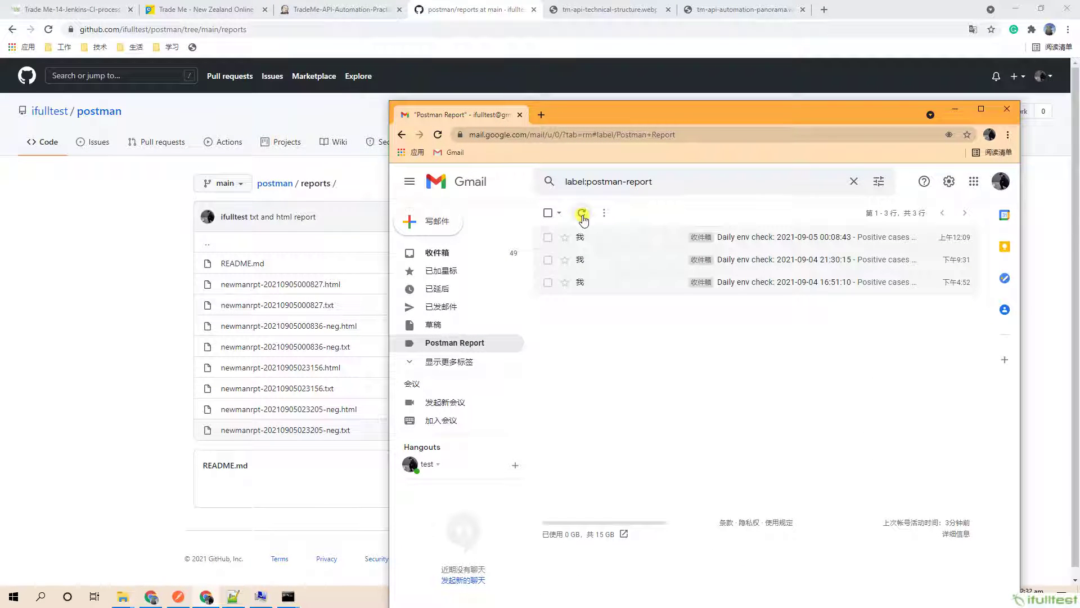
Refresh the Postman Report label until the 02:32:13 Daily env check email arrives, then open it.
{"action": "left_click", "coordinate": [364, 8]}
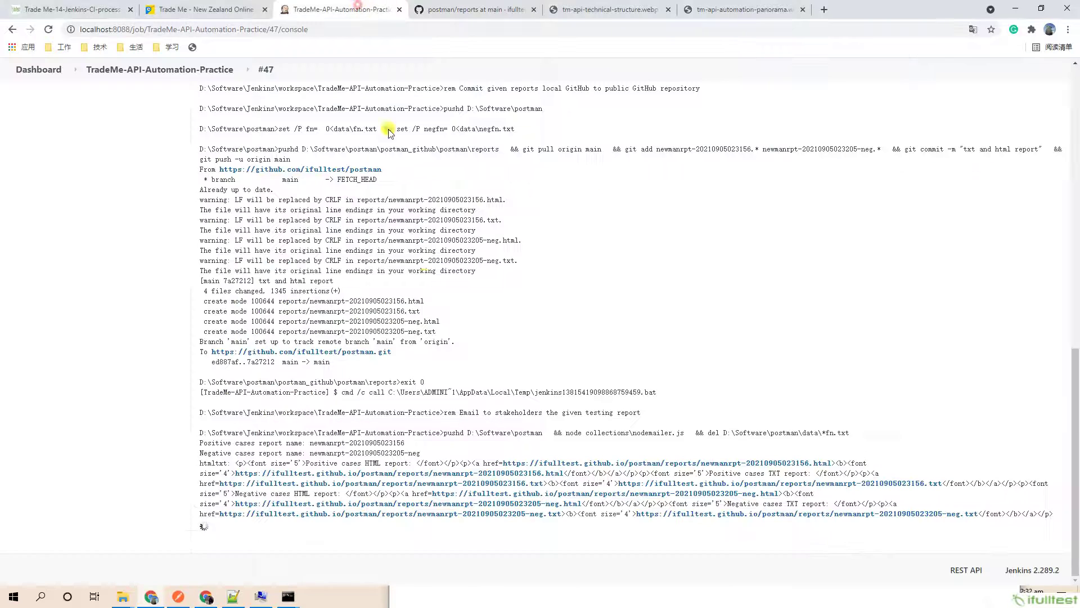
{"action": "key", "text": "alt+Tab"}
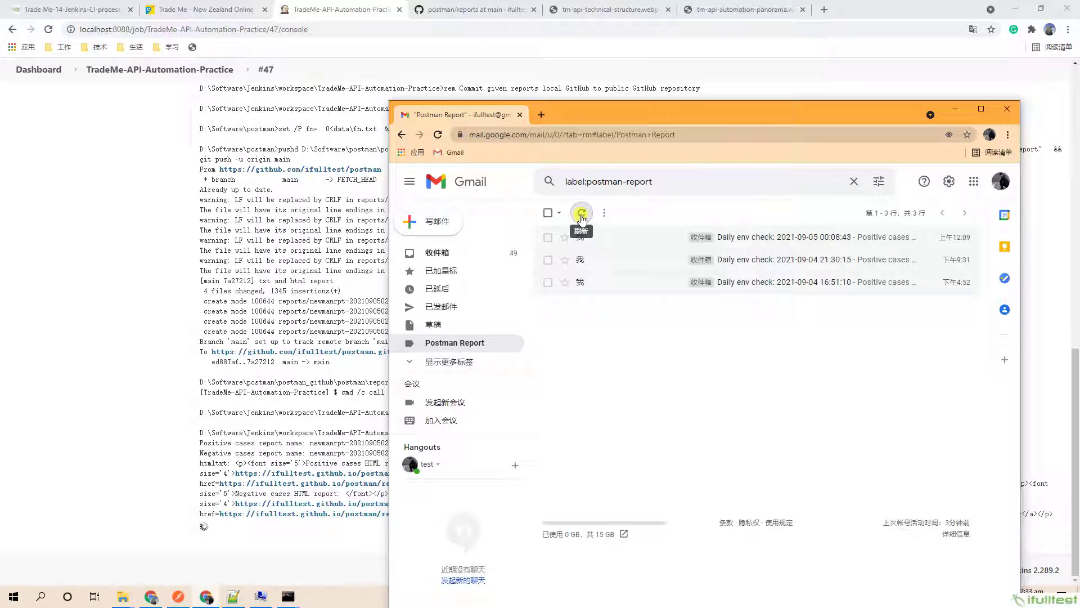
{"action": "left_click", "coordinate": [582, 217]}
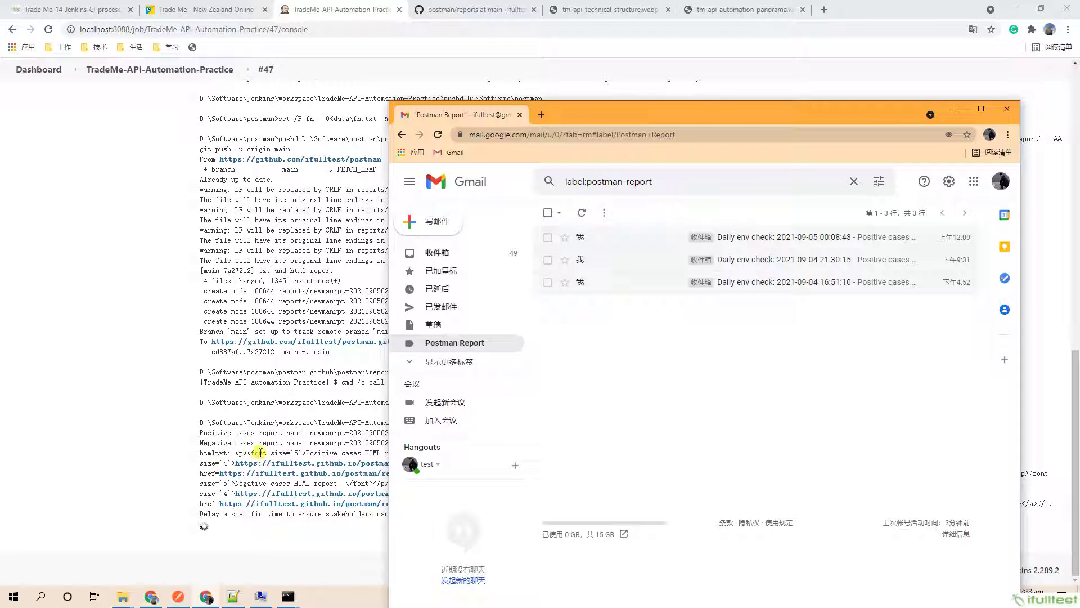
{"action": "left_click_drag", "start_coordinate": [605, 112], "coordinate": [664, 115]}
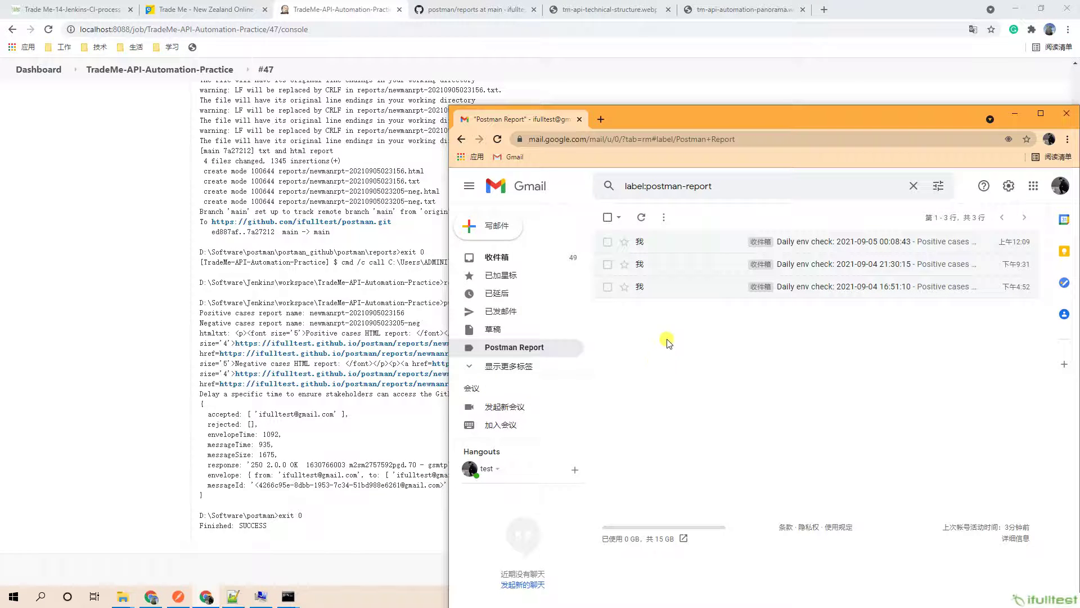
{"action": "left_click", "coordinate": [641, 217]}
{"action": "left_click", "coordinate": [812, 244]}
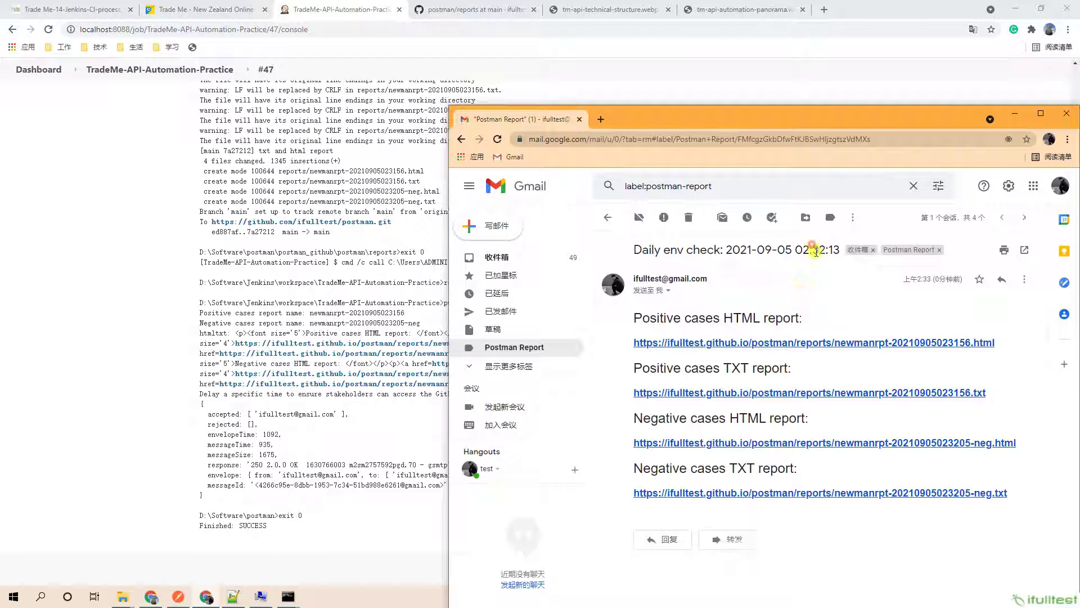
Open the Positive and Negative cases HTML and TXT report links, each in its own tab.
{"action": "left_click_drag", "start_coordinate": [834, 128], "coordinate": [747, 112]}
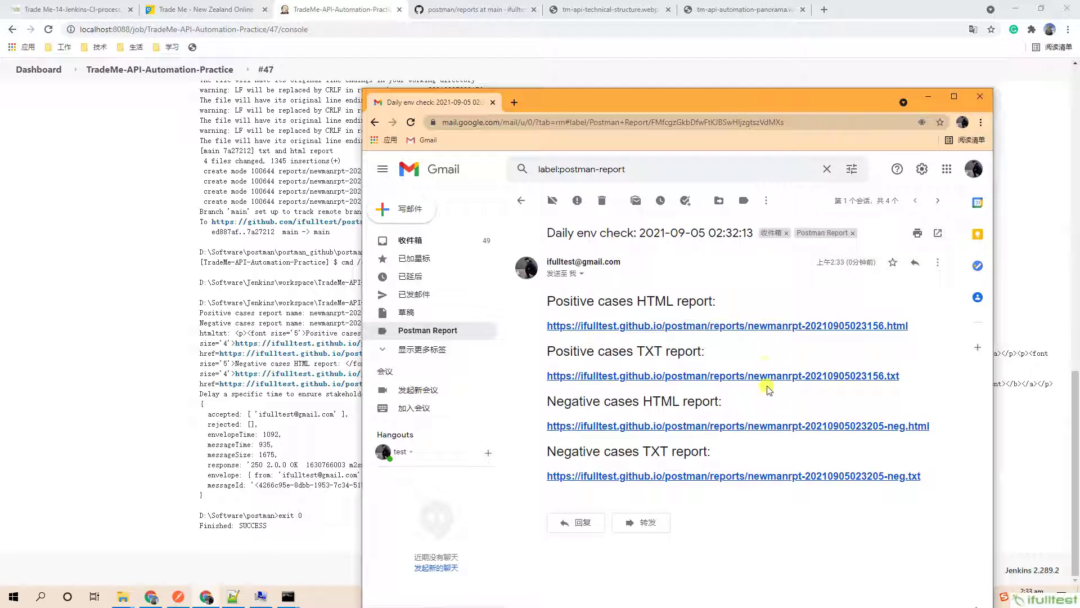
{"action": "left_click", "coordinate": [786, 331]}
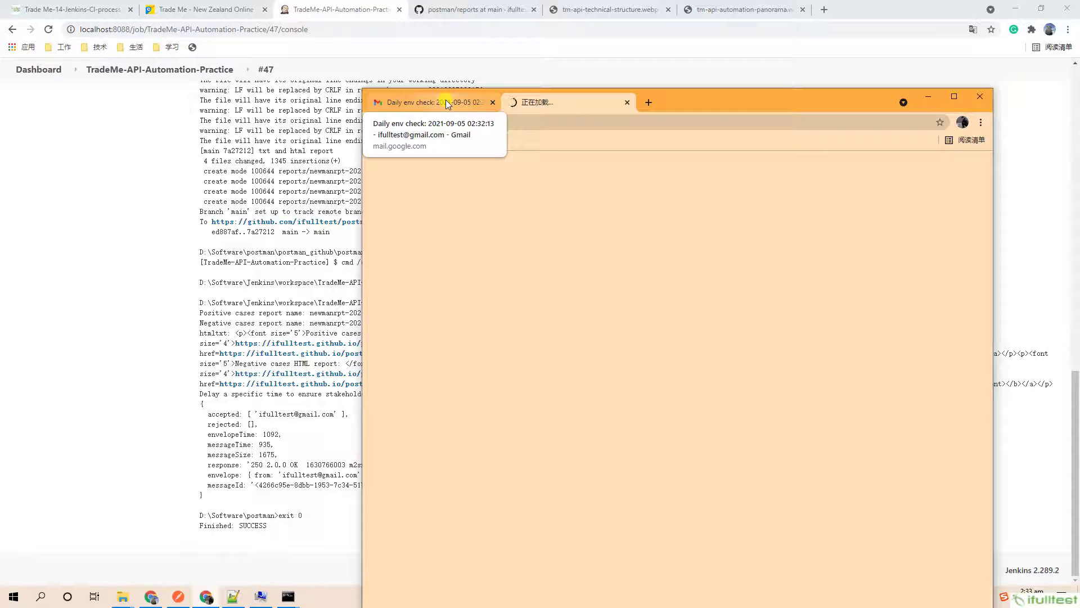
{"action": "left_click", "coordinate": [445, 101]}
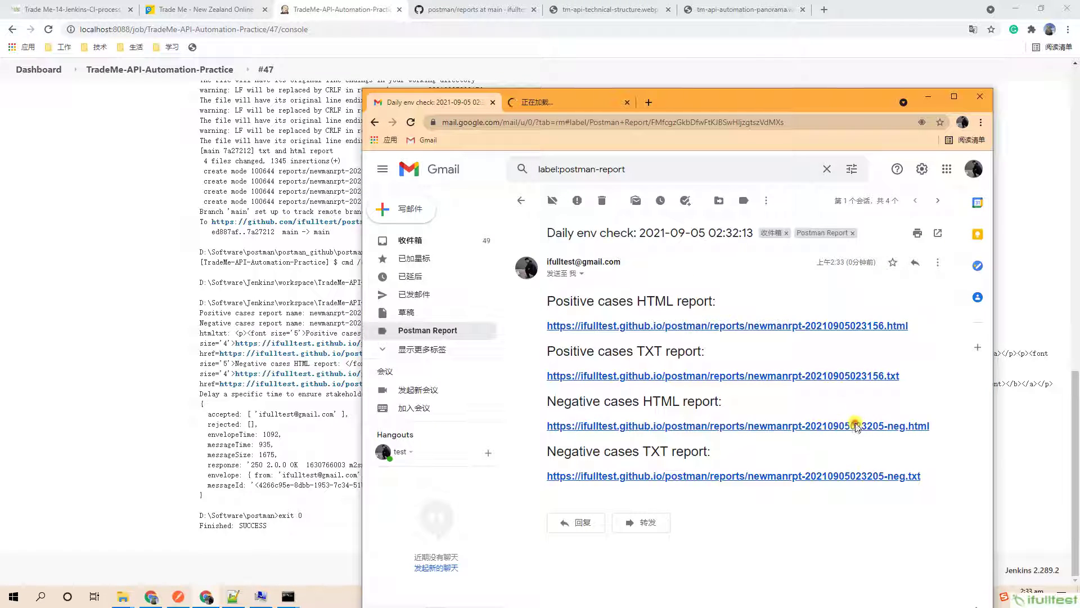
{"action": "left_click", "coordinate": [858, 425]}
{"action": "left_click", "coordinate": [451, 101]}
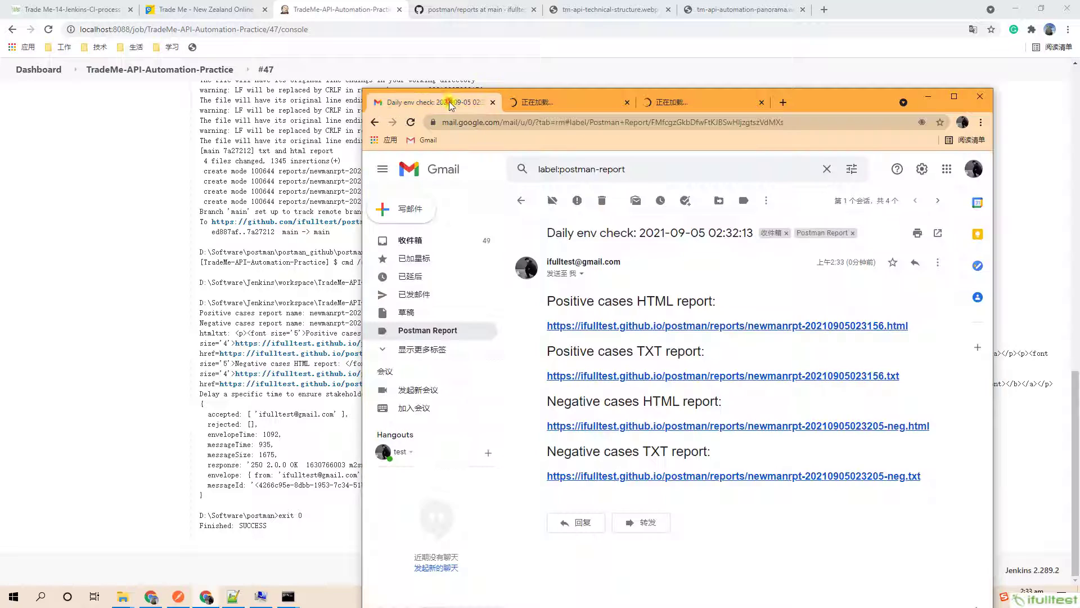
{"action": "left_click", "coordinate": [788, 376]}
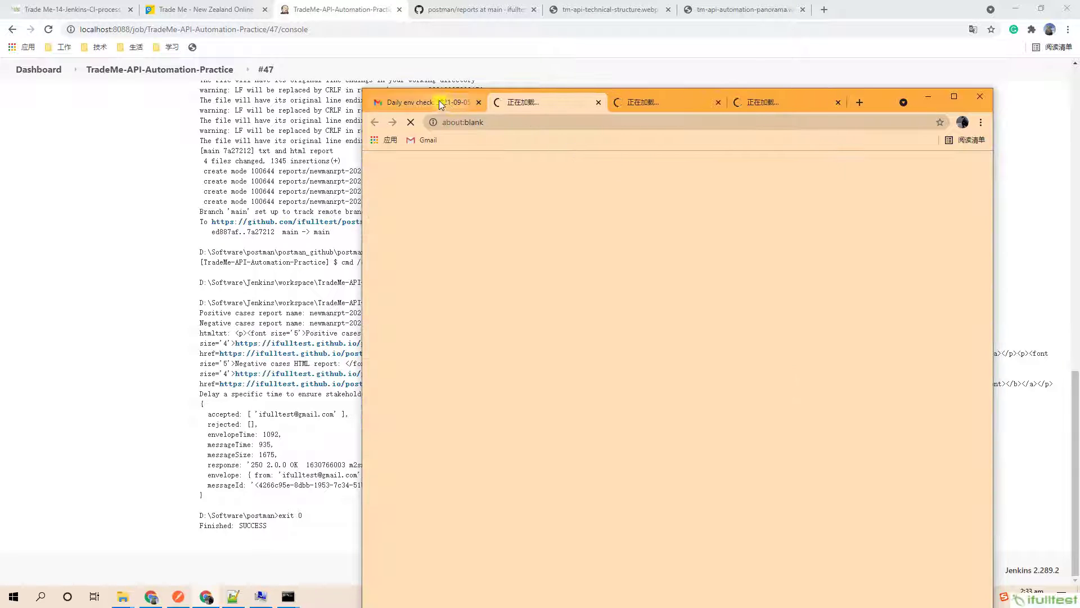
{"action": "left_click", "coordinate": [439, 102]}
{"action": "left_click", "coordinate": [793, 478]}
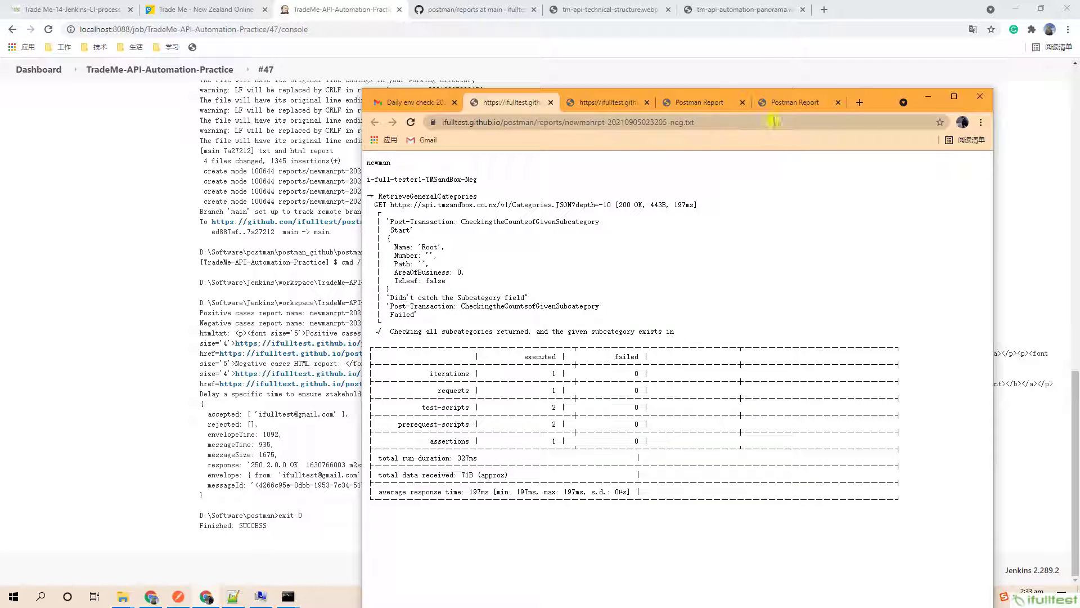
Flip through the positive and negative HTML and TXT reports, scrolling the positive text report.
{"action": "left_click", "coordinate": [781, 106]}
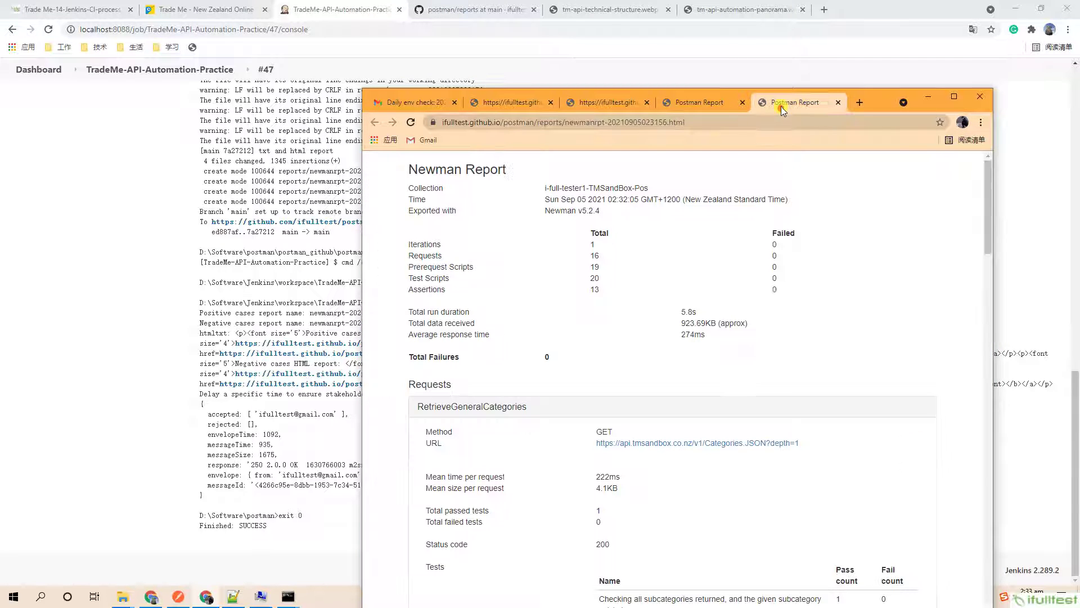
{"action": "left_click", "coordinate": [698, 107]}
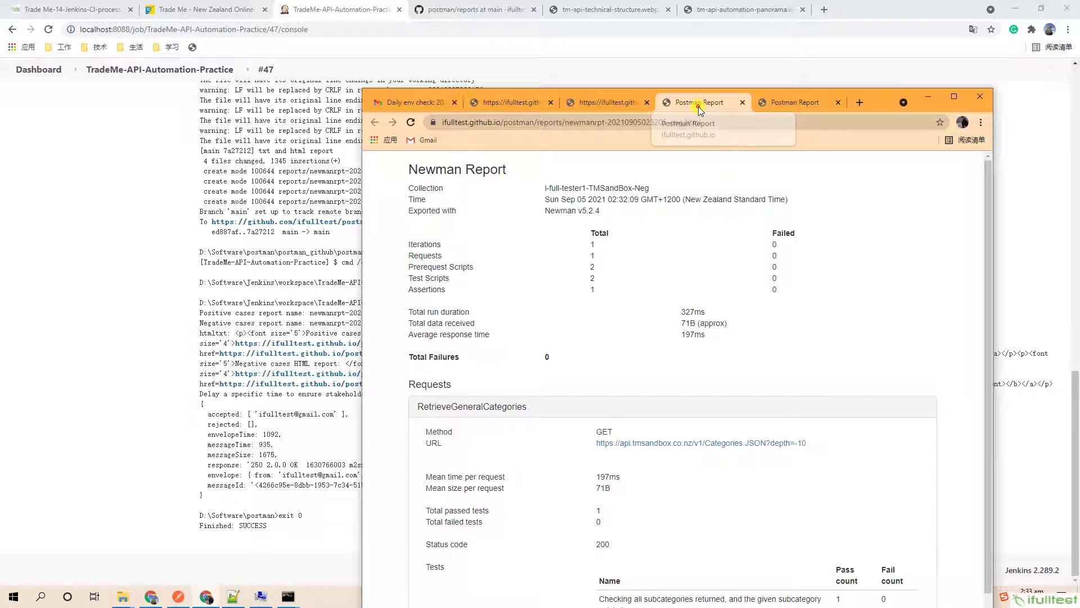
{"action": "left_click", "coordinate": [591, 104]}
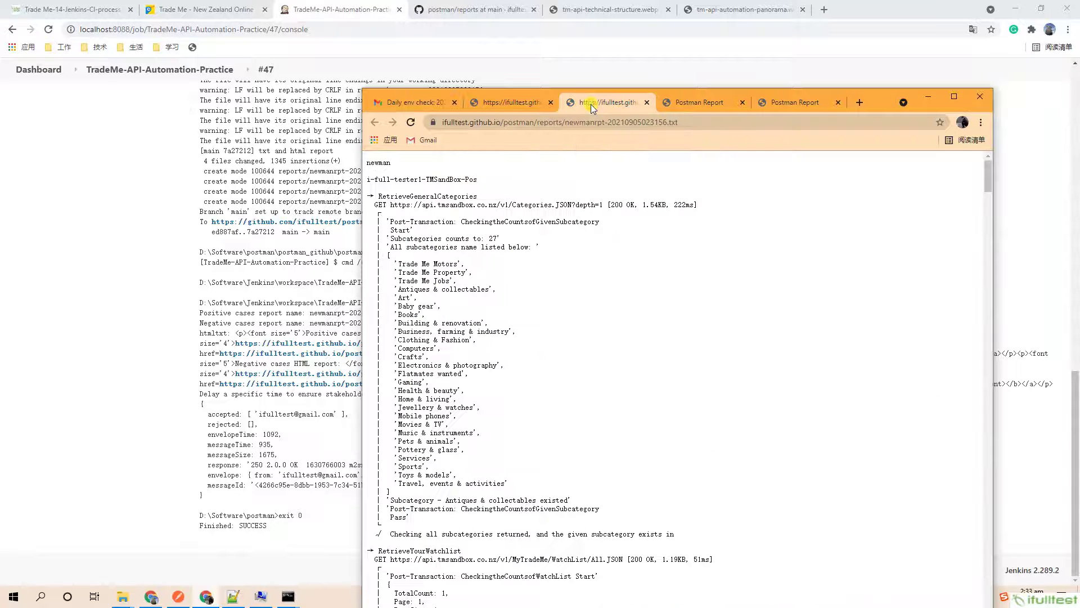
{"action": "left_click", "coordinate": [506, 106]}
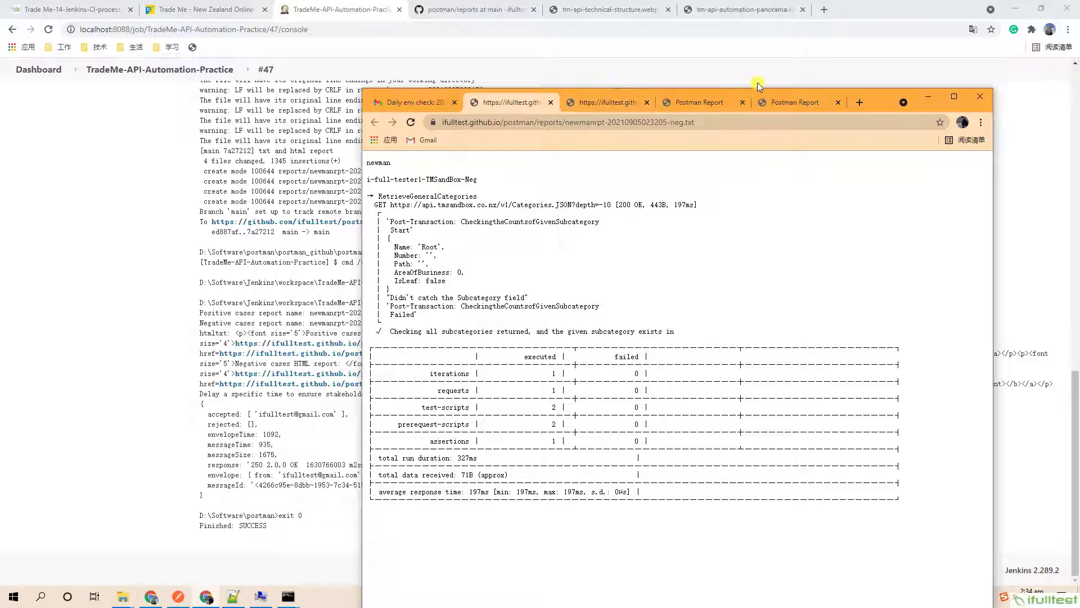
{"action": "left_click", "coordinate": [610, 104]}
{"action": "scroll", "coordinate": [687, 281], "scroll_direction": "down", "scroll_amount": 15}
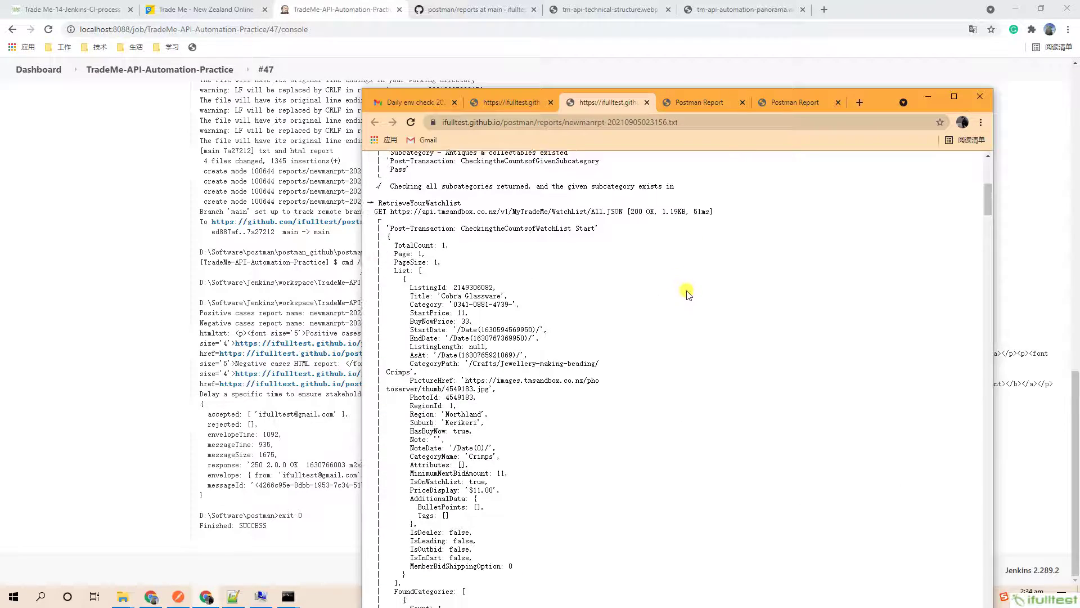
{"action": "left_click_drag", "start_coordinate": [987, 242], "coordinate": [988, 596]}
Maximize the positive HTML report and check its summary: 0 failures over 16 requests.
{"action": "left_click", "coordinate": [718, 97]}
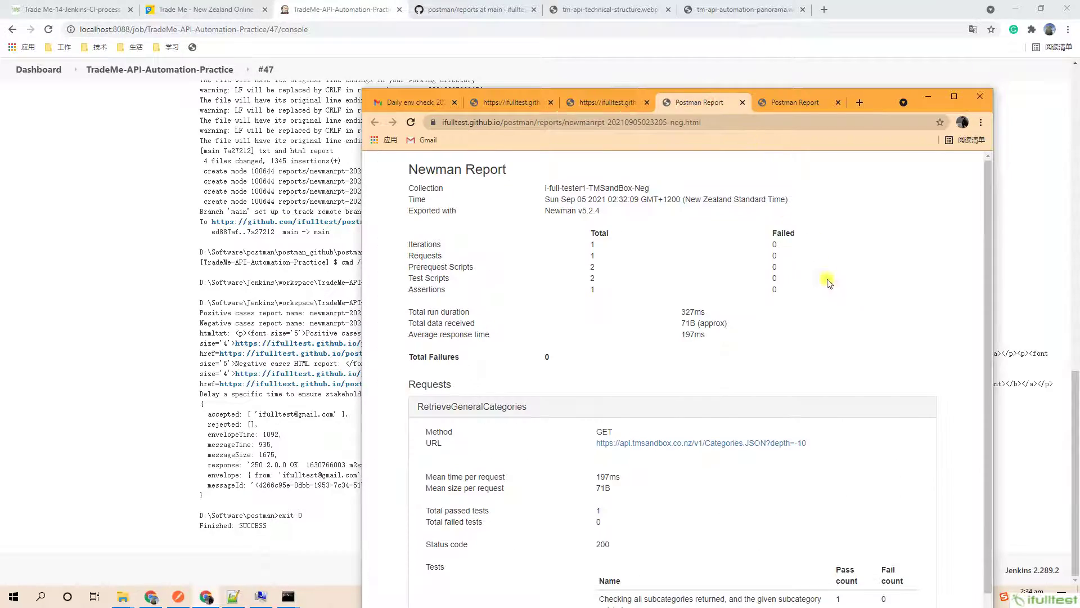
{"action": "scroll", "coordinate": [989, 191], "scroll_direction": "down", "scroll_amount": 2}
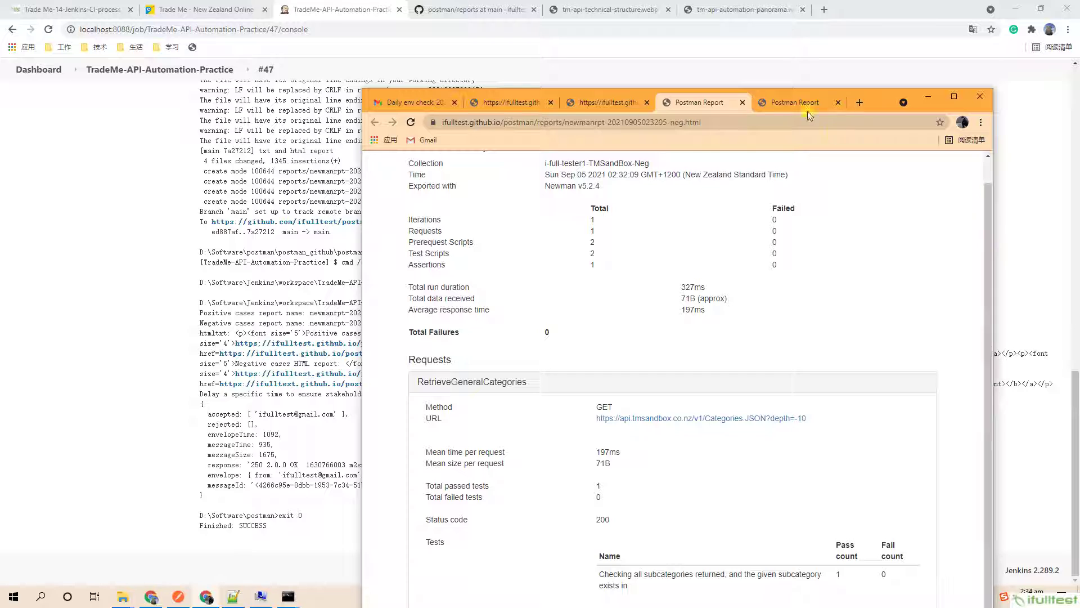
{"action": "left_click", "coordinate": [795, 101]}
{"action": "left_click_drag", "start_coordinate": [990, 186], "coordinate": [993, 285]}
{"action": "left_click", "coordinate": [953, 96]}
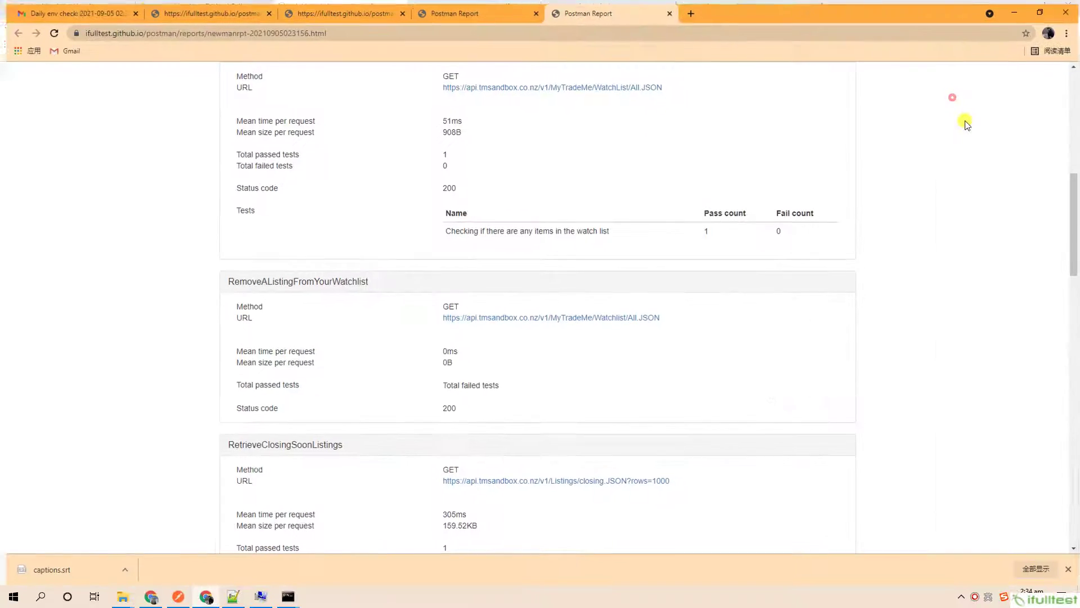
{"action": "left_click_drag", "start_coordinate": [1075, 202], "coordinate": [1061, 73]}
{"action": "left_click_drag", "start_coordinate": [699, 201], "coordinate": [330, 130]}
{"action": "left_click", "coordinate": [762, 101]}
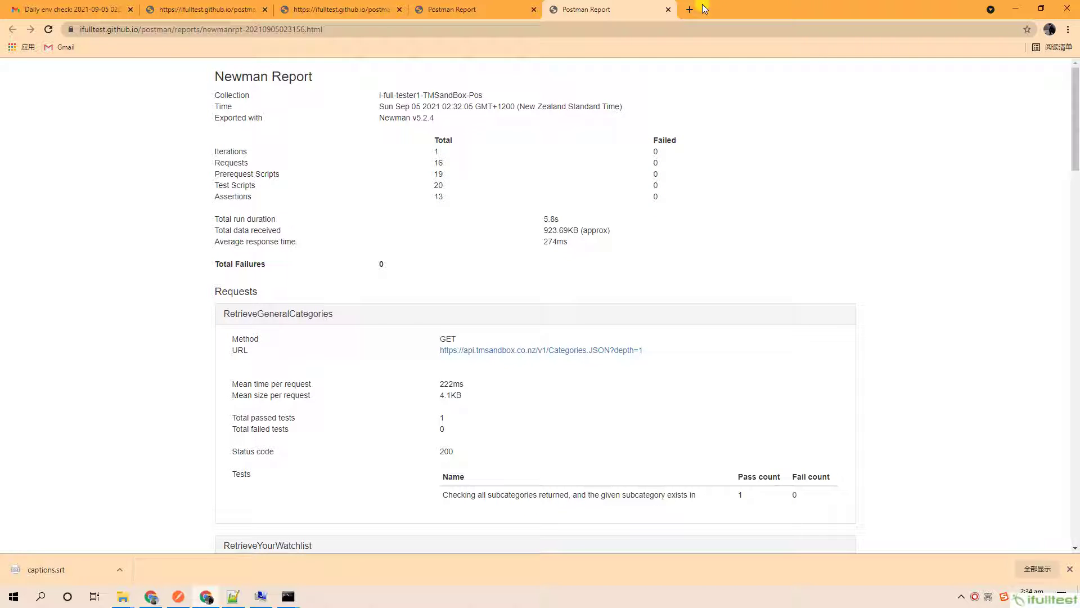
{"action": "left_click", "coordinate": [304, 10]}
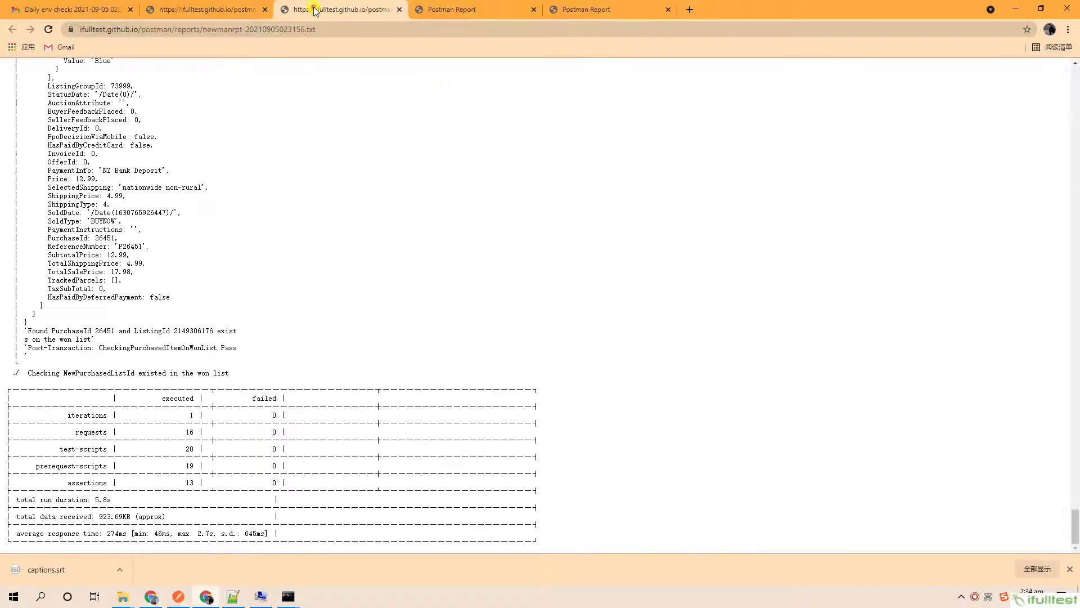
Show the tm-api-automation-panorama diagram of the Jenkins job steps.
{"action": "left_click", "coordinate": [1027, 6]}
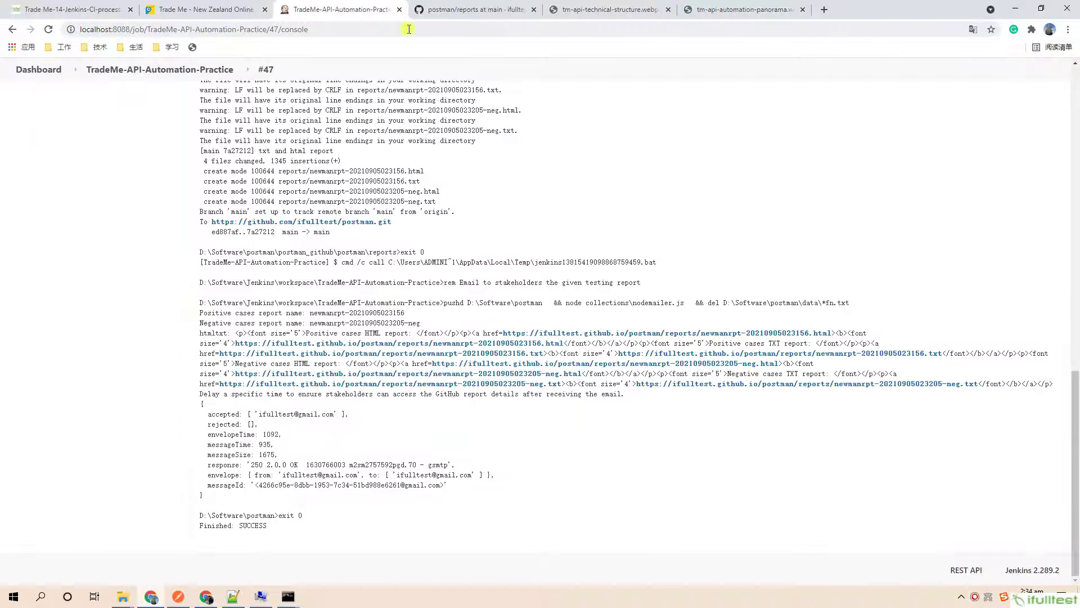
{"action": "left_click", "coordinate": [714, 5]}
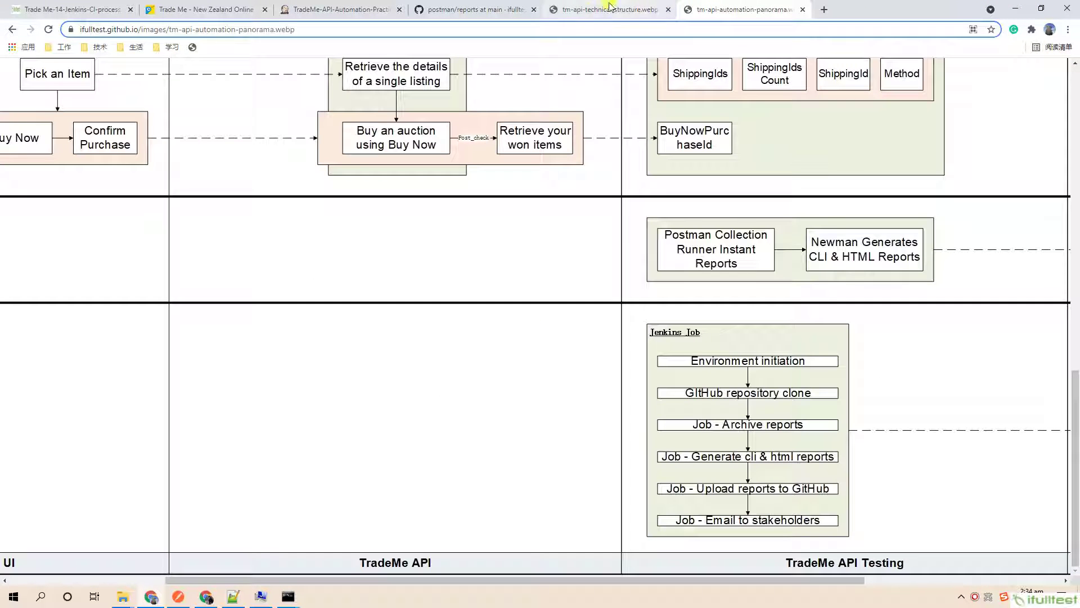
{"action": "scroll", "coordinate": [1076, 422], "scroll_direction": "up", "scroll_amount": 1}
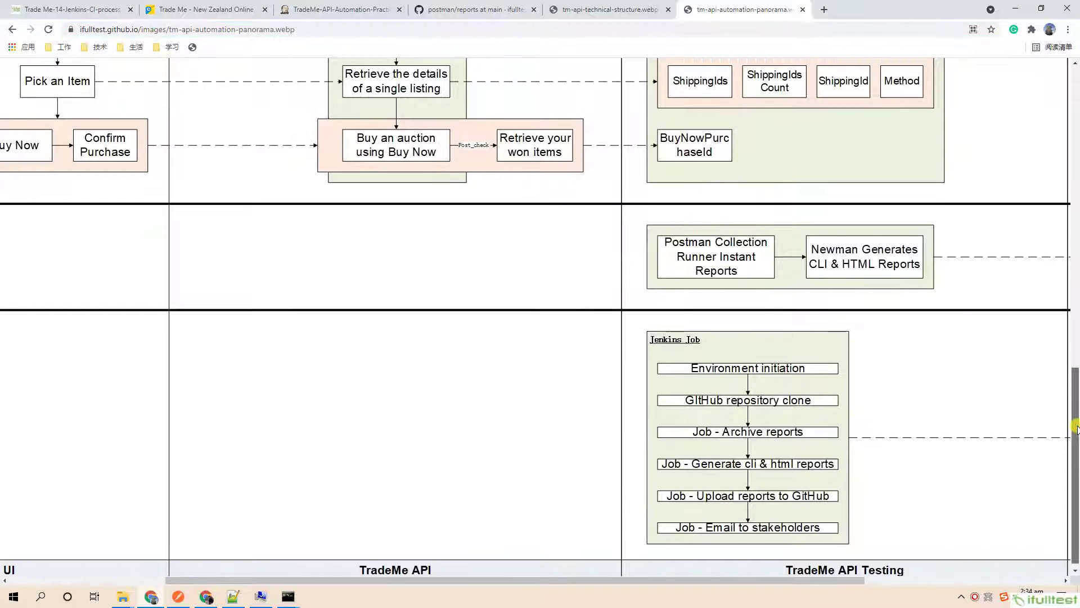